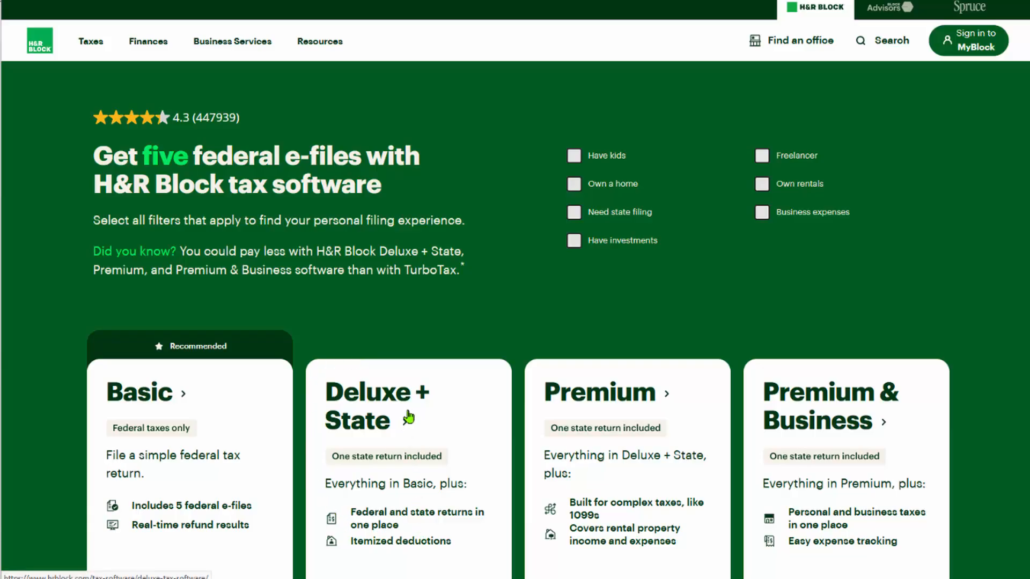
# Switch to the Learning more site's Taxes page and examine its W2, 1099-INT, 1099-DIV and 1099 Consolidate form sections
pyautogui.hotkey('alt', 'Tab')
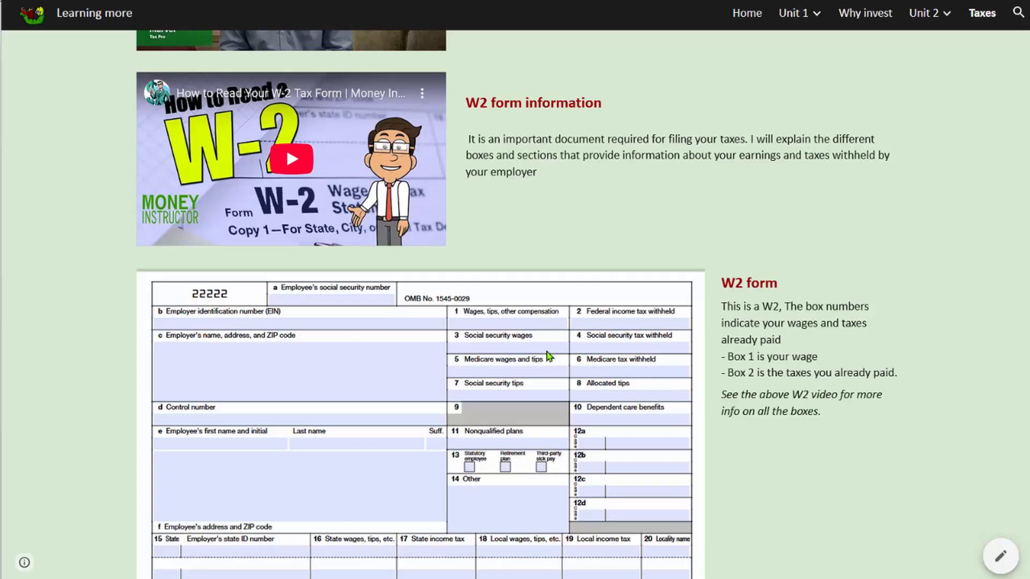
pyautogui.scroll(-3, 556, 352)
pyautogui.scroll(3, 558, 351)
pyautogui.scroll(-10, 502, 348)
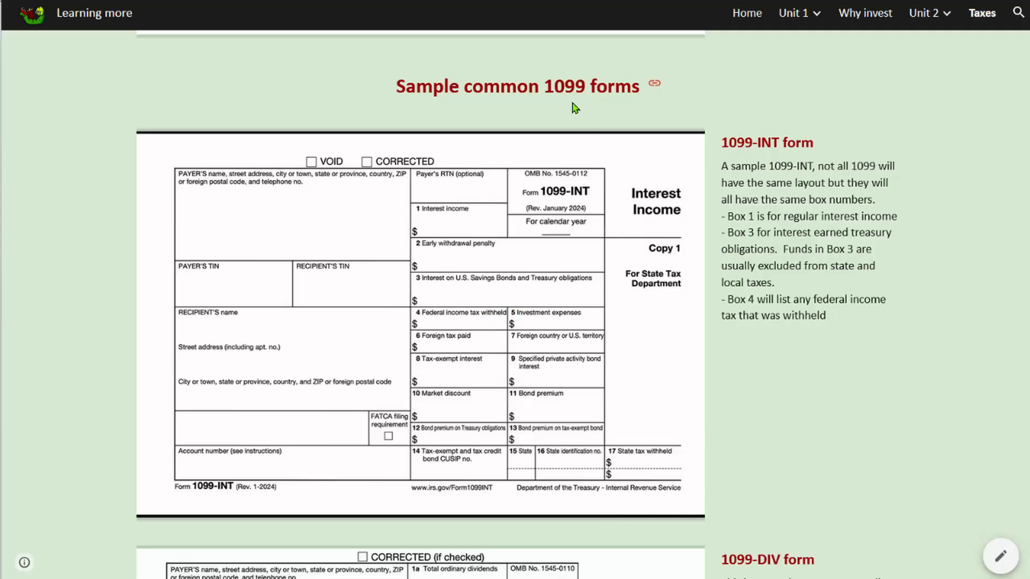
pyautogui.scroll(-7, 572, 198)
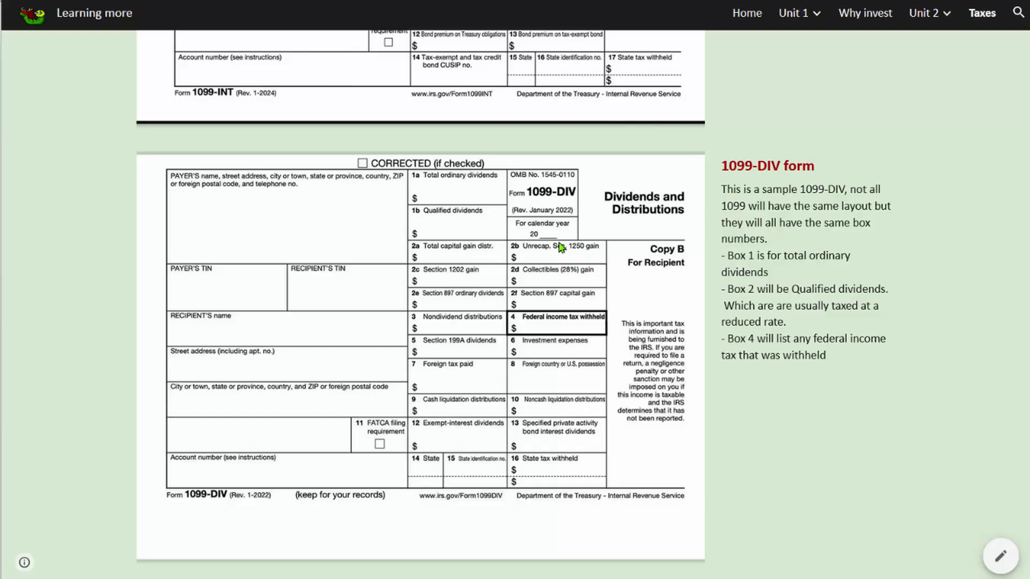
pyautogui.scroll(-7, 559, 247)
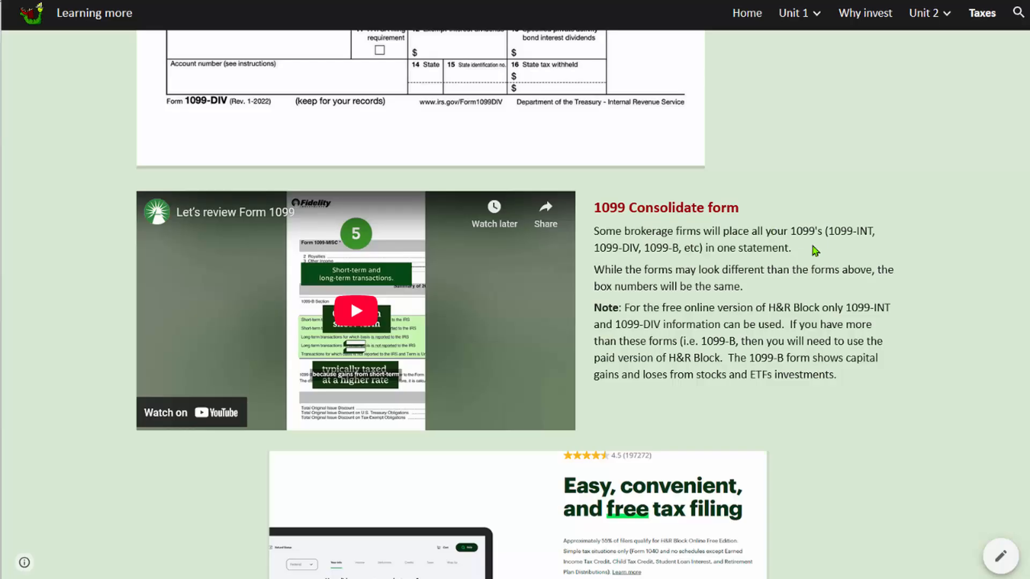
pyautogui.moveTo(649, 248); pyautogui.dragTo(694, 249)
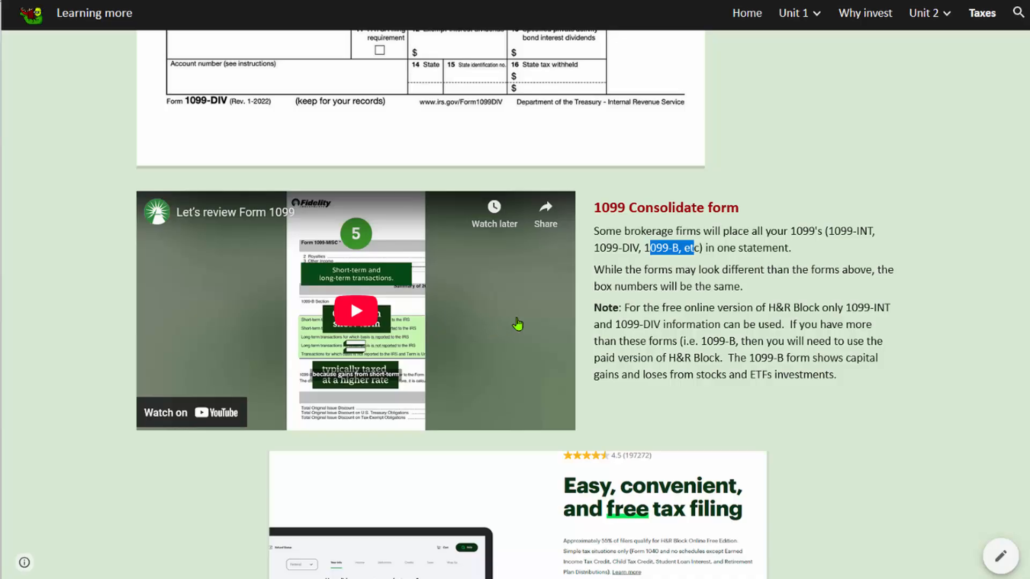
pyautogui.scroll(1, 531, 319)
pyautogui.scroll(3, 531, 319)
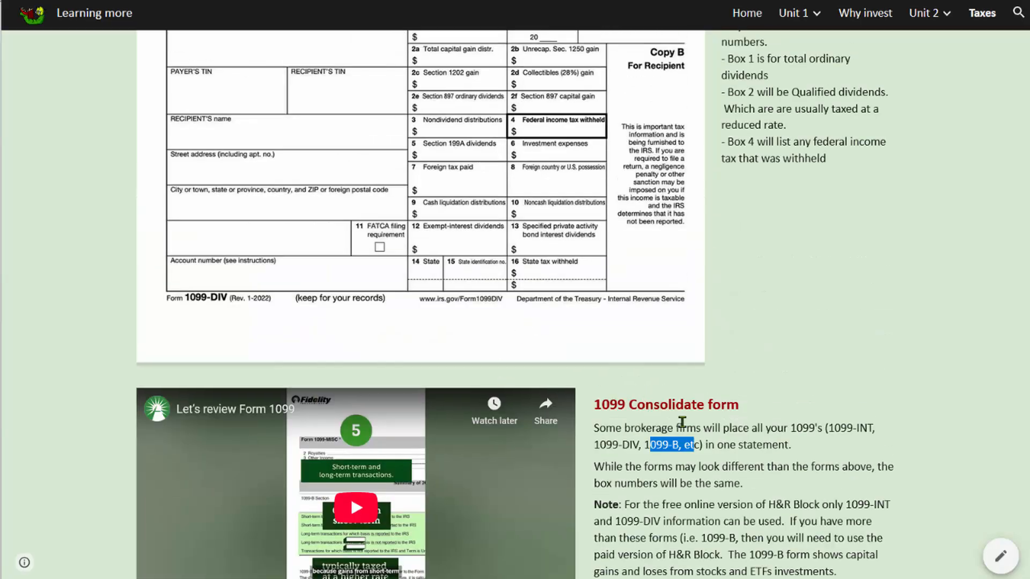
pyautogui.click(632, 461)
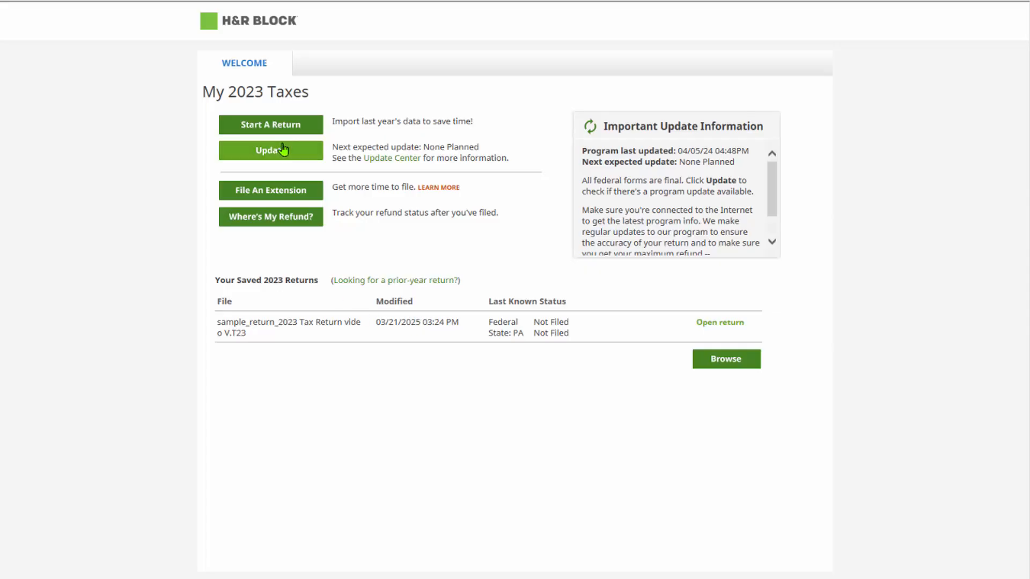
# Start a new 2023 return, skip importing last year's taxes, and continue past the basic info introduction
pyautogui.click(271, 126)
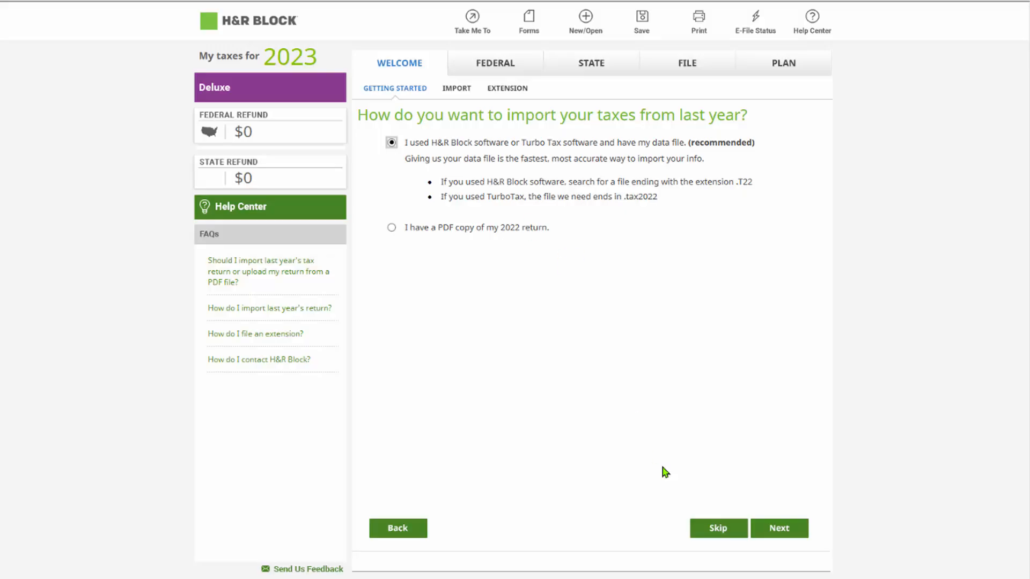
pyautogui.click(718, 528)
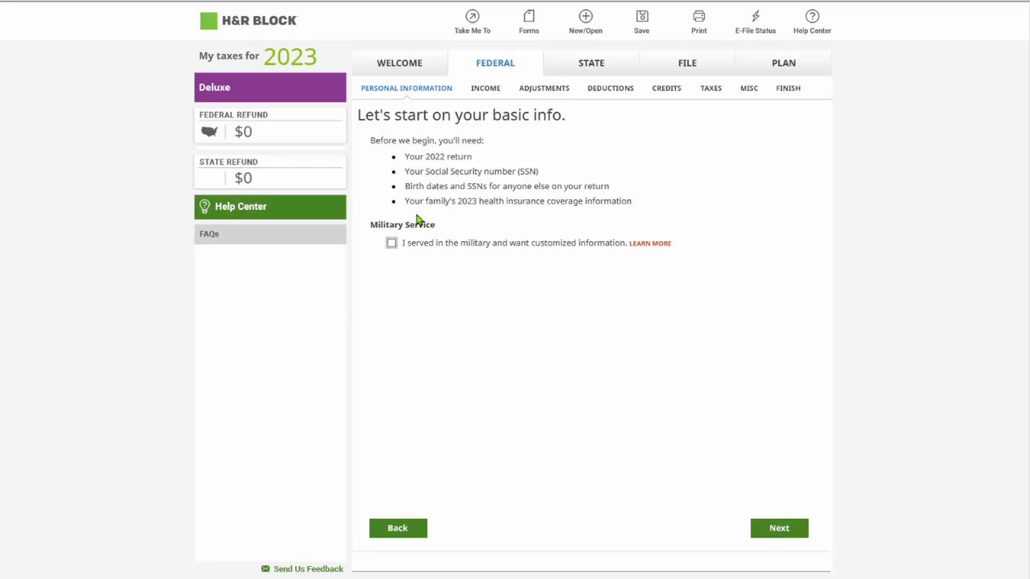
pyautogui.click(770, 529)
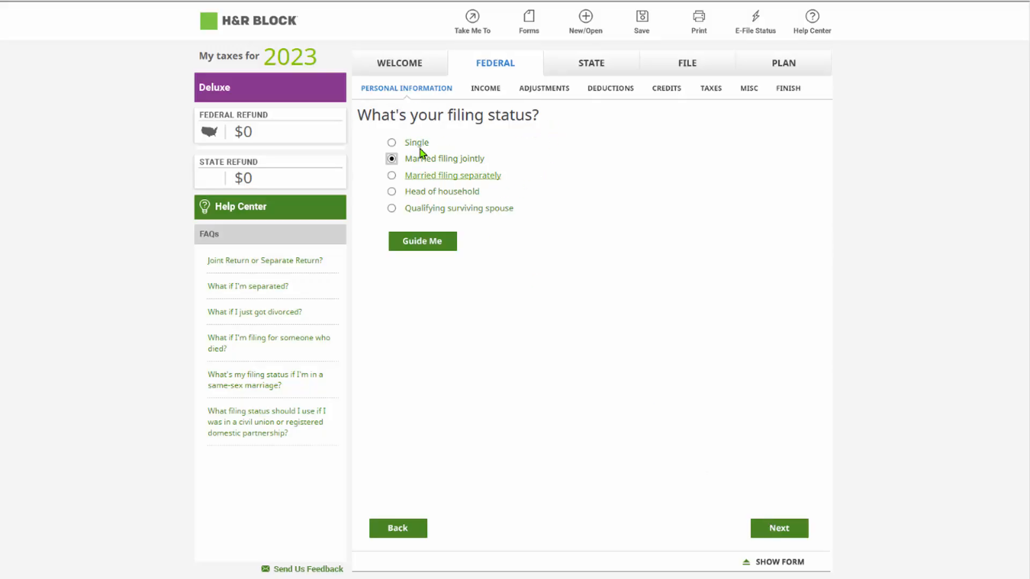
# Set the filing status to Single and proceed through the page for the taxpayer's personal details
pyautogui.click(391, 143)
pyautogui.click(764, 527)
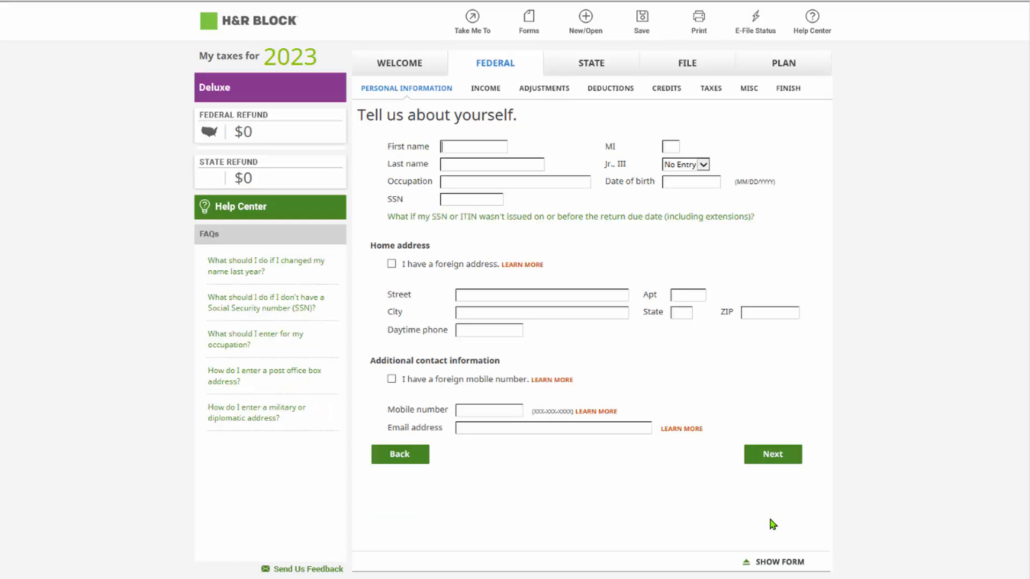
pyautogui.click(460, 148)
pyautogui.click(770, 454)
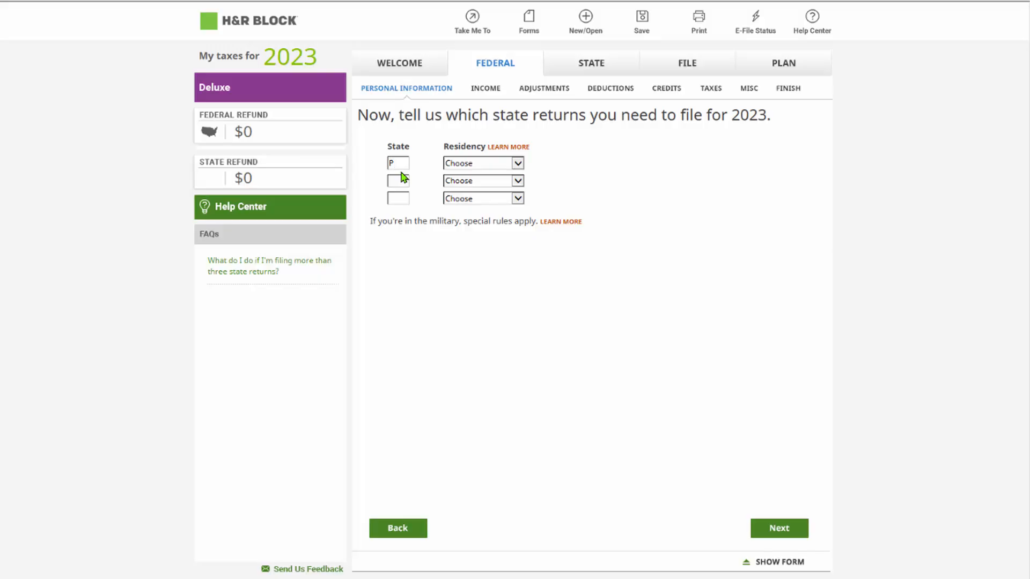
# Set the first state return to PA with the residency Full-year resident
pyautogui.click(516, 163)
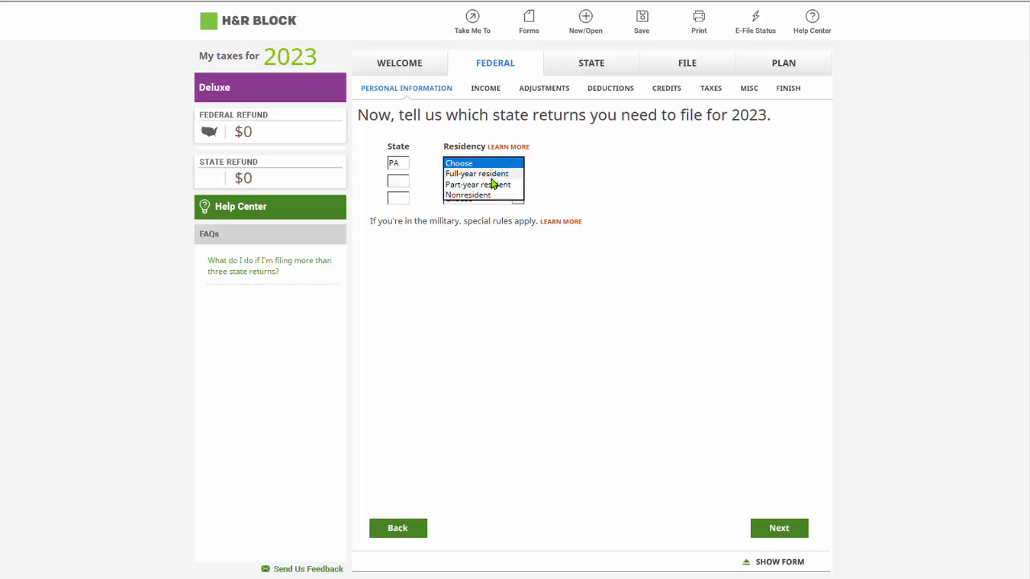
pyautogui.click(489, 174)
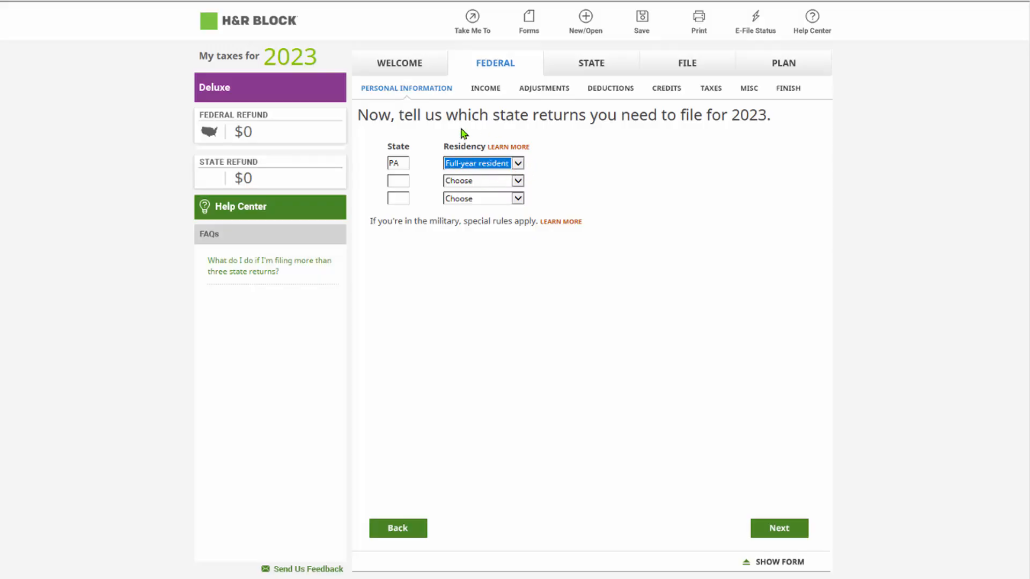
# Try Part-year resident as the residency for both PA and the second state row
pyautogui.click(513, 167)
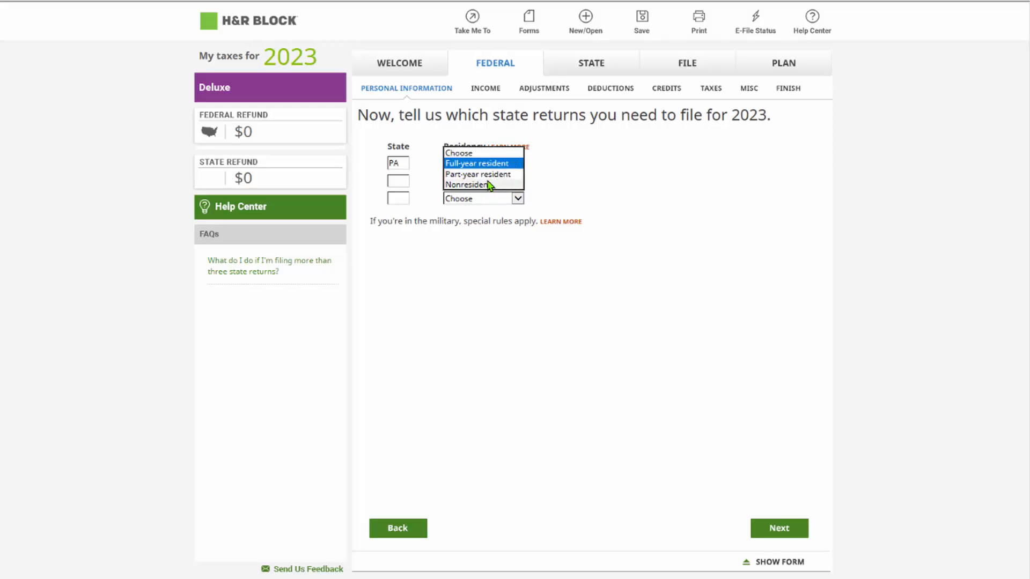
pyautogui.click(490, 174)
pyautogui.click(518, 181)
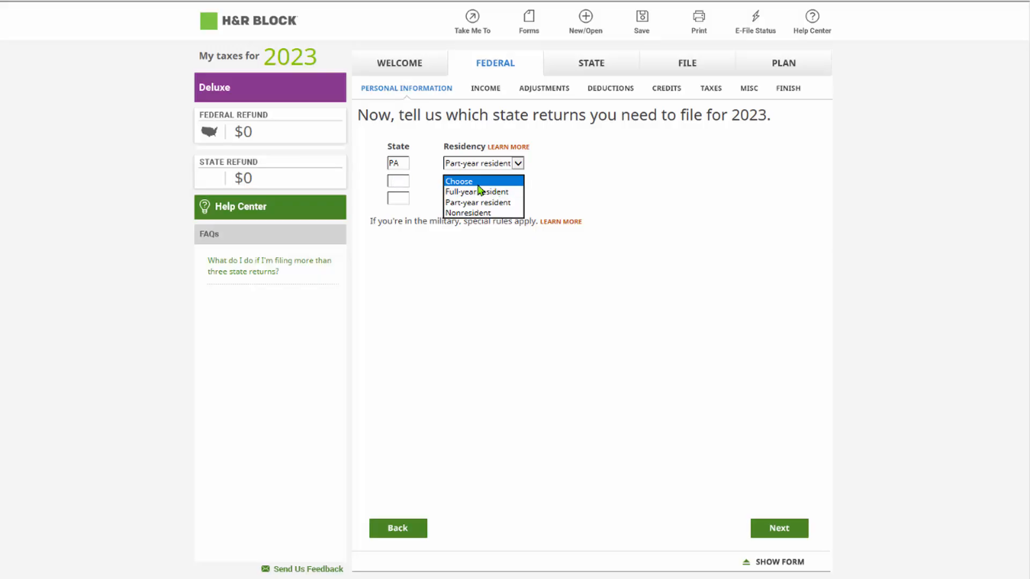
pyautogui.click(498, 202)
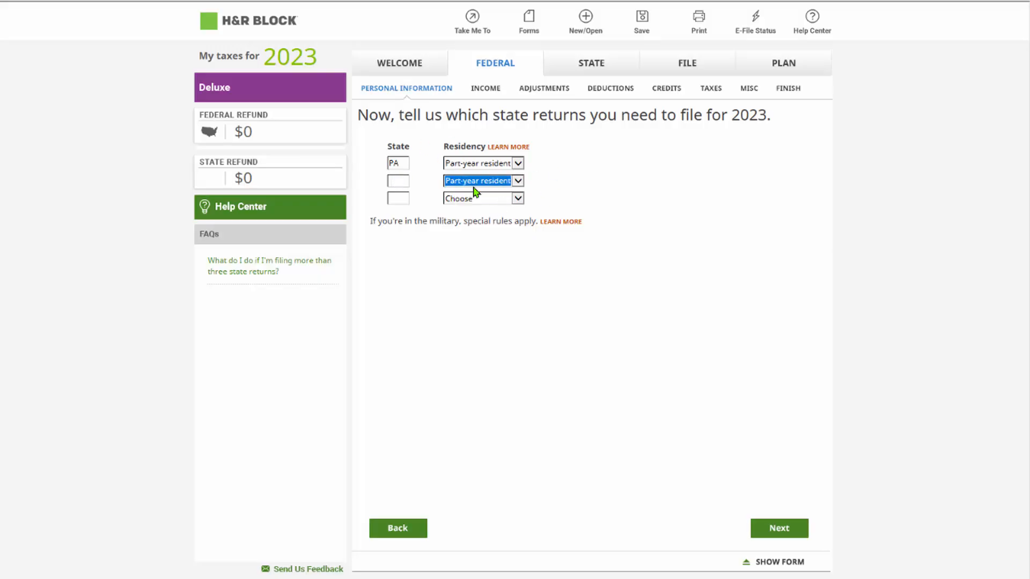
# Set PA's residency back to Full-year resident and reset the second state row's residency to Choose
pyautogui.click(517, 163)
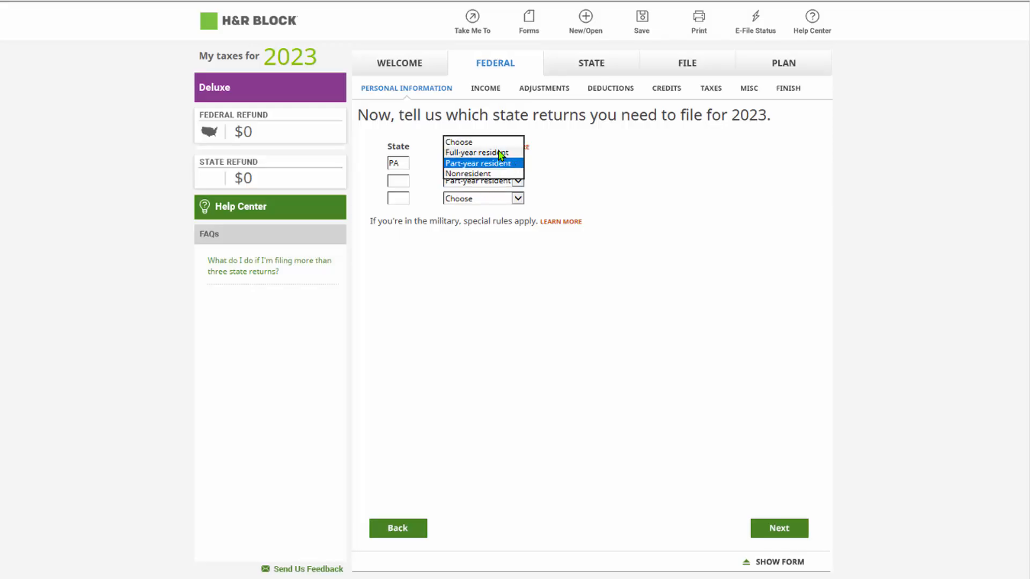
pyautogui.click(501, 153)
pyautogui.click(517, 181)
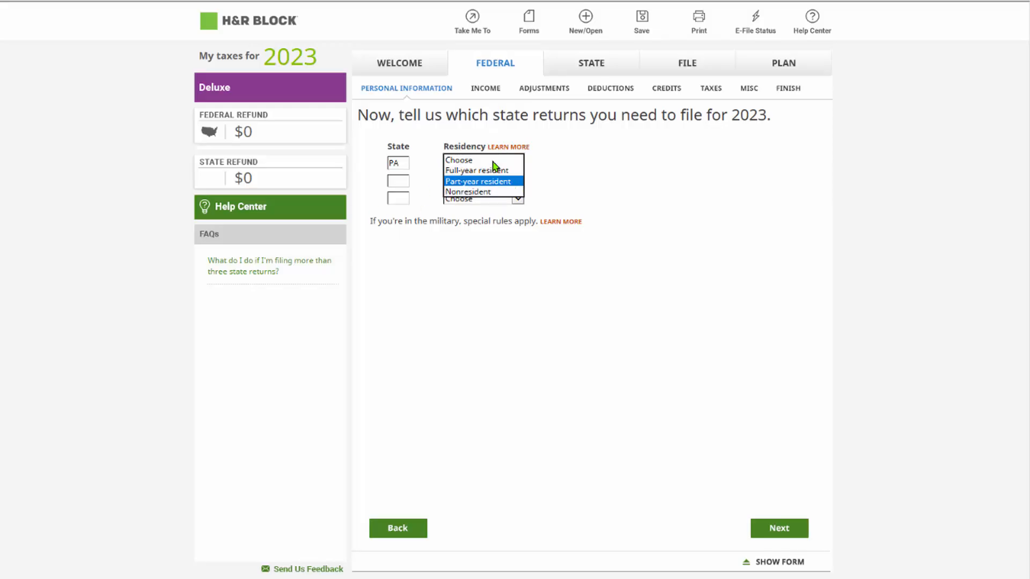
pyautogui.click(478, 159)
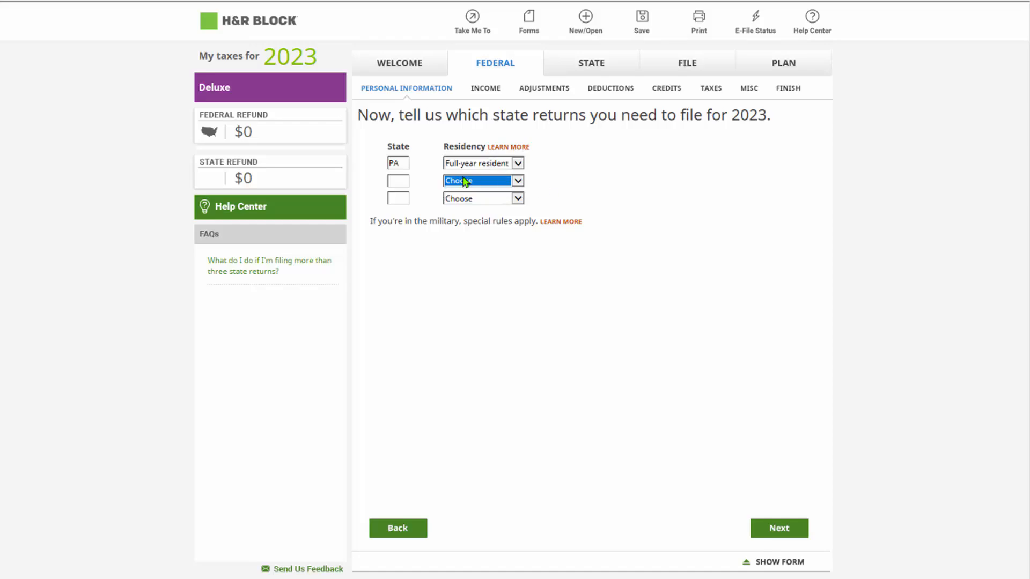
# Continue past the state returns, the IRS-required details and the 2023 personal situations without filling in anything further
pyautogui.click(774, 524)
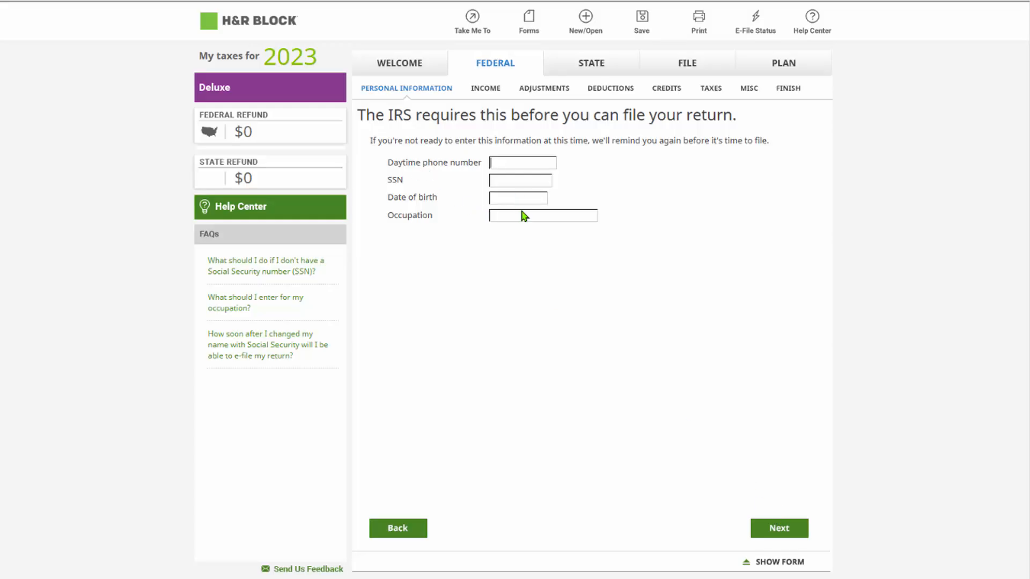
pyautogui.click(780, 527)
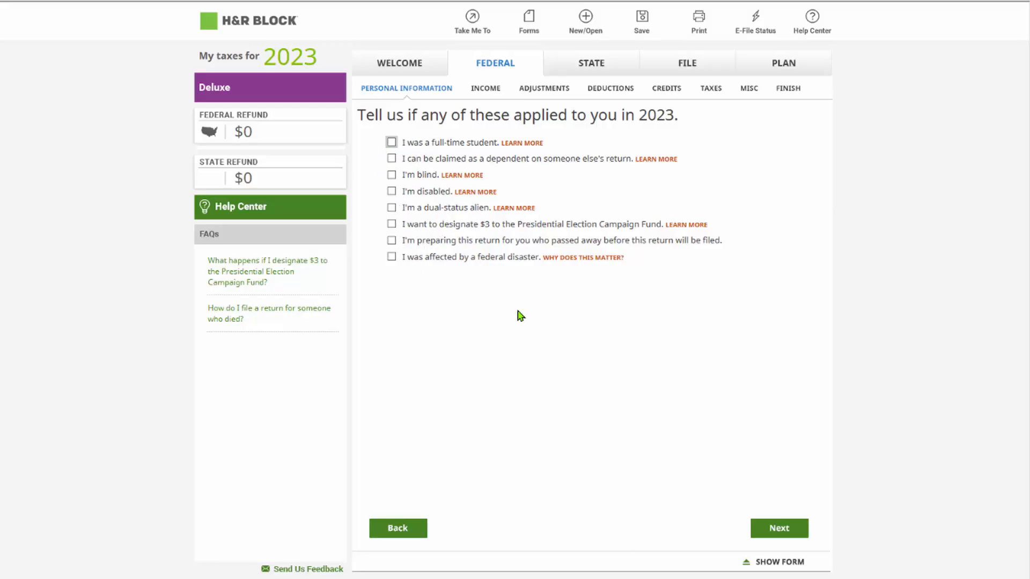
pyautogui.click(772, 525)
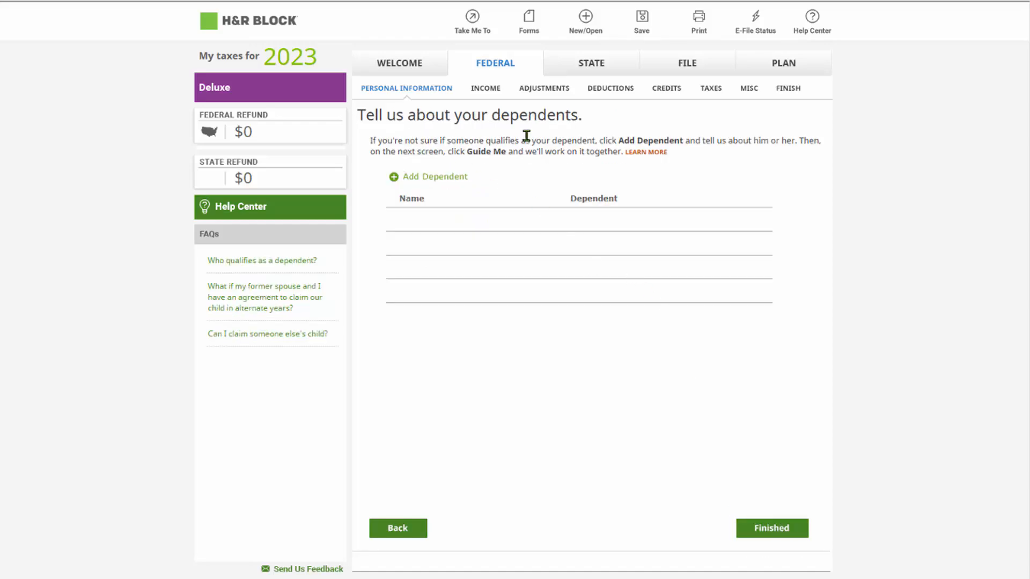
# Open a new dependent's form, return to the dependents list without filling it in, and finish the dependents section
pyautogui.click(442, 180)
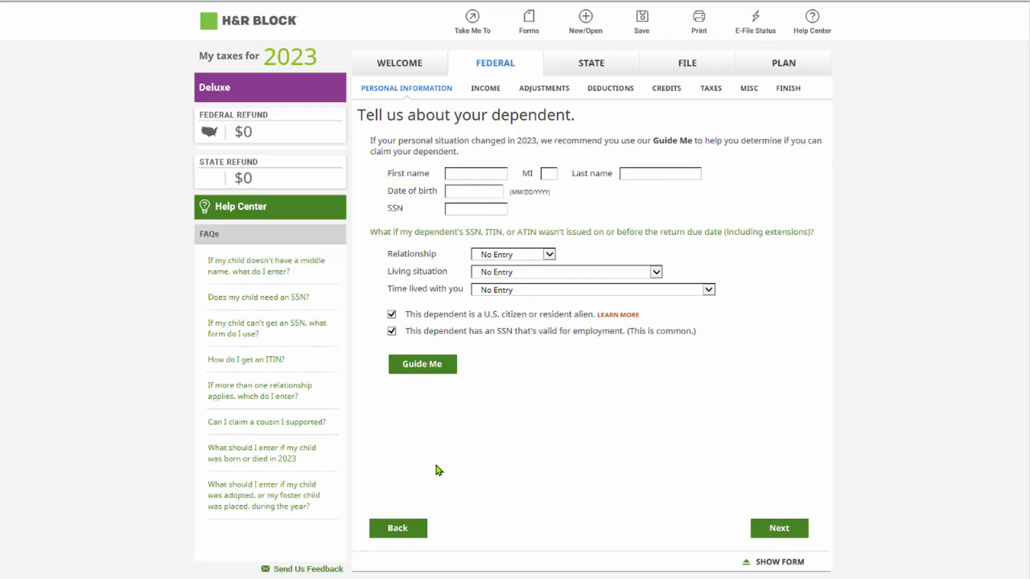
pyautogui.click(395, 528)
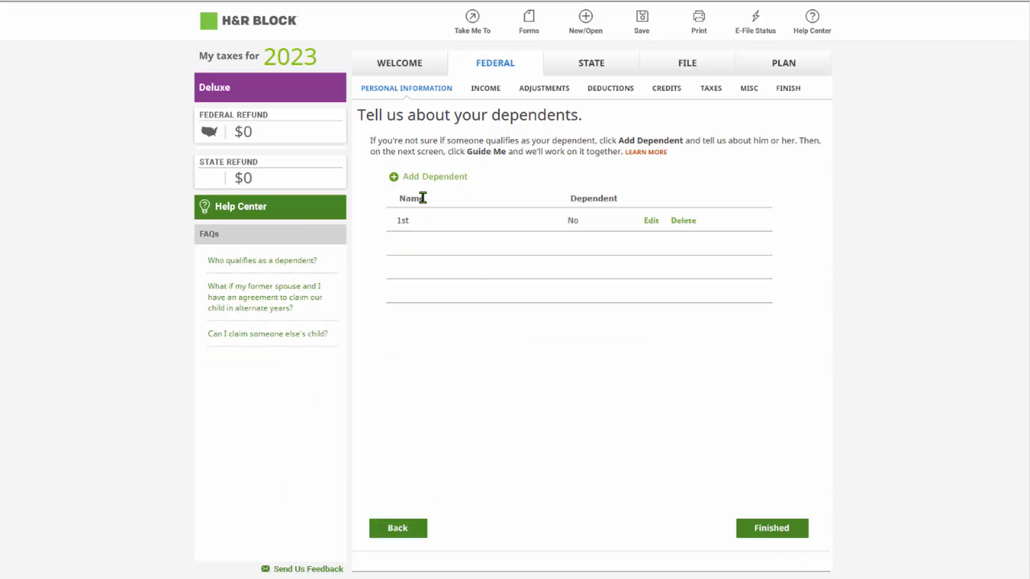
pyautogui.click(776, 529)
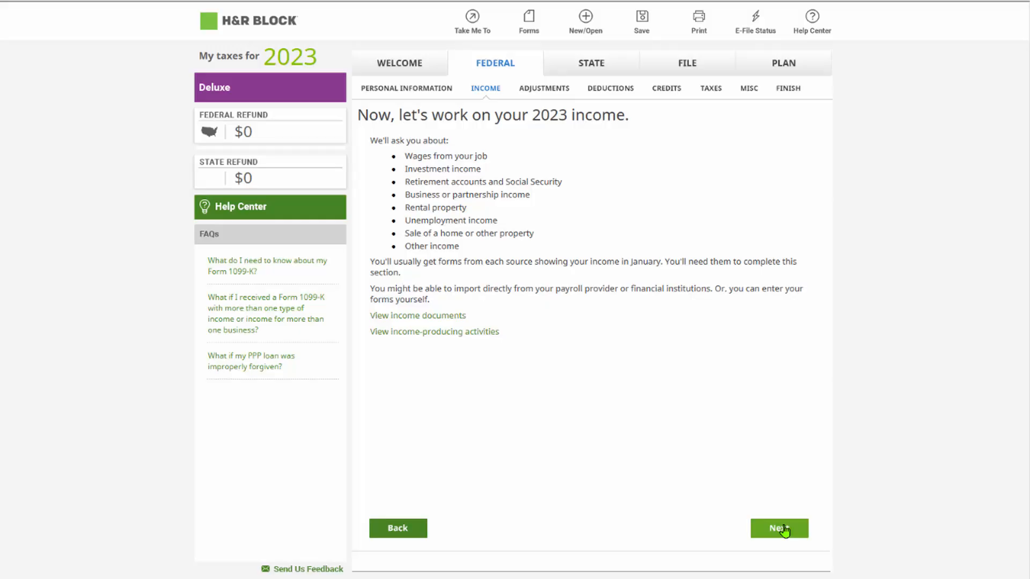
# Continue past the 2023 income introduction and decline the upgrade to Premium
pyautogui.click(783, 530)
pyautogui.click(784, 531)
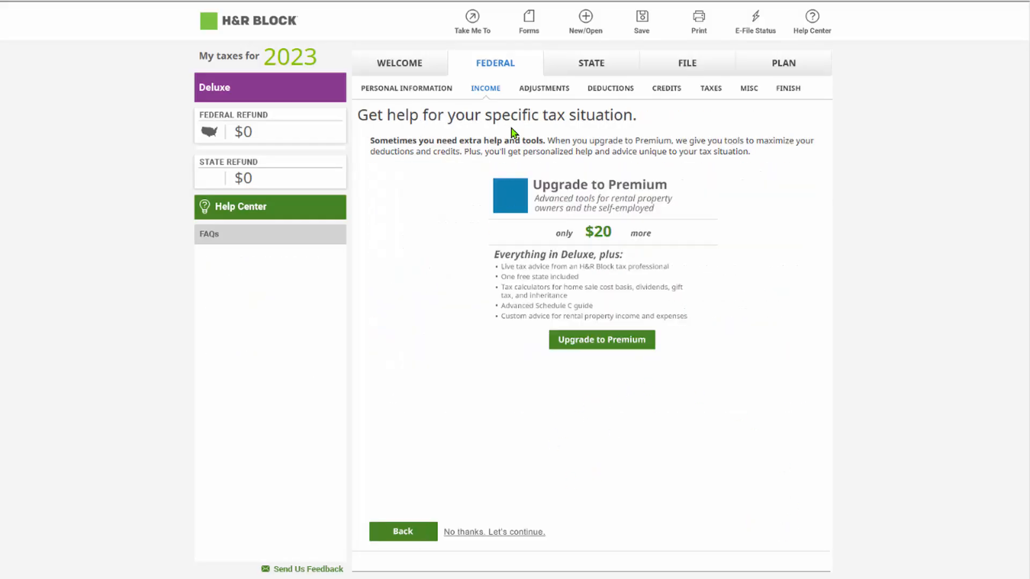
pyautogui.click(505, 533)
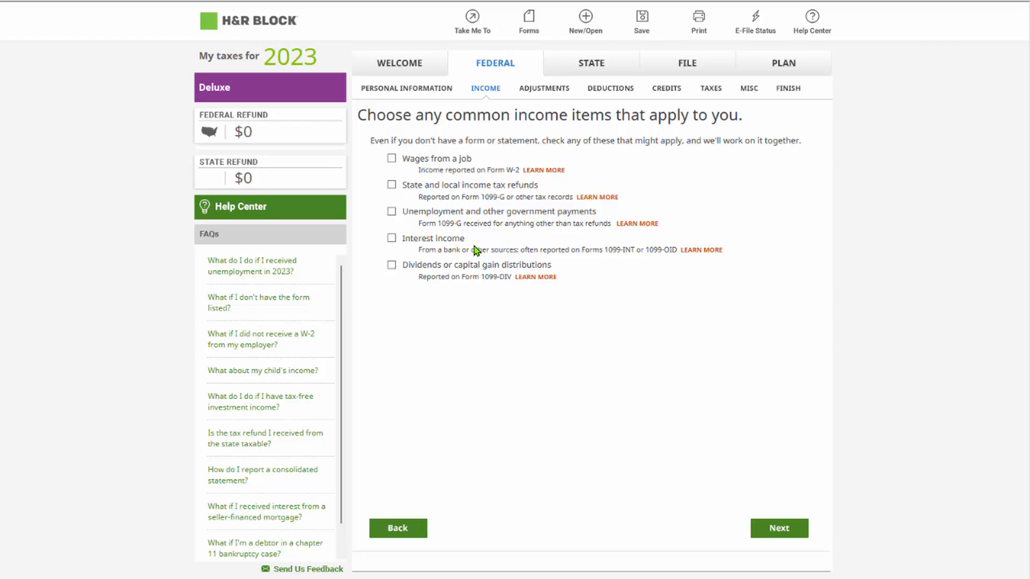
# Choose Wages from a job and Interest income as the common income items and continue
pyautogui.click(391, 158)
pyautogui.click(391, 239)
pyautogui.click(776, 528)
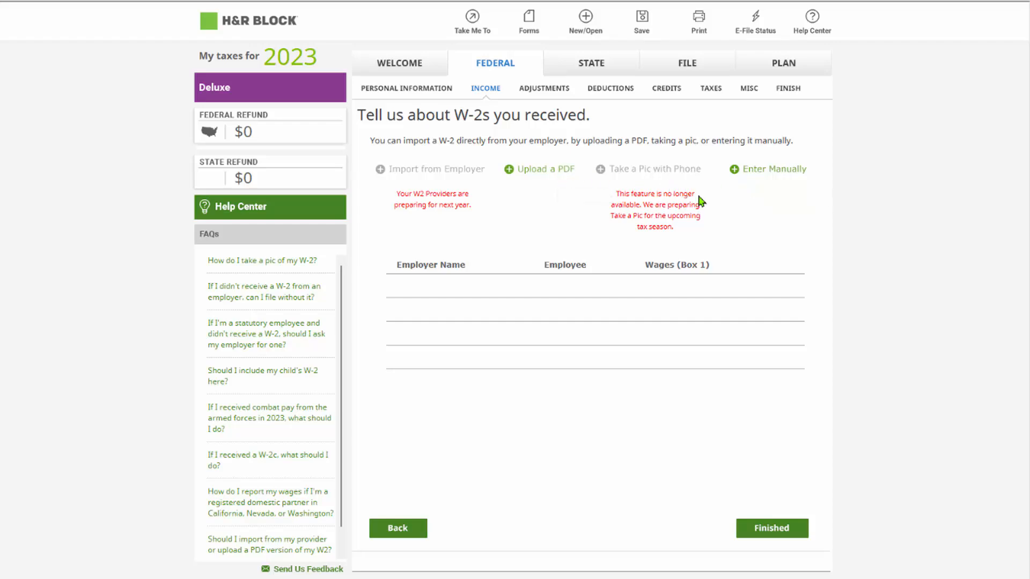
# Choose manual entry for the W-2 and review its details through the employer information before continuing
pyautogui.click(767, 177)
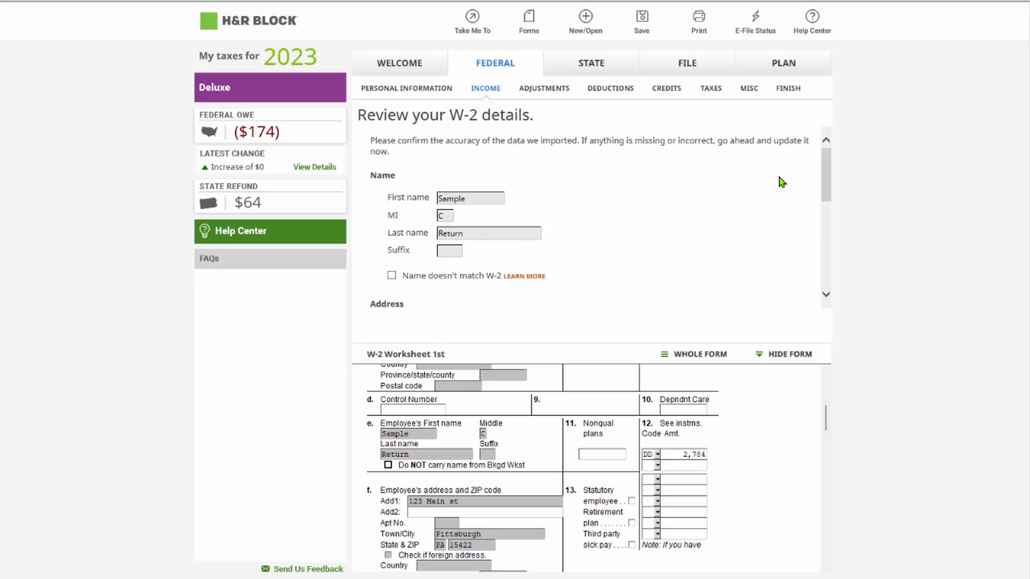
pyautogui.moveTo(825, 168); pyautogui.dragTo(822, 245)
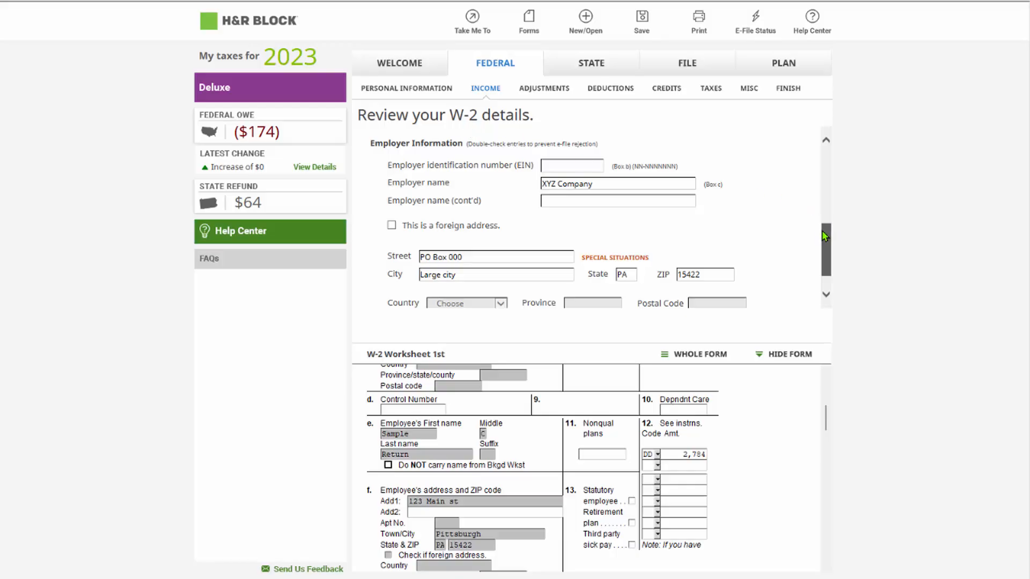
pyautogui.moveTo(822, 233); pyautogui.dragTo(819, 255)
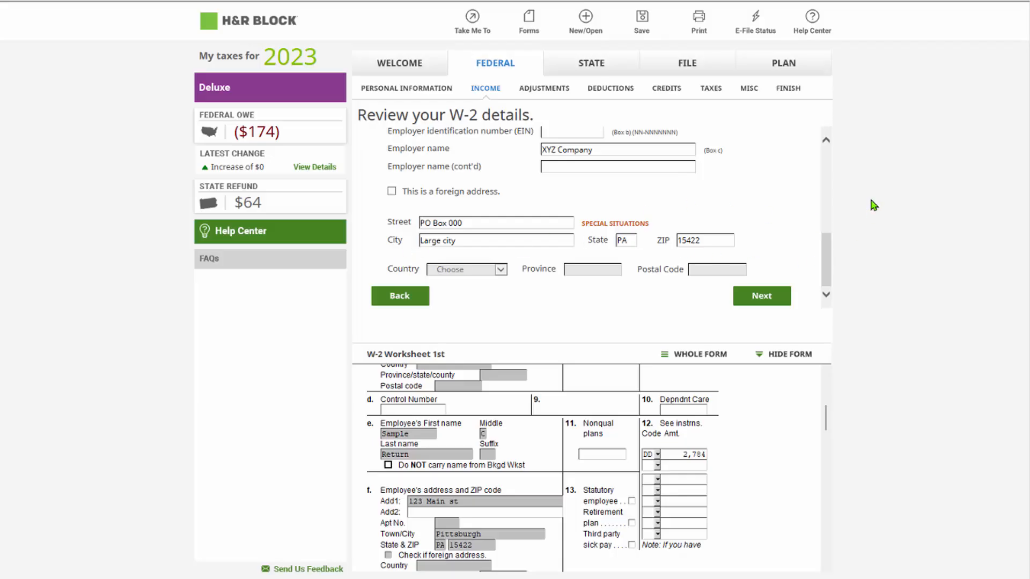
pyautogui.click(762, 295)
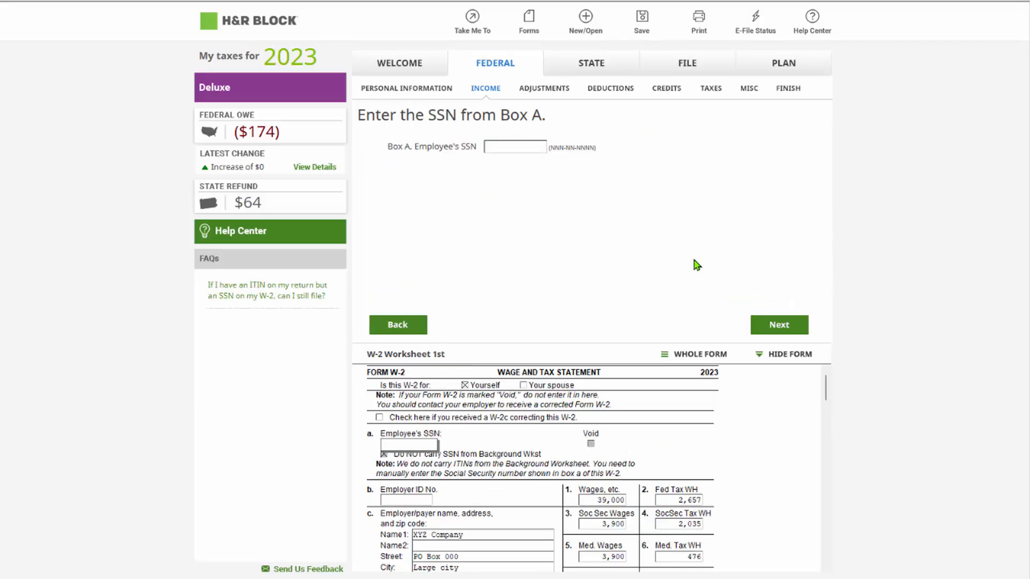
# Continue past the W-2's employee SSN page without an entry and hide the W-2 worksheet on the employer page
pyautogui.click(780, 325)
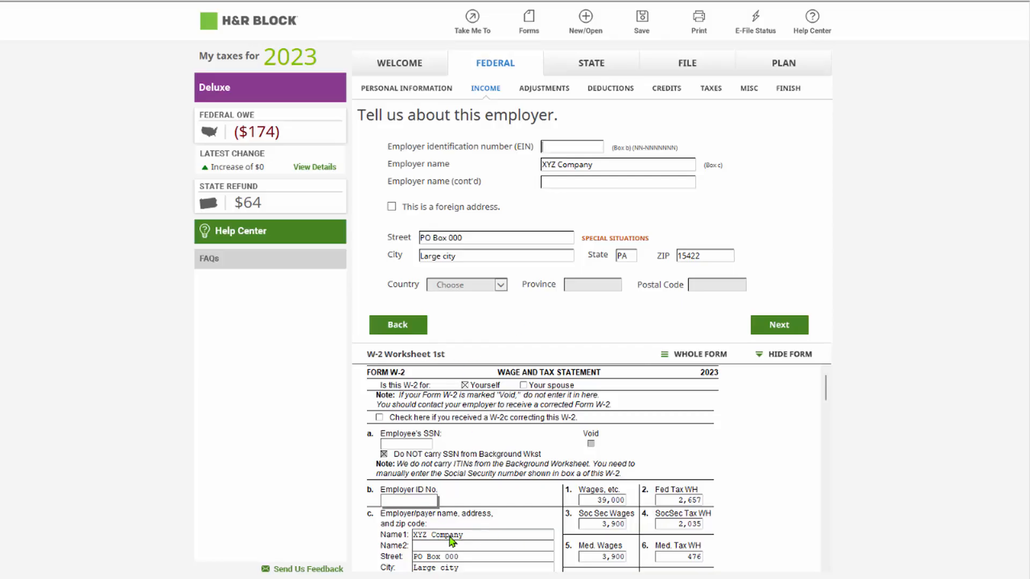
pyautogui.click(780, 357)
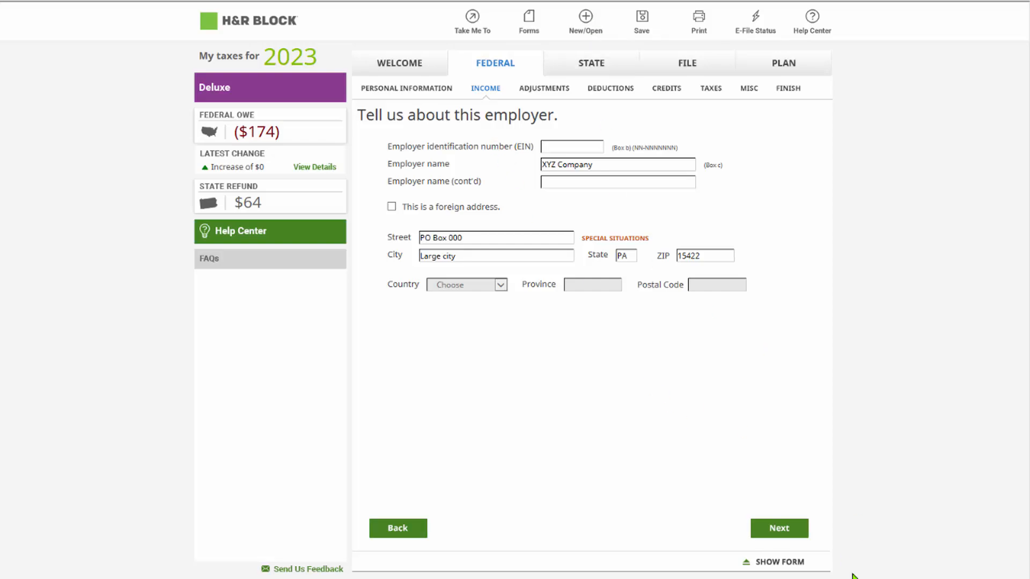
# Show the W-2 worksheet beneath the XYZ Company employer details, hide it again and continue to the W-2 boxes
pyautogui.click(783, 561)
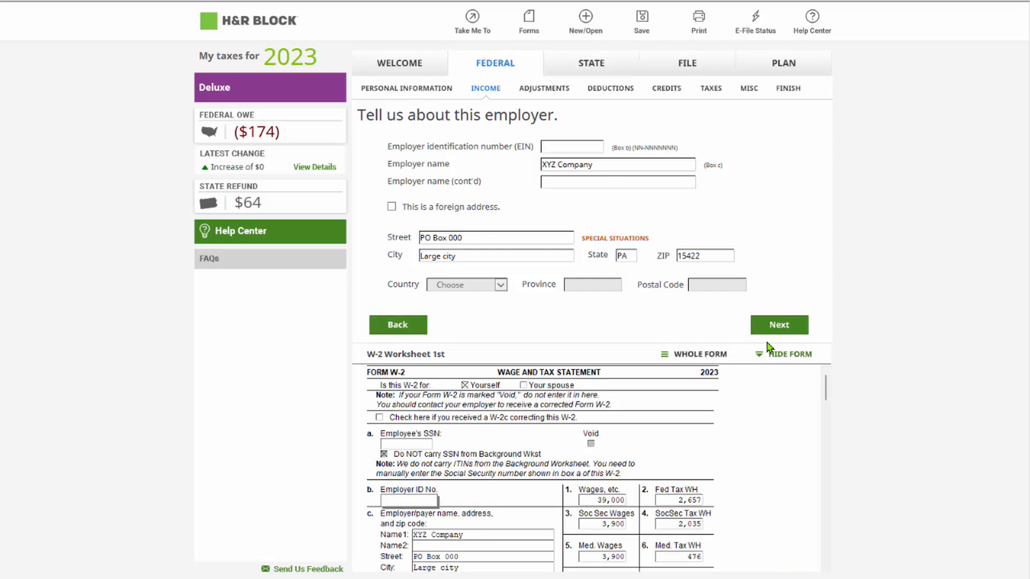
pyautogui.click(791, 356)
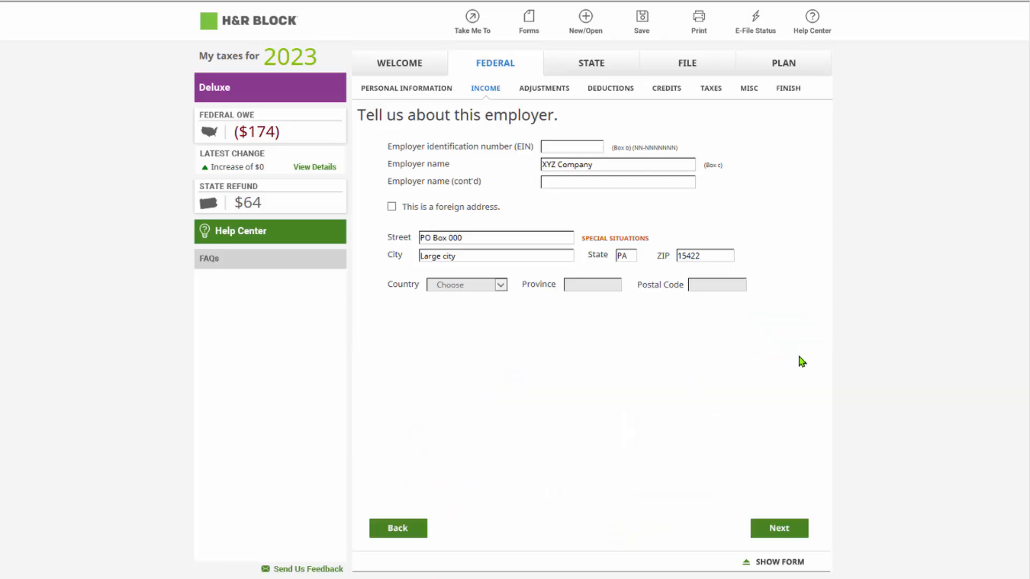
pyautogui.click(785, 531)
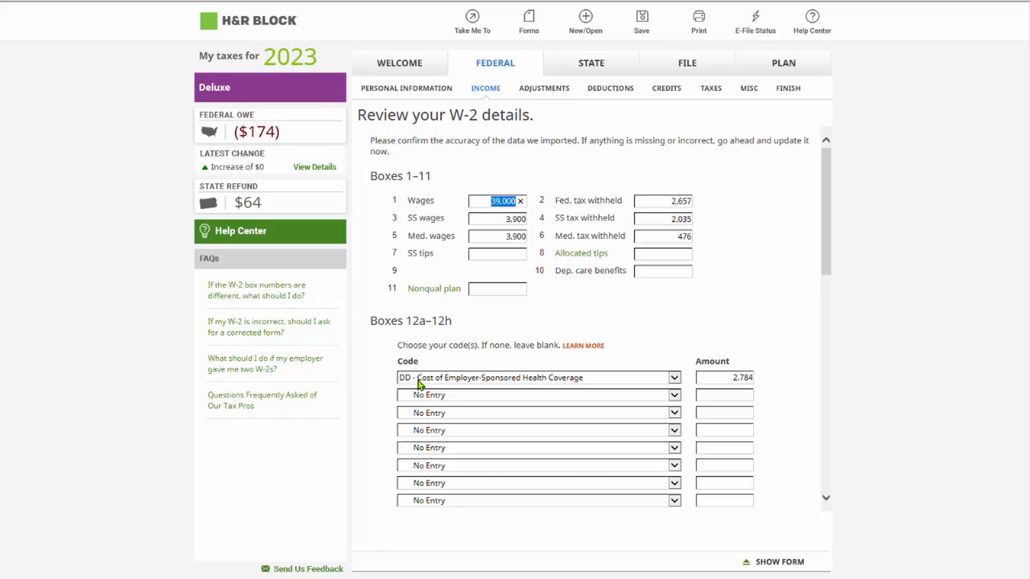
# Review the box 12 code choices, keeping DD - Cost of Employer-Sponsored Health Coverage, and check the remaining W-2 boxes through state and local information
pyautogui.click(674, 379)
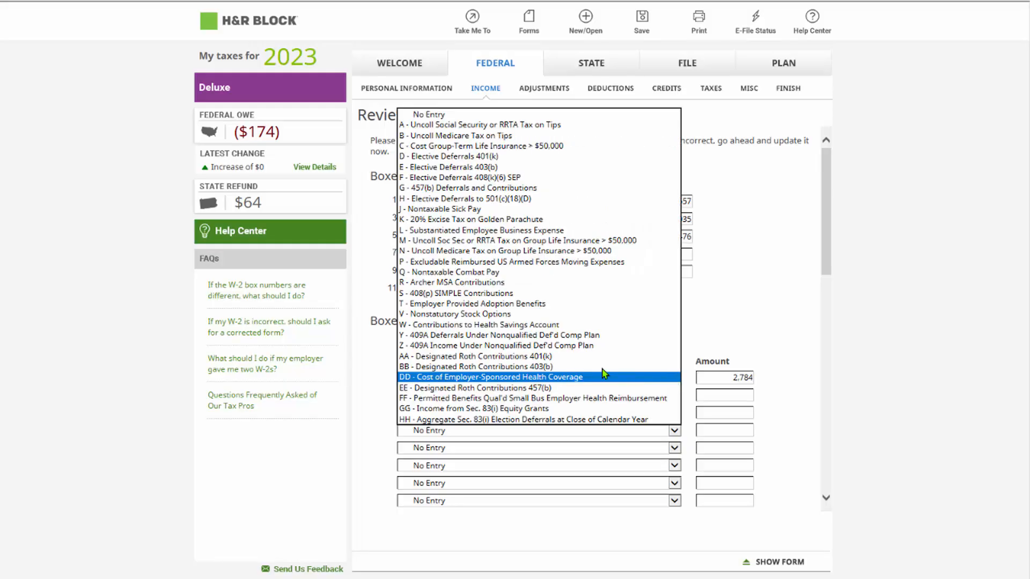
pyautogui.click(541, 379)
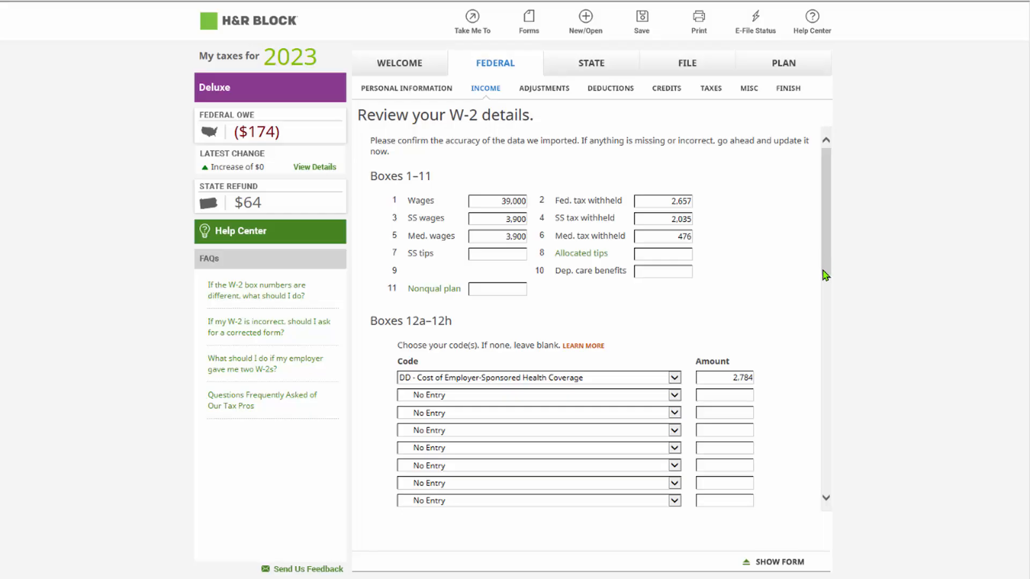
pyautogui.scroll(-7, 829, 283)
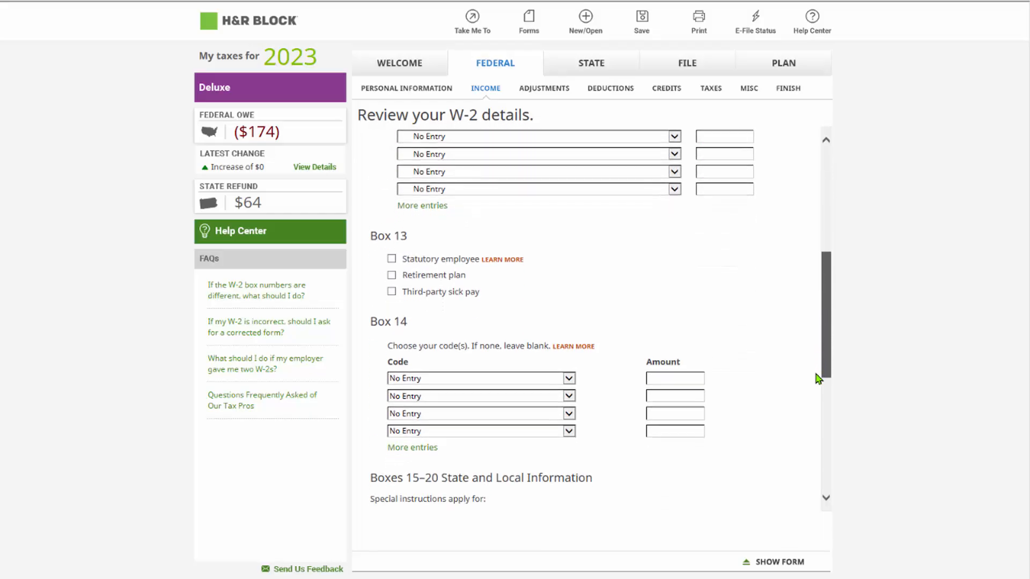
pyautogui.moveTo(817, 393); pyautogui.dragTo(819, 469)
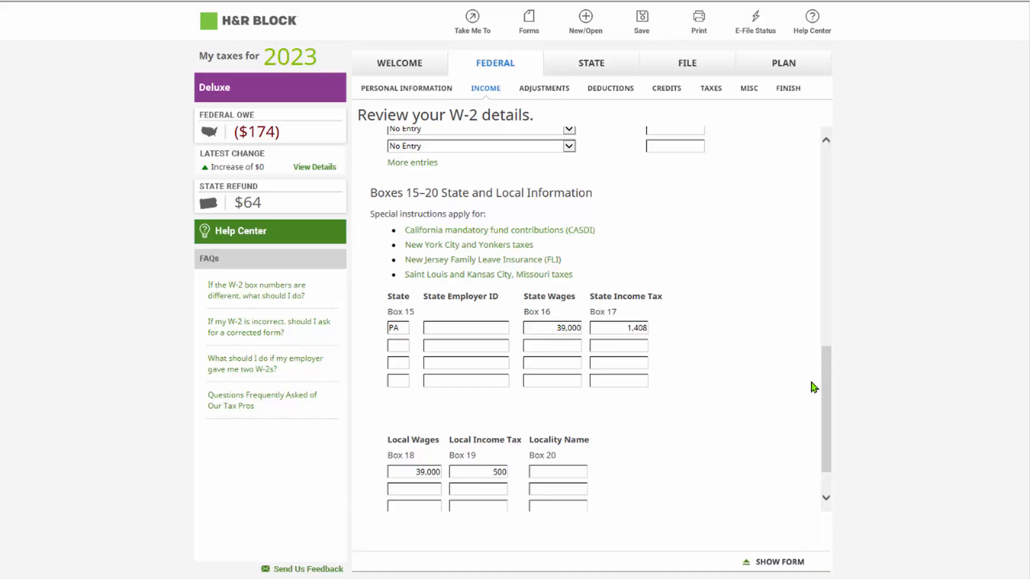
pyautogui.moveTo(826, 377); pyautogui.dragTo(826, 411)
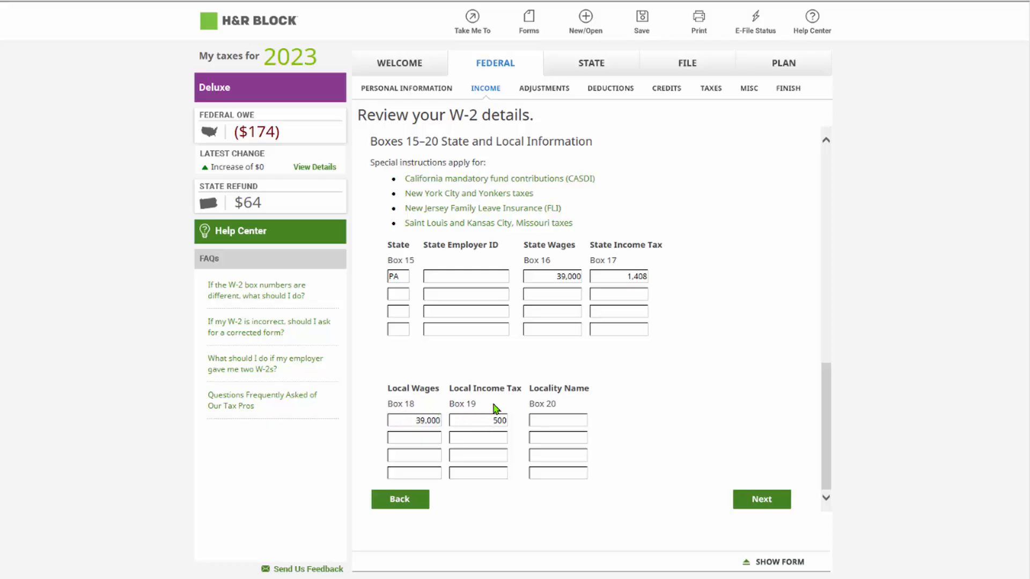
# Accept the W-2 details and continue past the missing state information and special situations without making entries
pyautogui.click(772, 497)
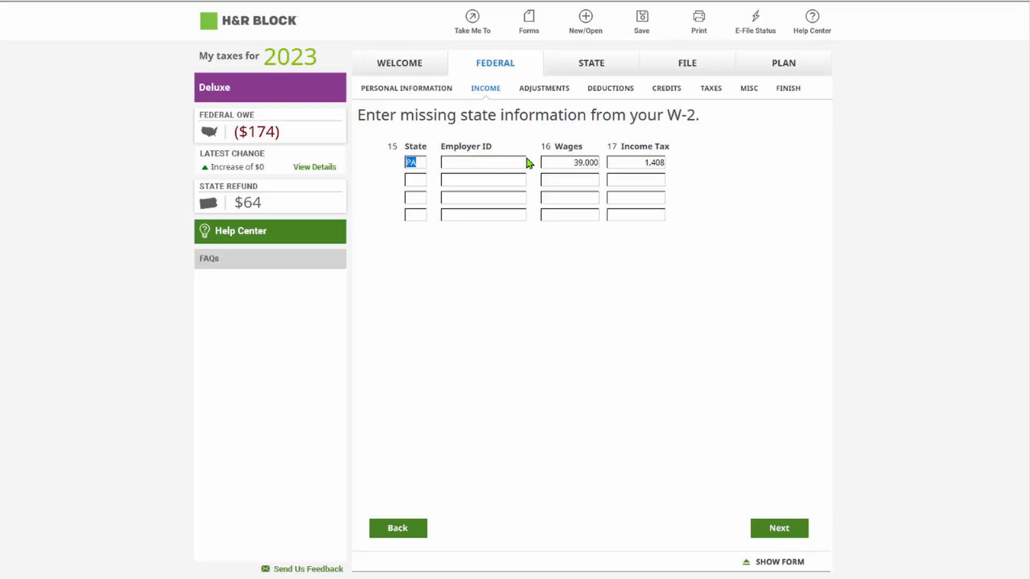
pyautogui.click(773, 524)
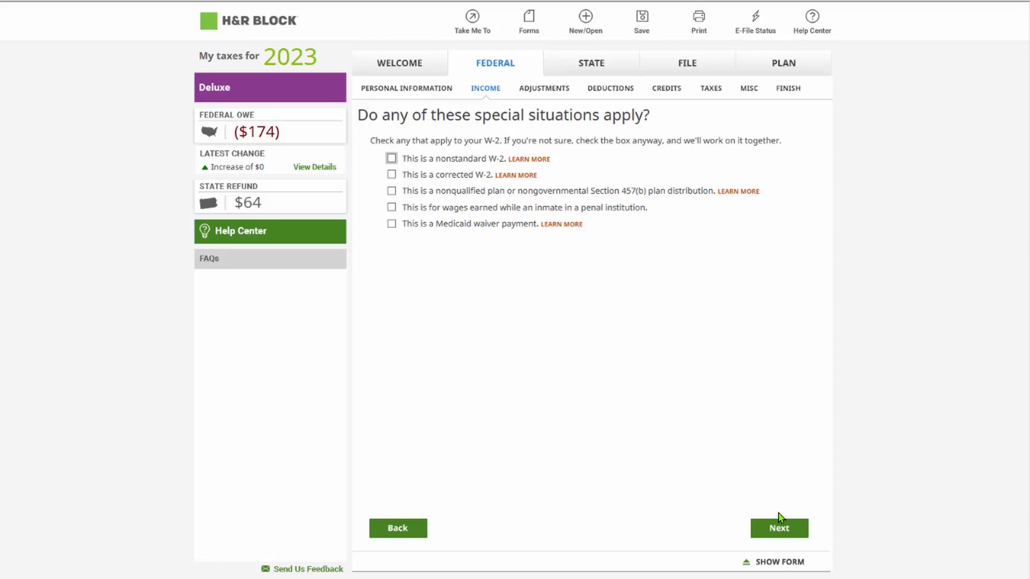
pyautogui.click(781, 528)
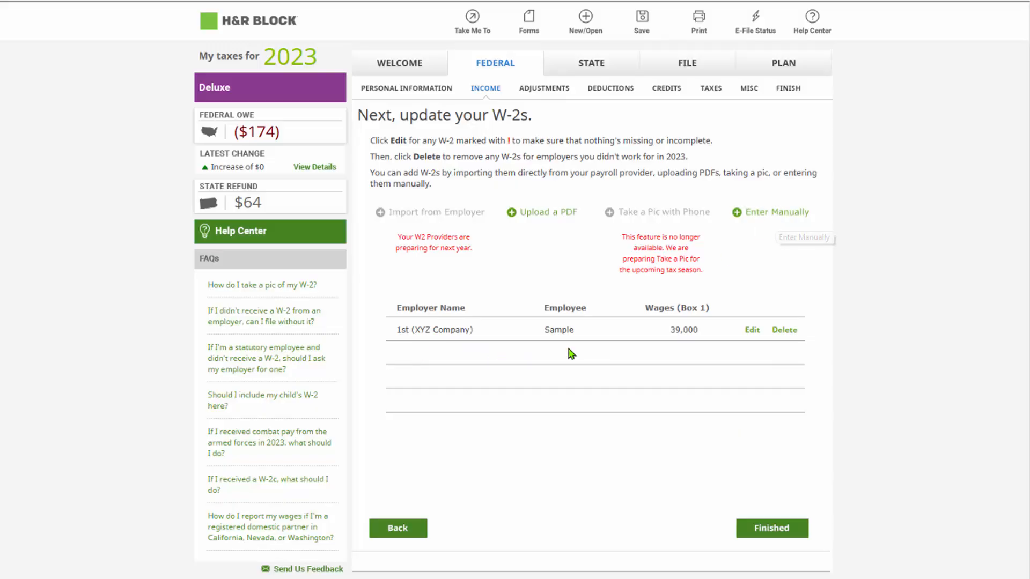
pyautogui.click(769, 212)
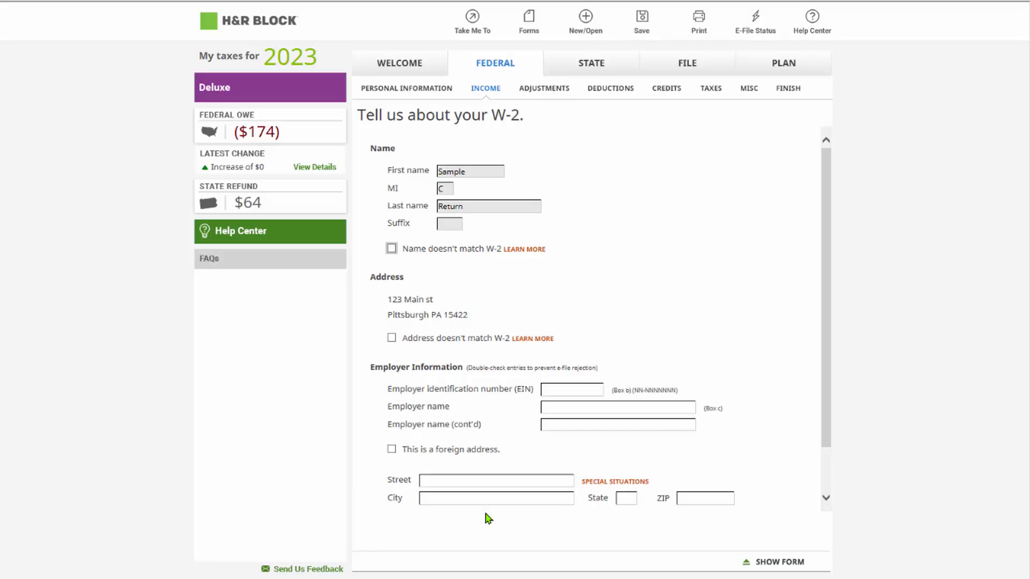
pyautogui.moveTo(828, 377); pyautogui.dragTo(821, 447)
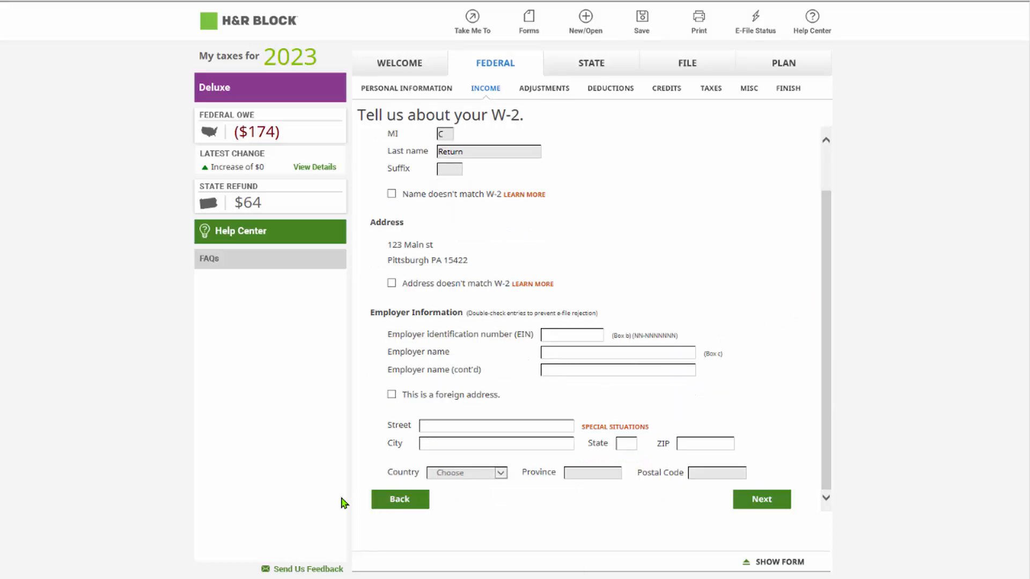
pyautogui.click(395, 500)
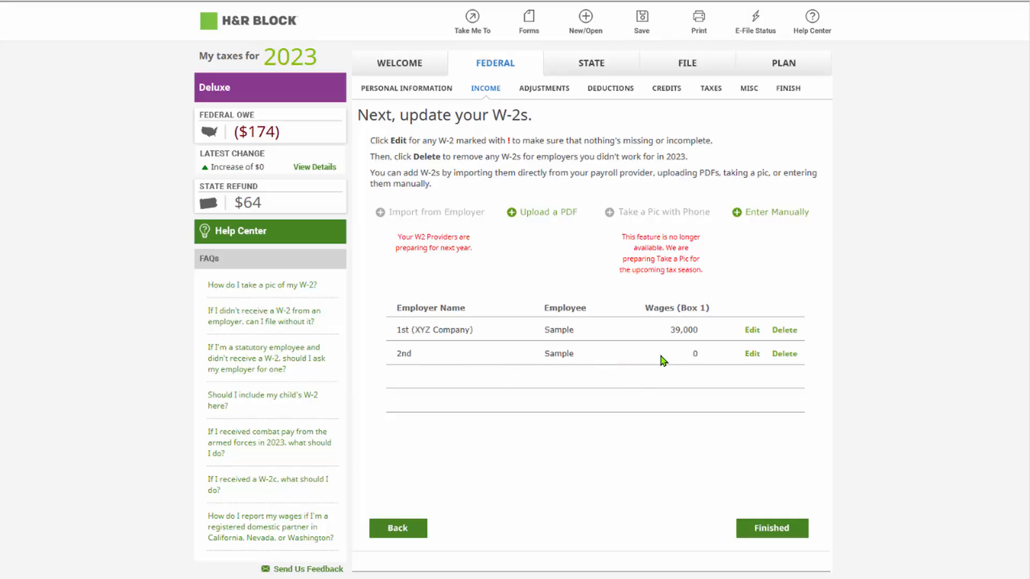
pyautogui.click(783, 353)
# Finish the W-2 list and review the CHARLES SCHWAB & CO., INC. interest entry as a Form 1099-INT without changes
pyautogui.click(778, 529)
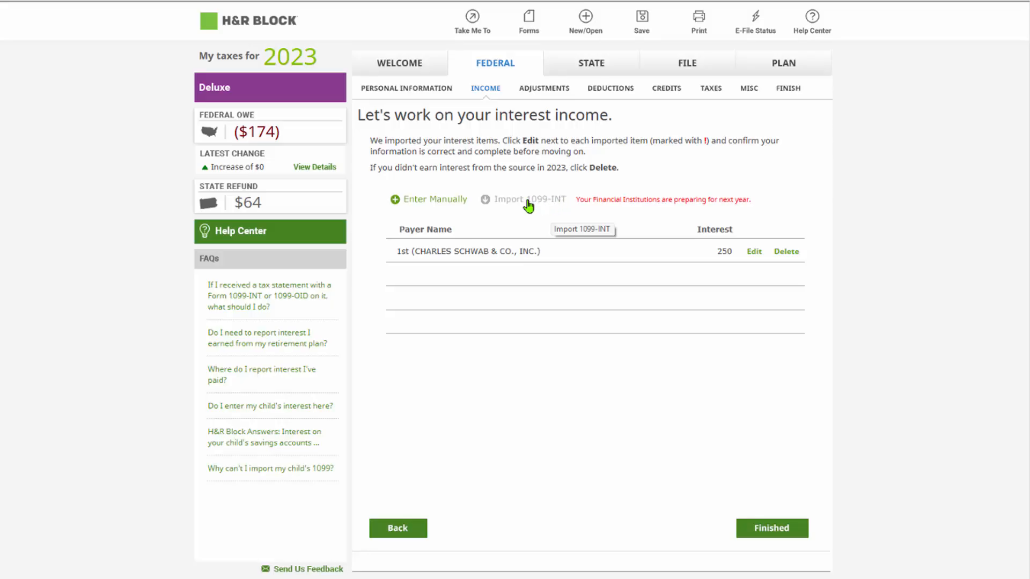
pyautogui.click(753, 252)
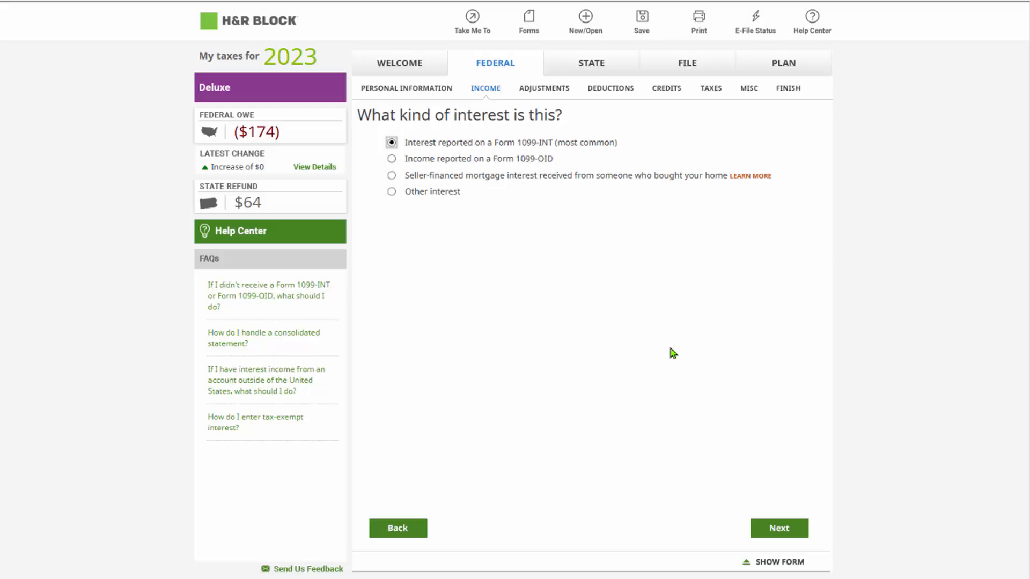
pyautogui.click(773, 527)
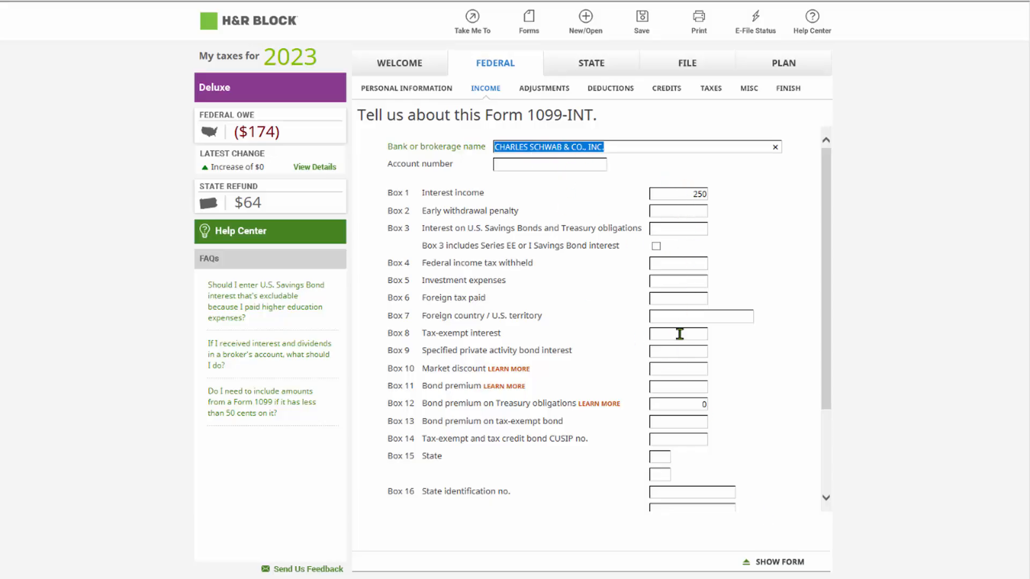
pyautogui.scroll(-3, 826, 343)
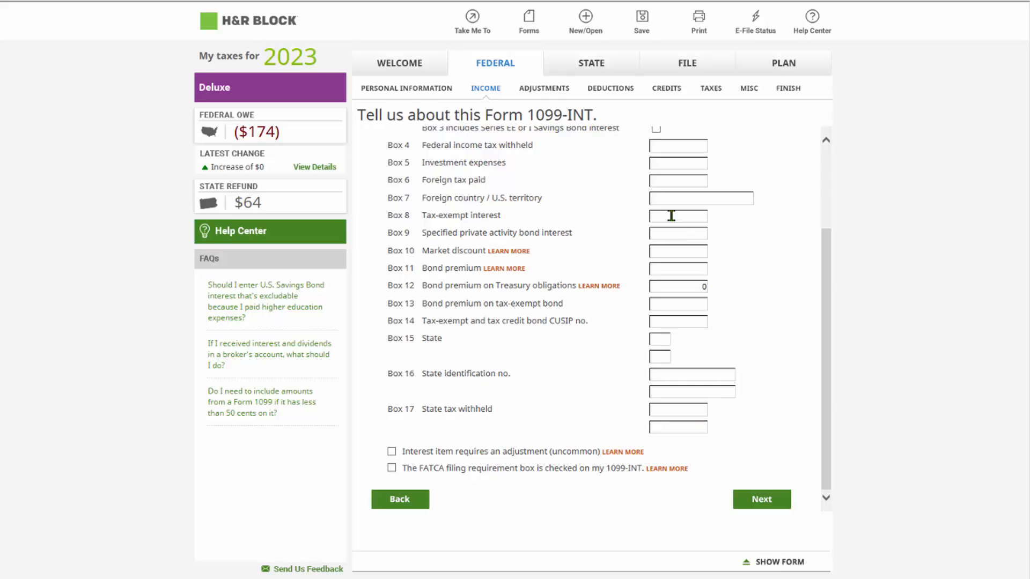
pyautogui.click(759, 499)
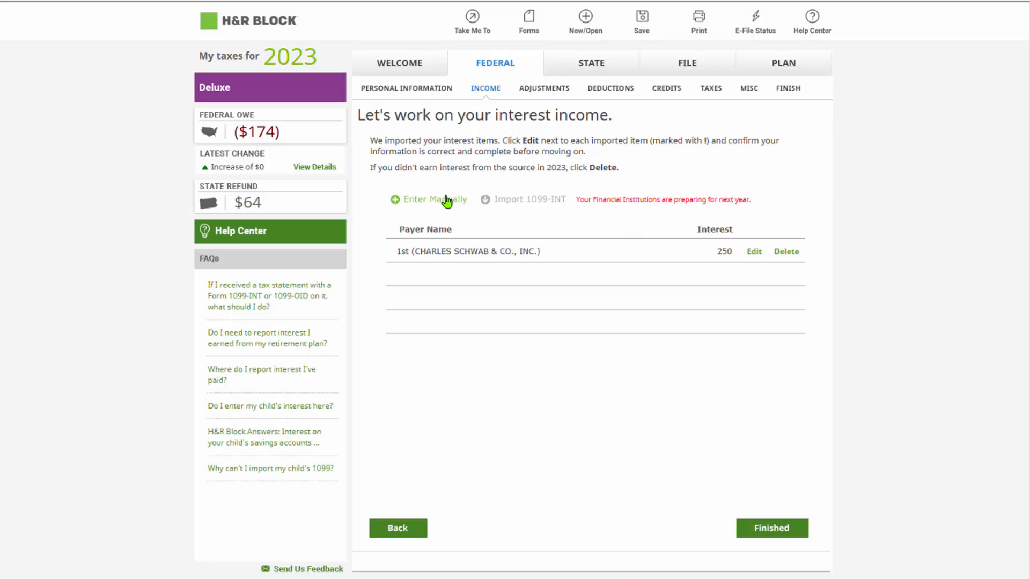
# Finish the interest income list and review the CHARLES SCHWAB & CO., INC. dividend entry without changes
pyautogui.click(767, 528)
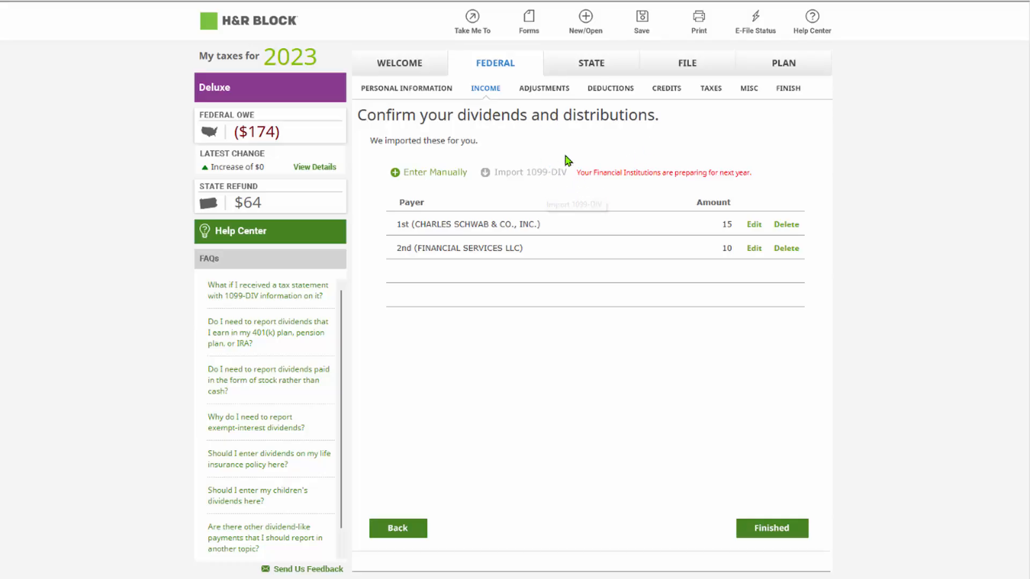
pyautogui.click(754, 226)
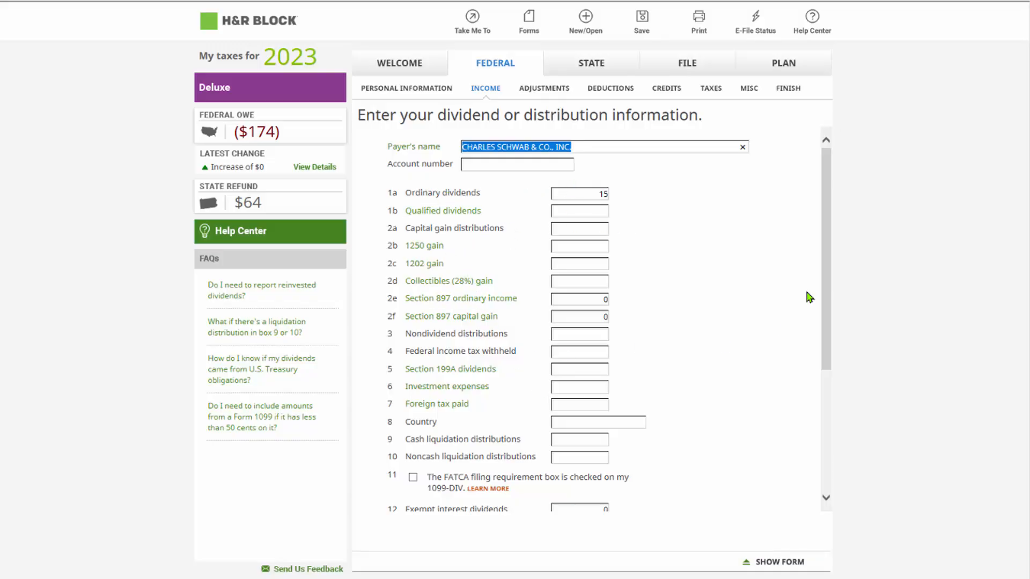
pyautogui.moveTo(825, 293); pyautogui.dragTo(821, 424)
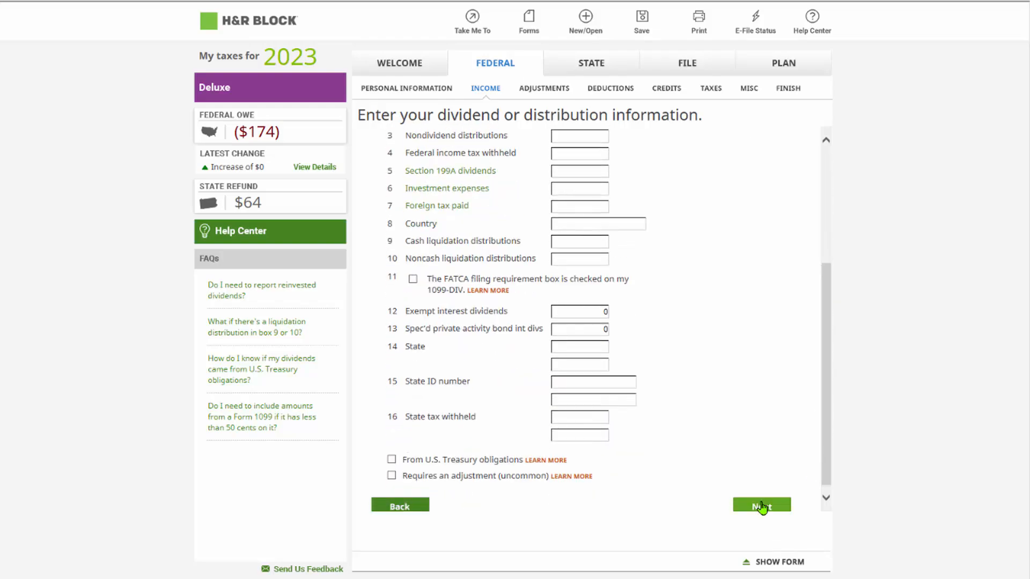
pyautogui.click(758, 501)
# Open the FINANCIAL SERVICES LLC dividend entry and read the explanation of qualified dividends
pyautogui.click(753, 248)
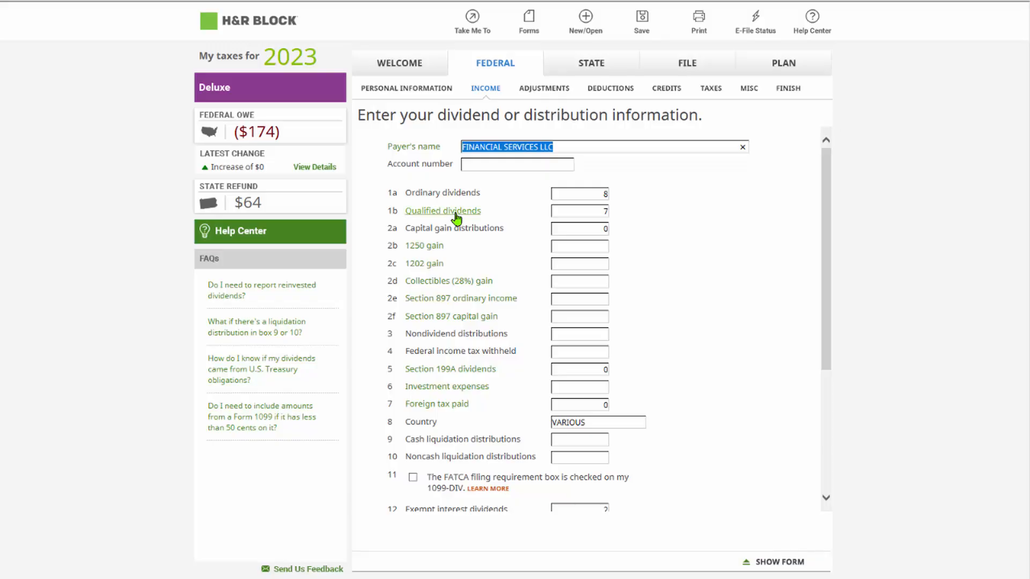
pyautogui.click(439, 211)
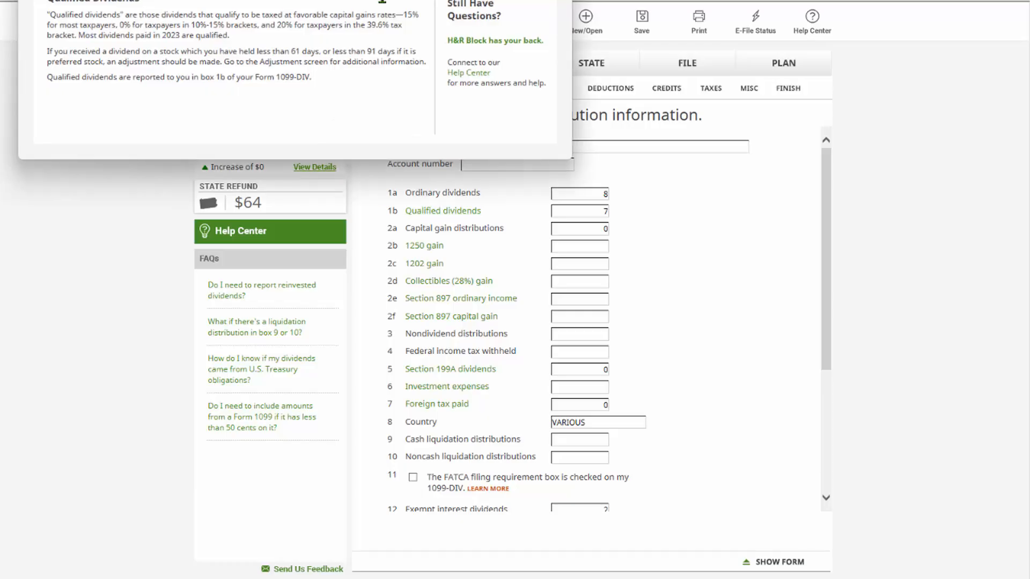
pyautogui.moveTo(407, 0); pyautogui.dragTo(625, 134)
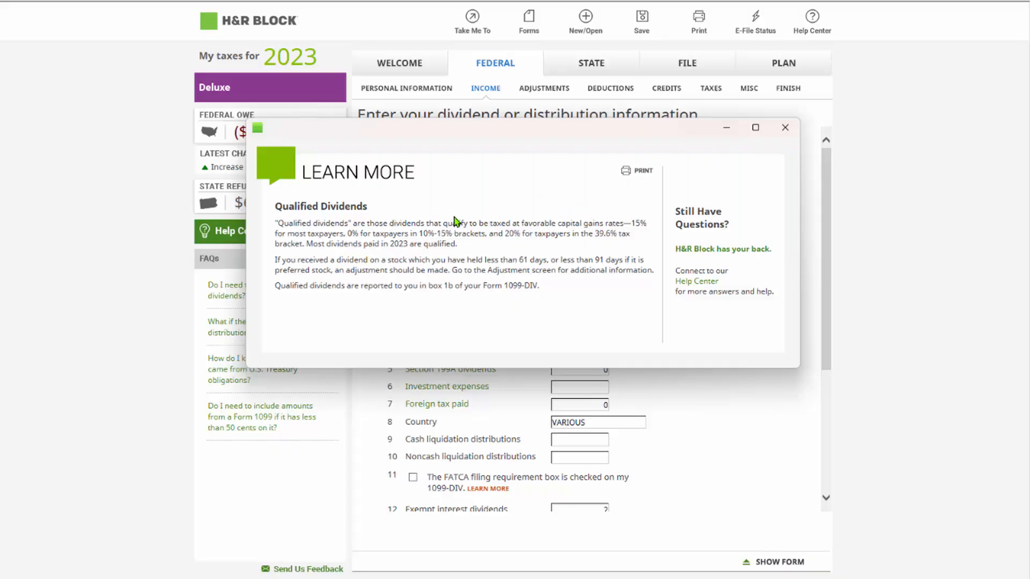
pyautogui.click(784, 128)
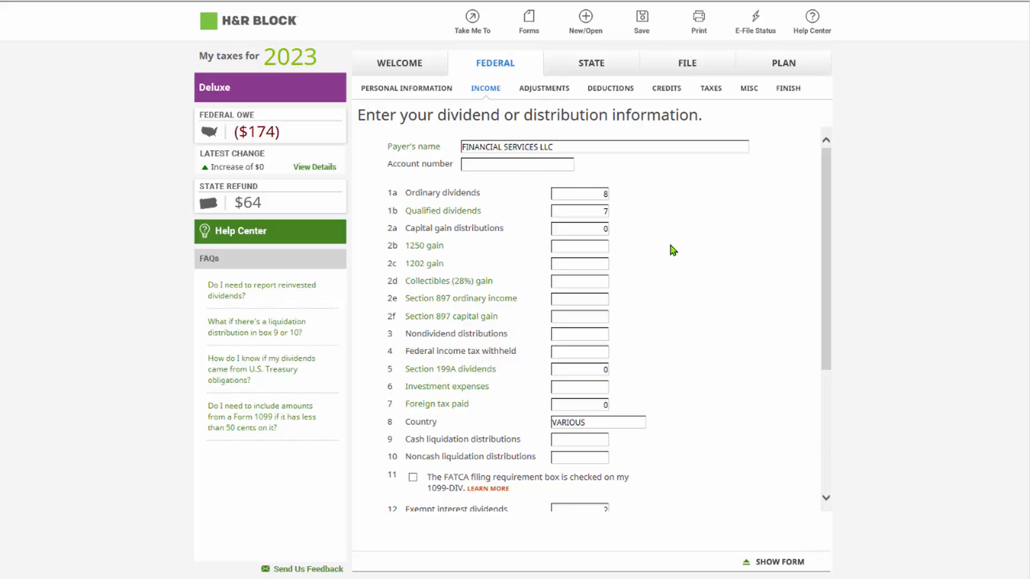
# Finish the dividends section without entering state-exempt dividends for FINANCIAL SERVICES LLC, and continue with no business activities selected
pyautogui.moveTo(824, 227); pyautogui.dragTo(804, 333)
pyautogui.click(769, 500)
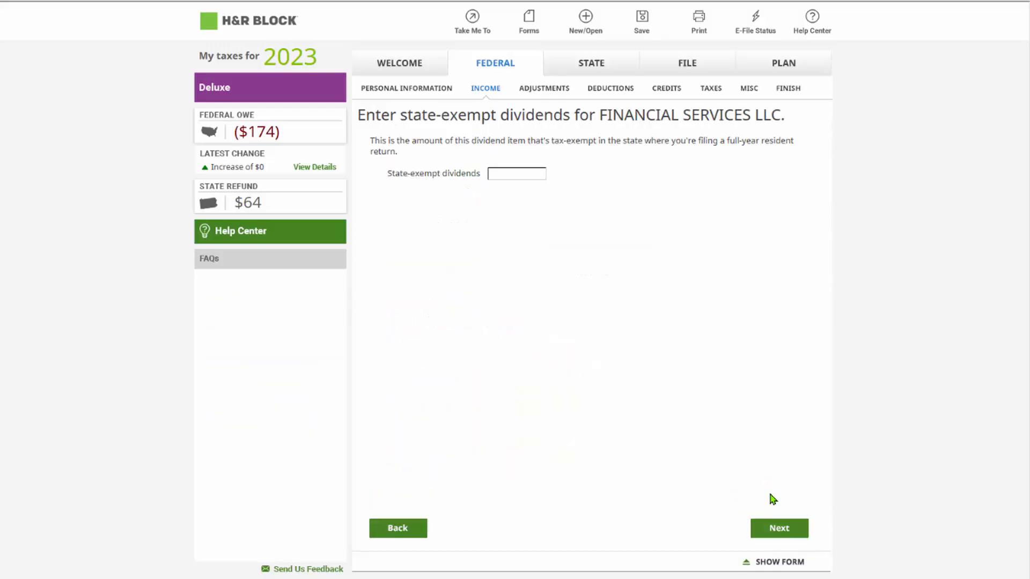
pyautogui.click(781, 528)
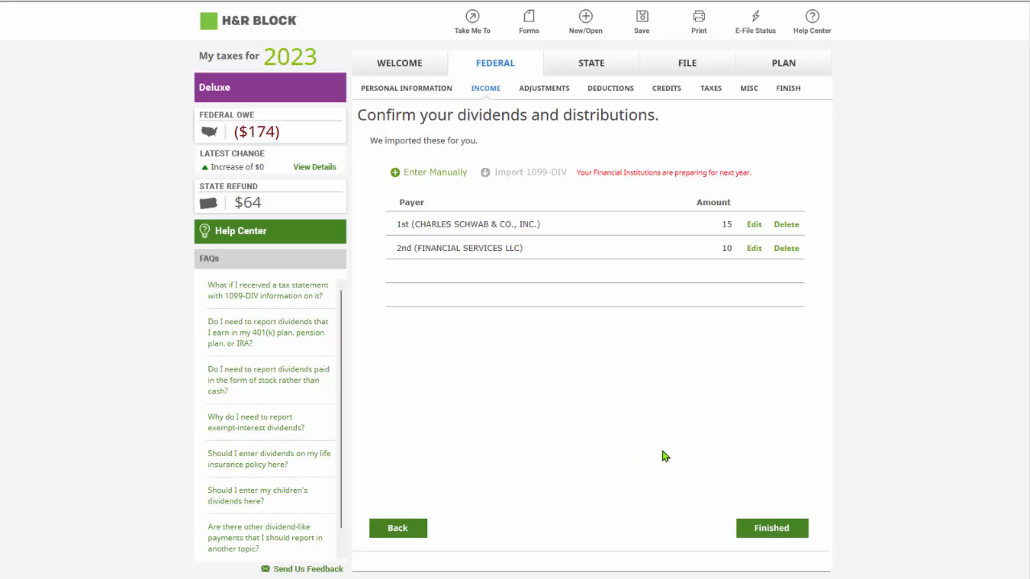
pyautogui.click(769, 529)
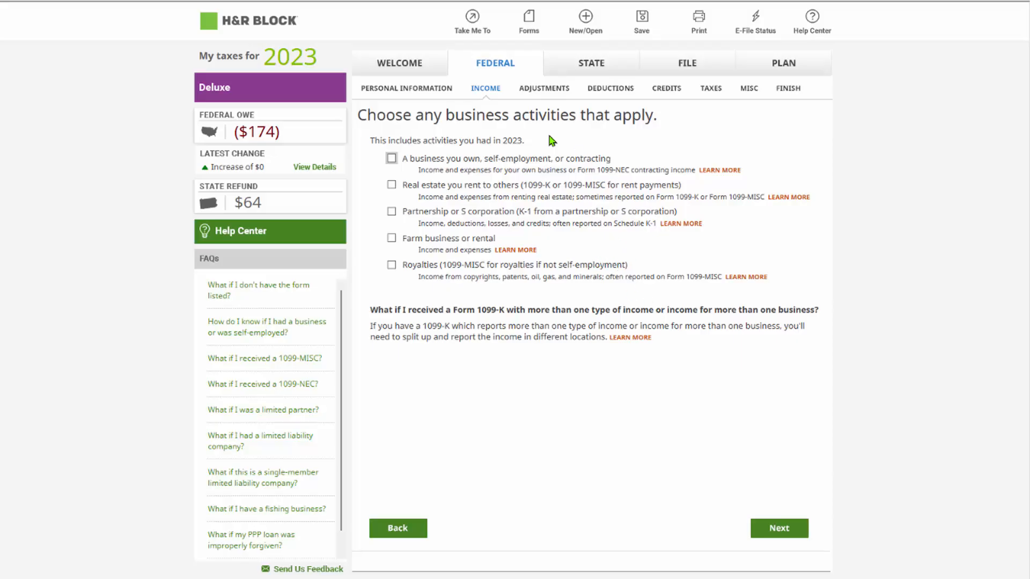
pyautogui.click(780, 529)
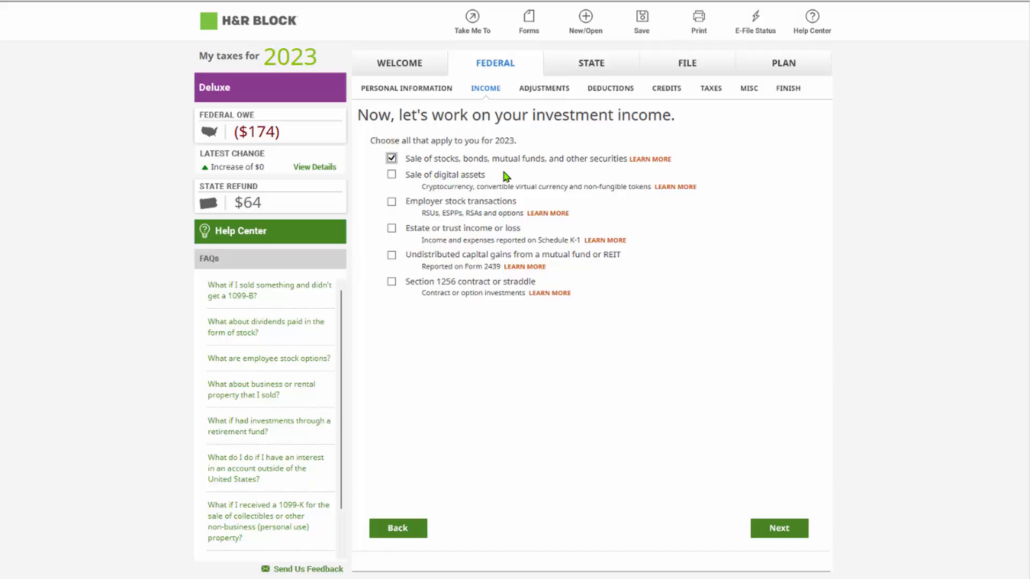
# Read the help on the sale of stocks, bonds, mutual funds and other securities, then close it
pyautogui.click(657, 160)
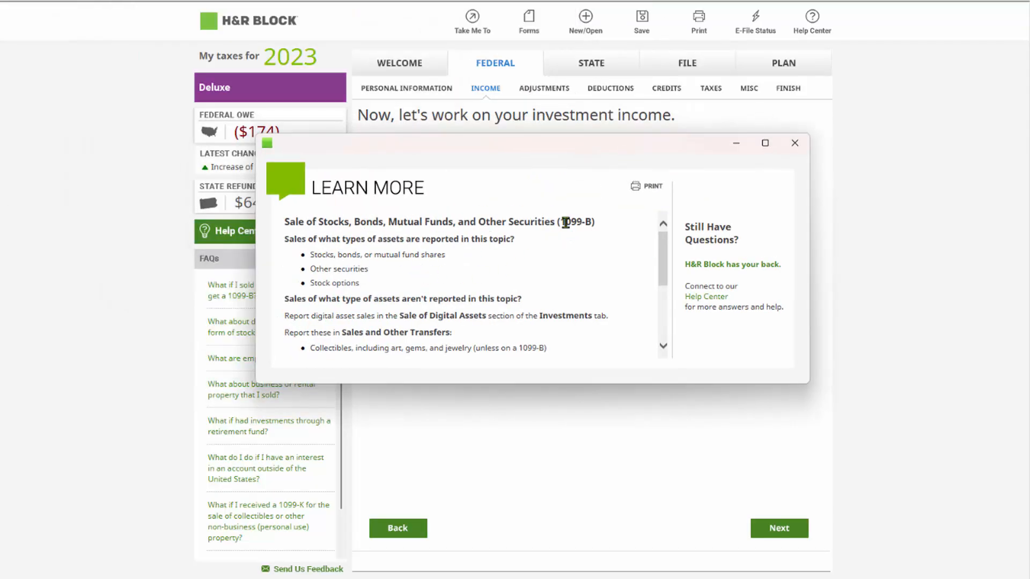
pyautogui.moveTo(565, 221); pyautogui.dragTo(581, 222)
pyautogui.moveTo(665, 255); pyautogui.dragTo(668, 220)
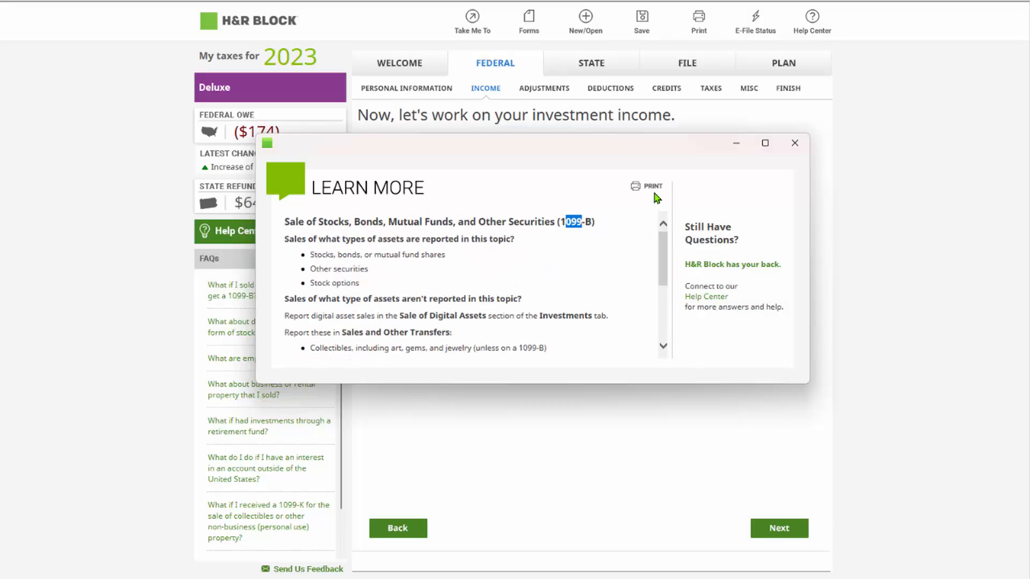
pyautogui.click(794, 144)
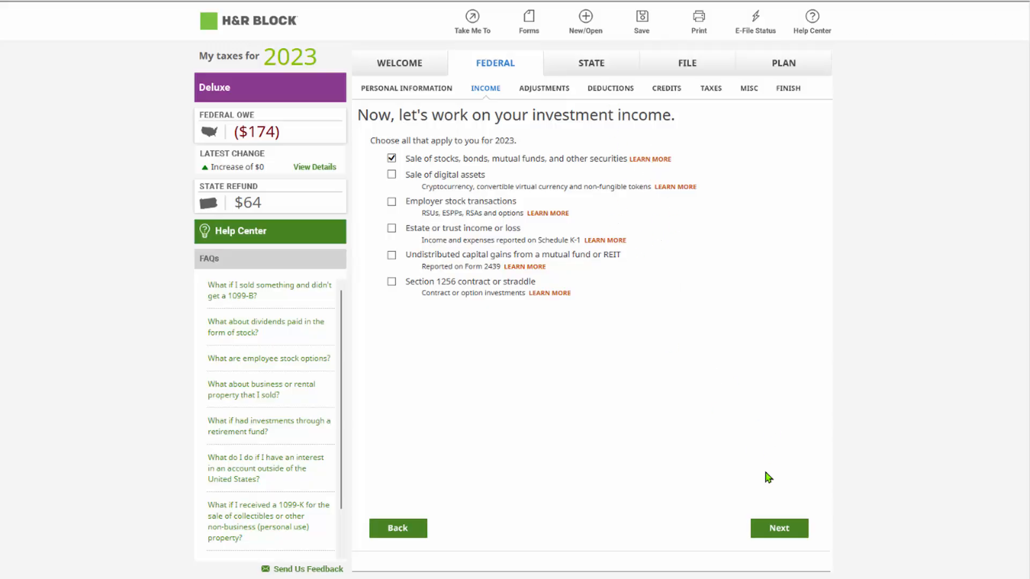
# Open the 10.00 APPLE INC sale under the Charles Schwab & Co., Inc. 1099-B and review its details without changes
pyautogui.click(787, 529)
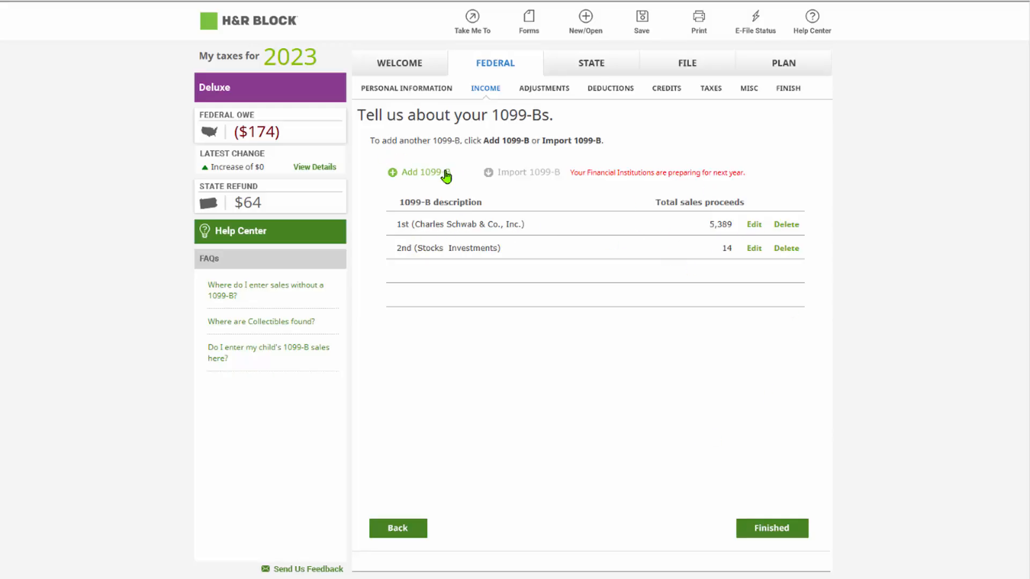
pyautogui.click(754, 226)
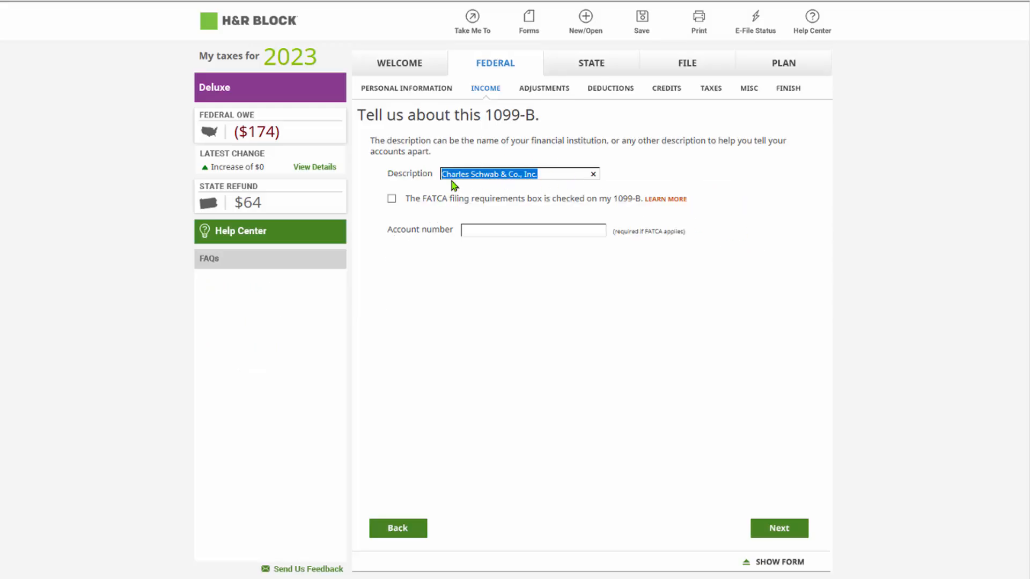
pyautogui.click(790, 534)
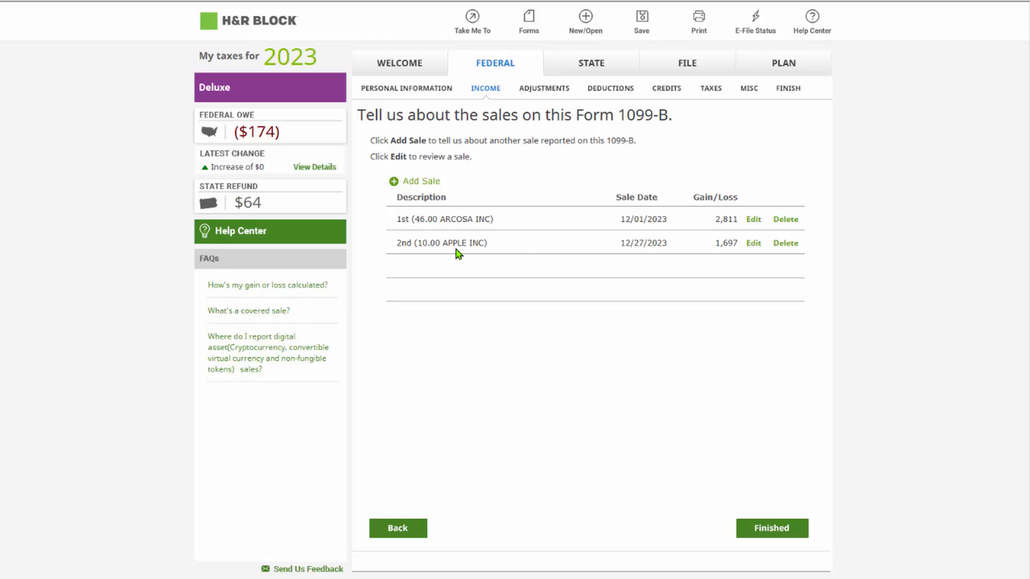
pyautogui.click(754, 244)
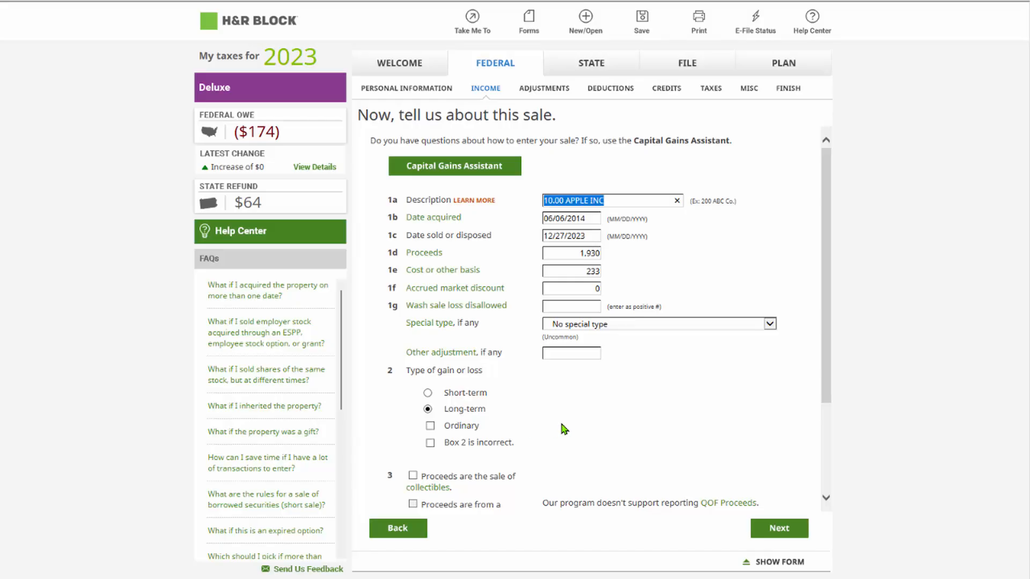
pyautogui.scroll(-3, 664, 419)
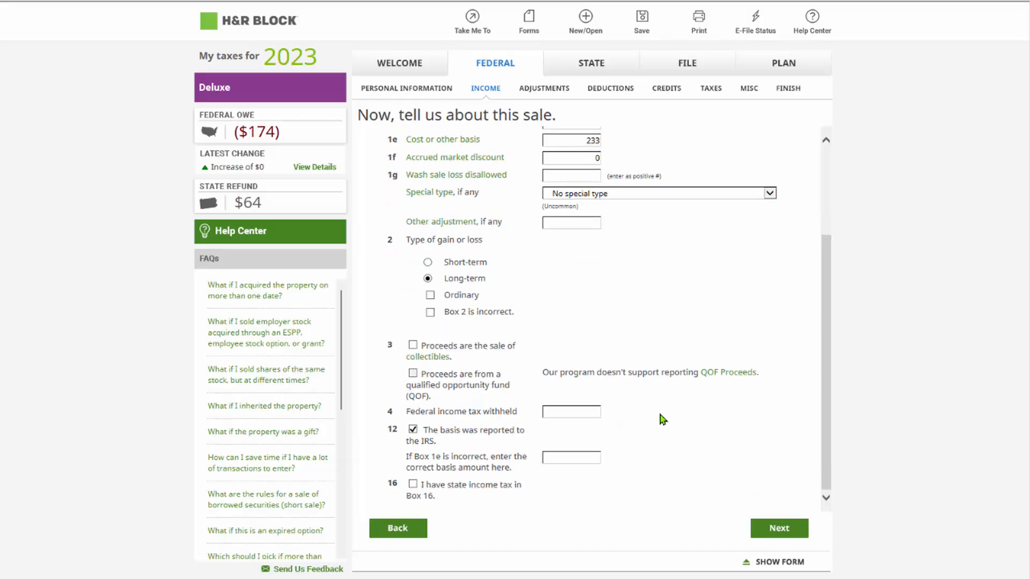
pyautogui.scroll(3, 642, 411)
pyautogui.scroll(-3, 643, 412)
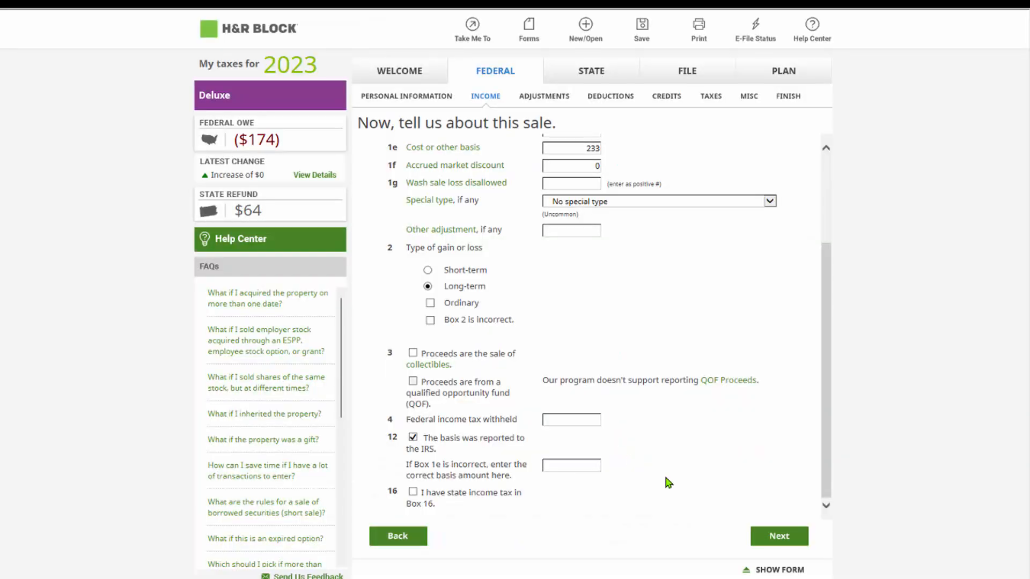
pyautogui.click(777, 535)
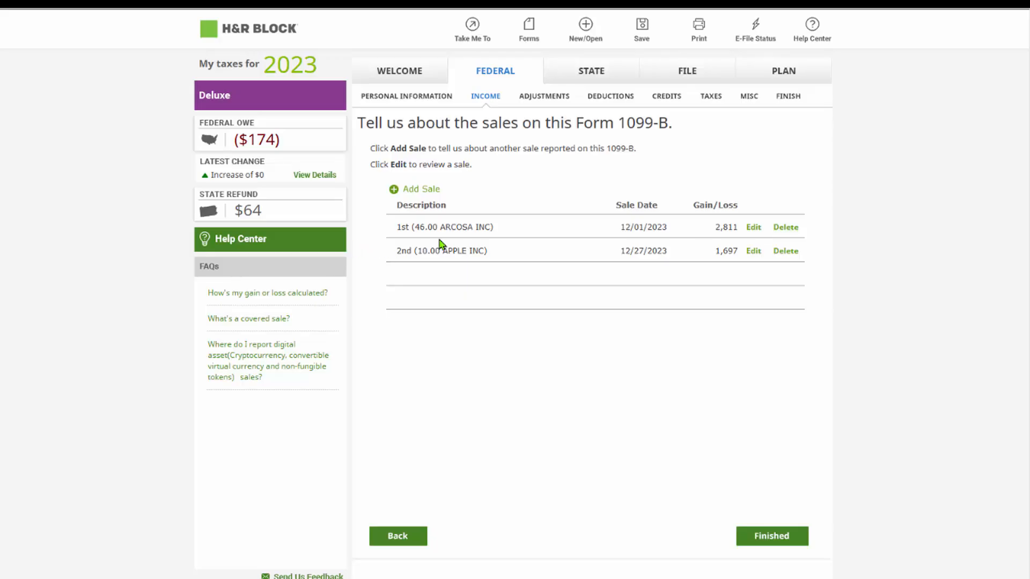
# Finish the Charles Schwab sales list, check the Stocks Investments 1099-B without changes, and complete the 1099-B section
pyautogui.click(775, 534)
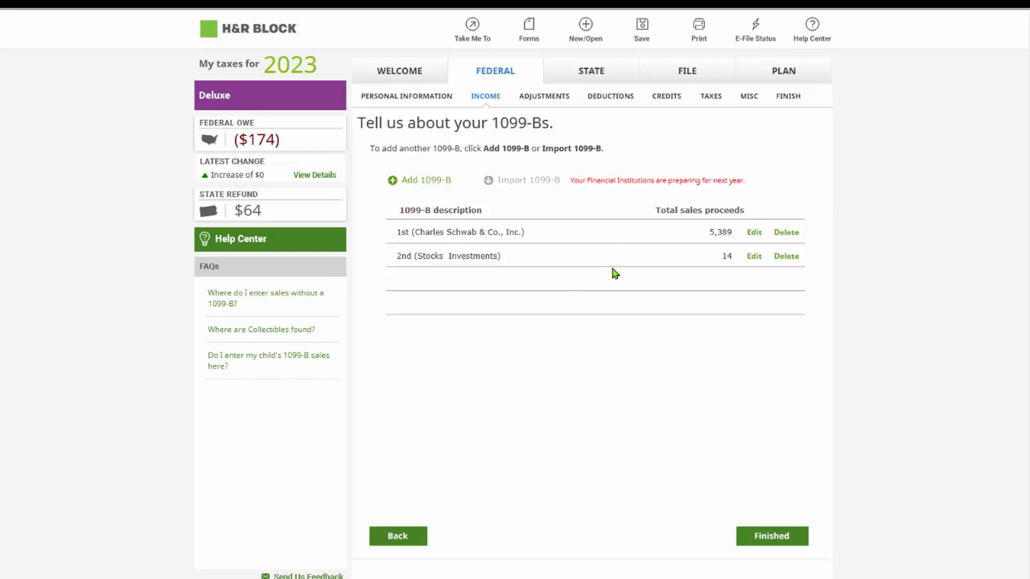
pyautogui.click(753, 256)
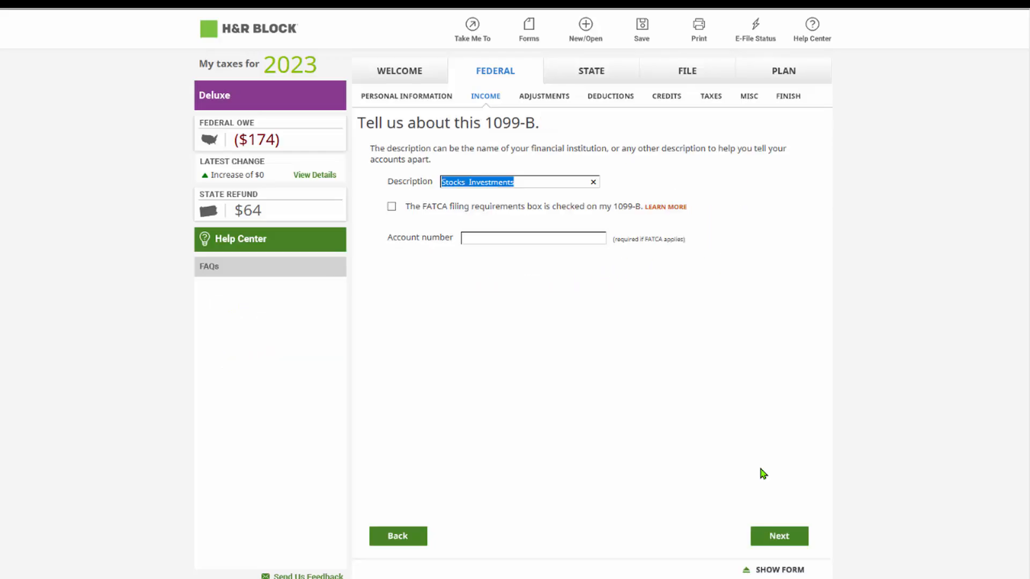
pyautogui.click(772, 535)
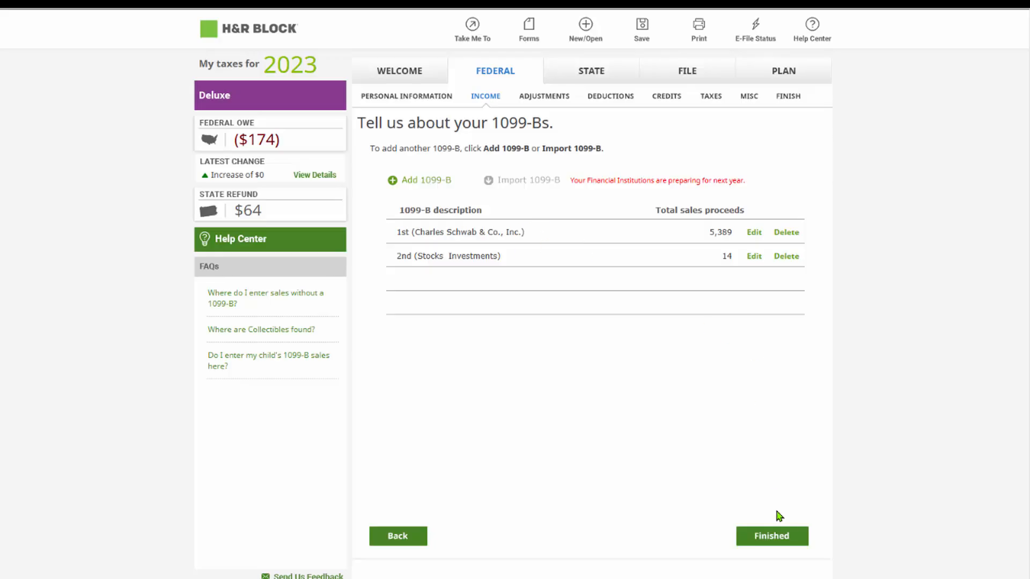
pyautogui.click(770, 536)
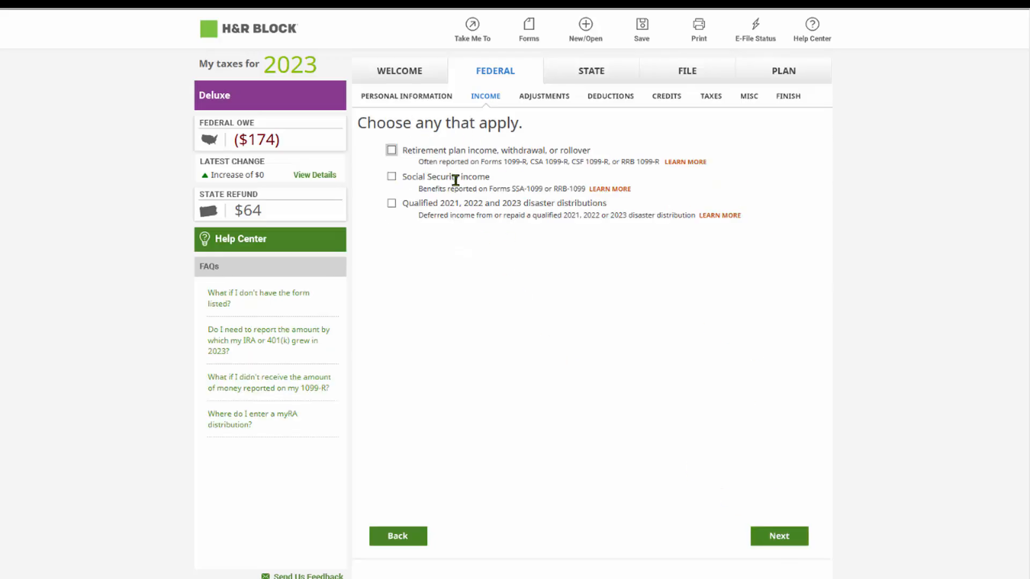
# Continue with no retirement or Social Security income, property sales, other income, or additional income selected
pyautogui.click(778, 536)
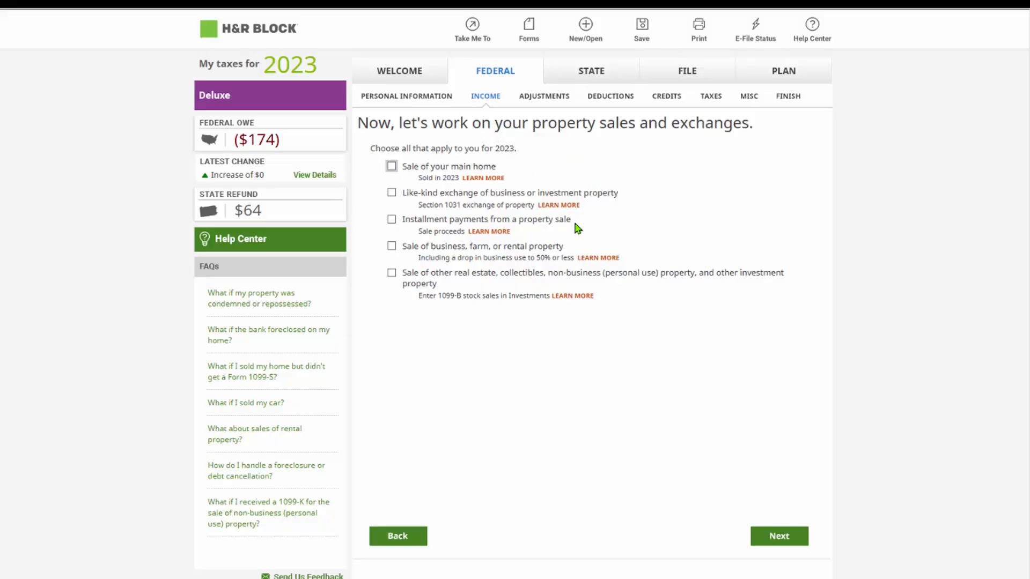
pyautogui.click(781, 534)
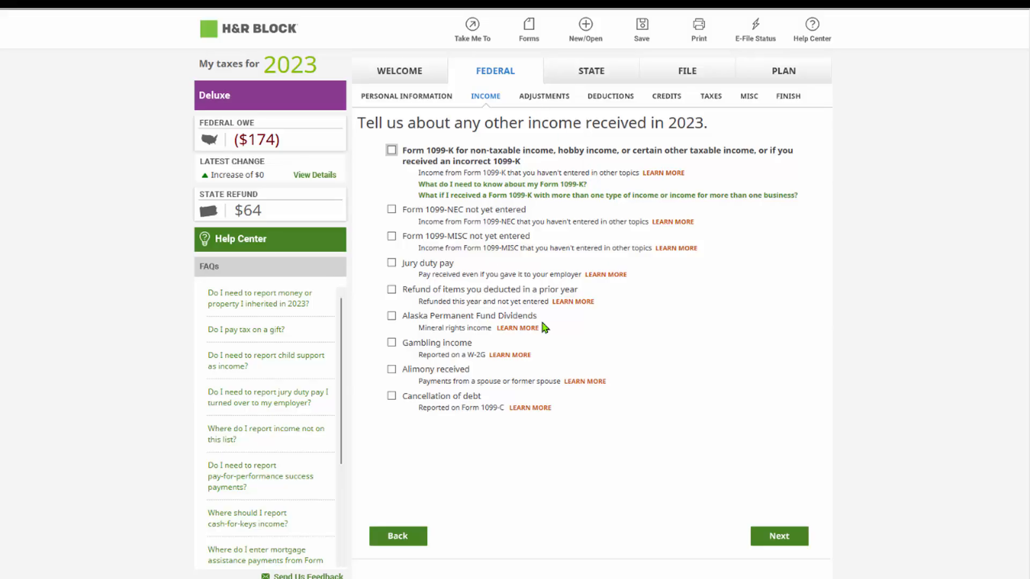
pyautogui.click(778, 533)
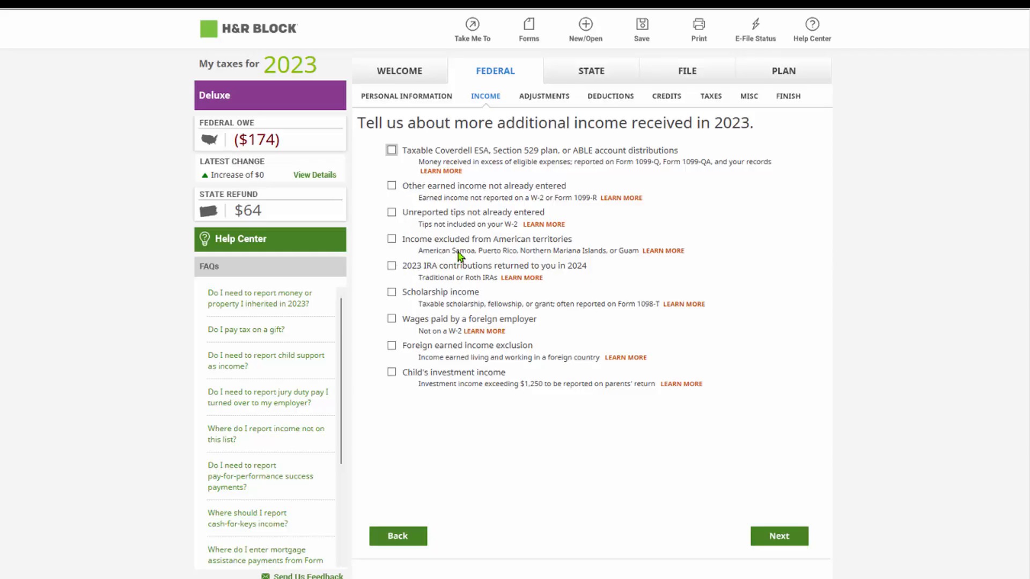
pyautogui.click(770, 533)
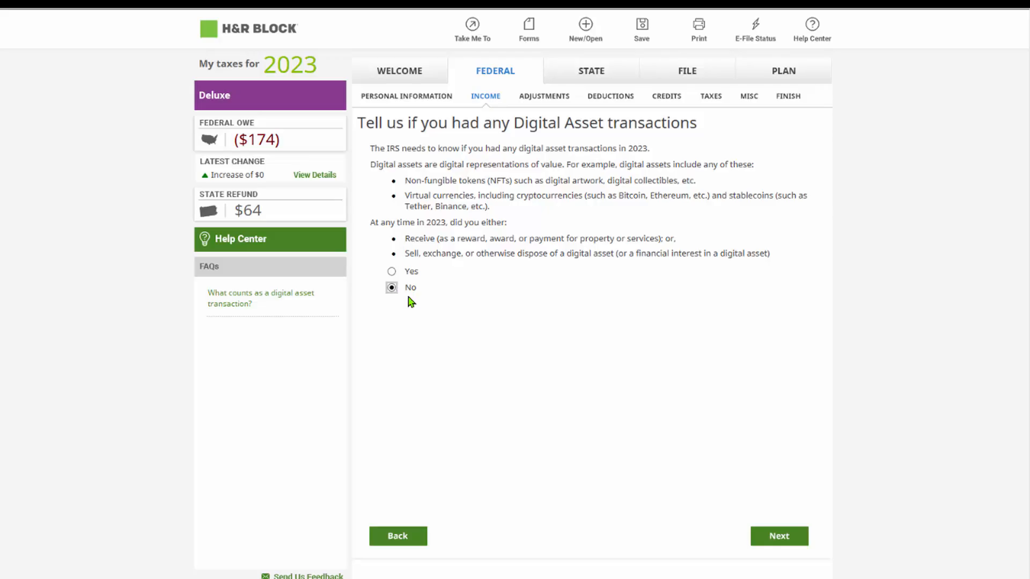
# Keep No for digital asset transactions and foreign accounts, and leave the final income items blank to reach the taxable income summary
pyautogui.click(790, 535)
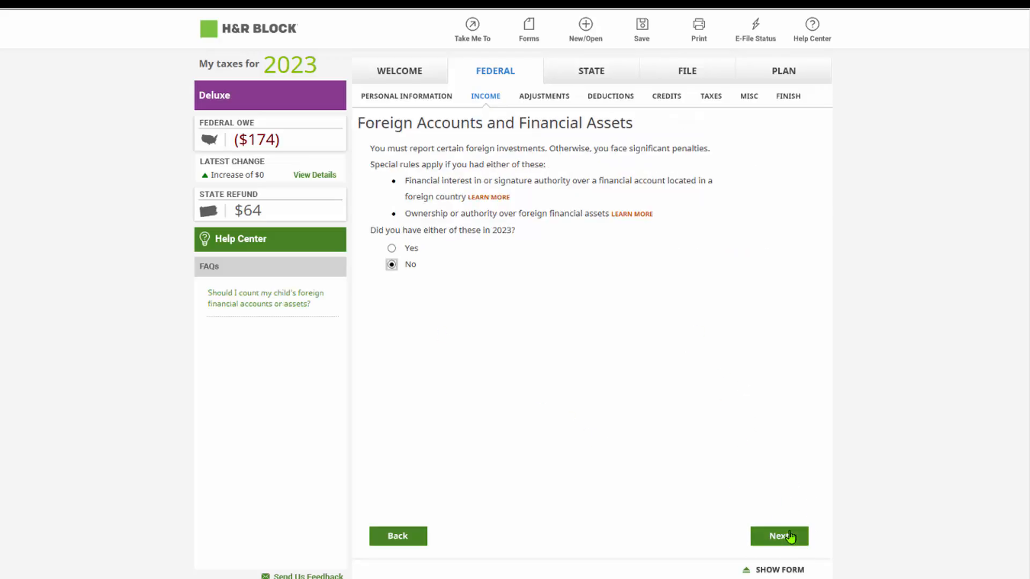
pyautogui.click(783, 537)
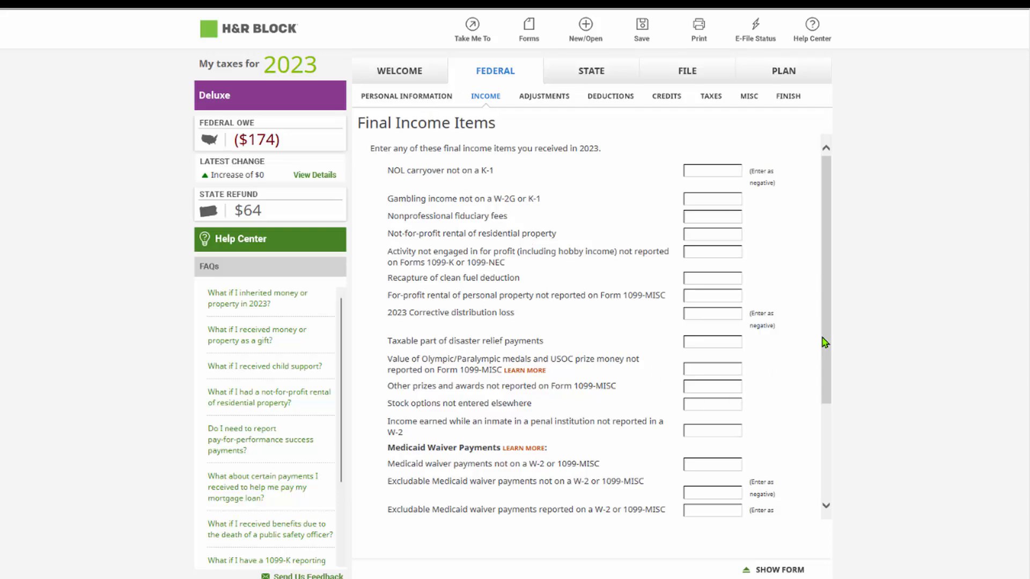
pyautogui.moveTo(825, 343); pyautogui.dragTo(823, 437)
pyautogui.click(762, 507)
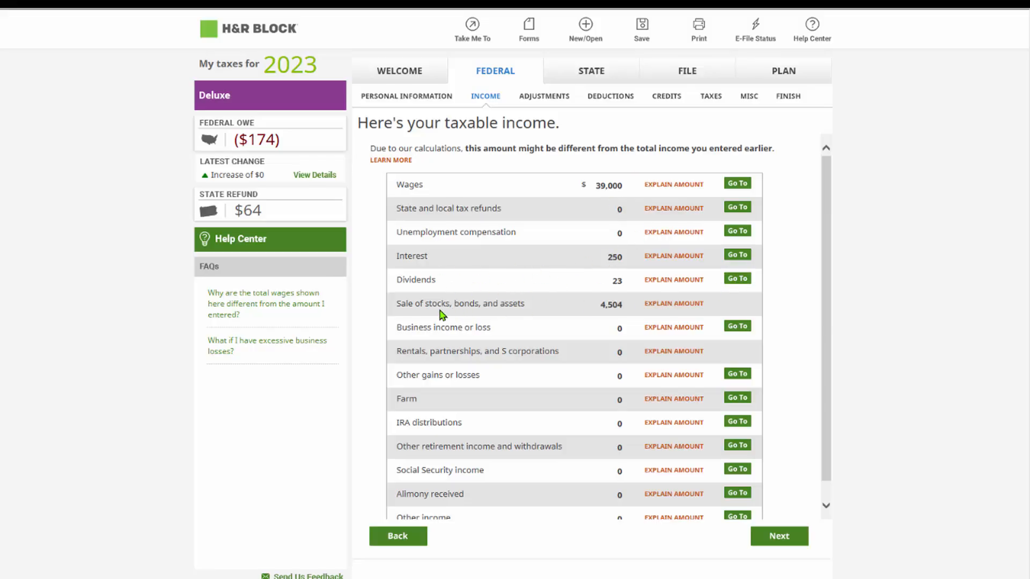
# Go to Social Security income from the taxable income summary, answer Yes to receiving benefits, and leave benefits, withholding and Medicare premiums blank
pyautogui.scroll(-1, 715, 506)
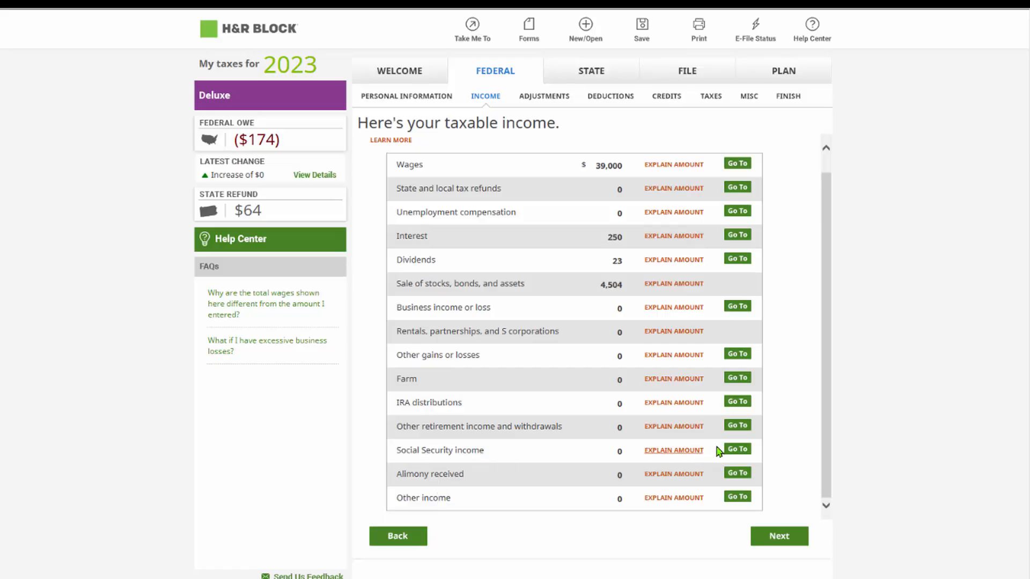
pyautogui.click(737, 449)
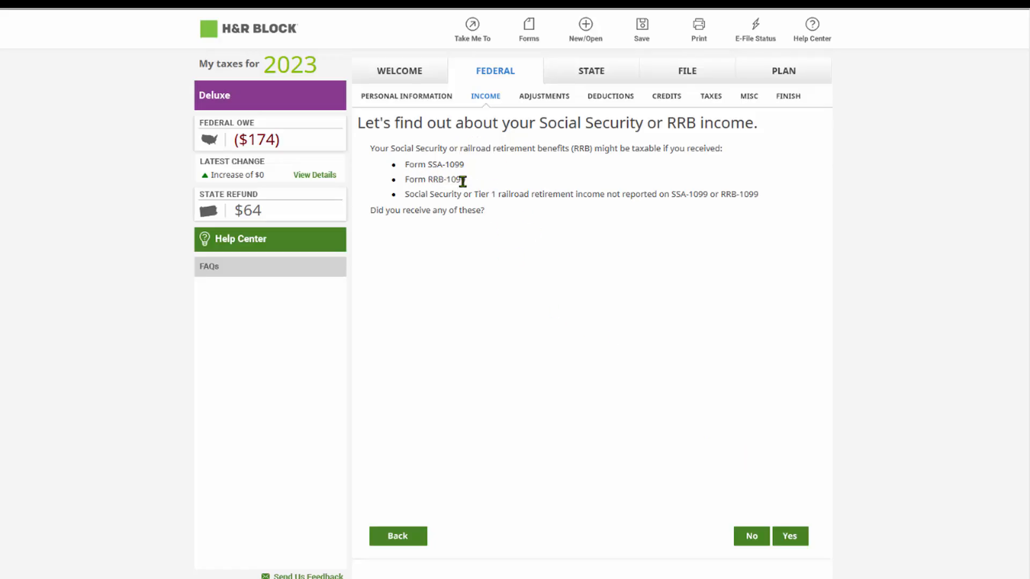
pyautogui.click(793, 536)
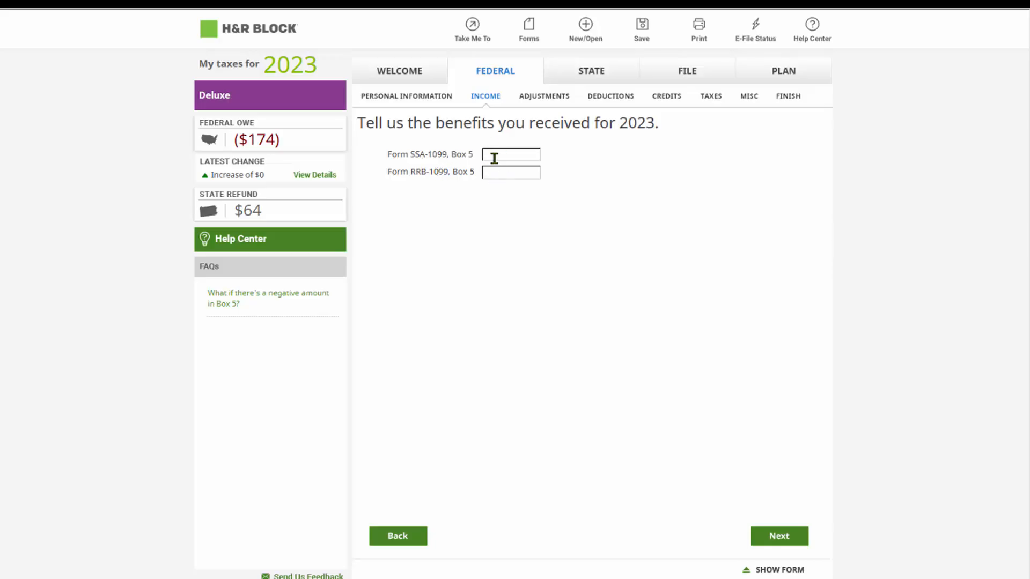
pyautogui.click(780, 537)
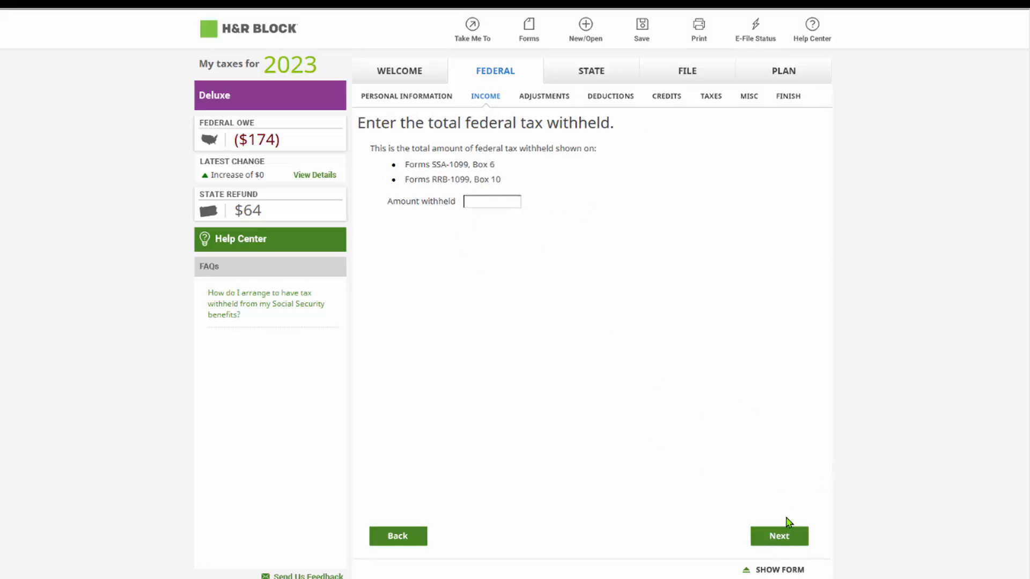
pyautogui.click(782, 536)
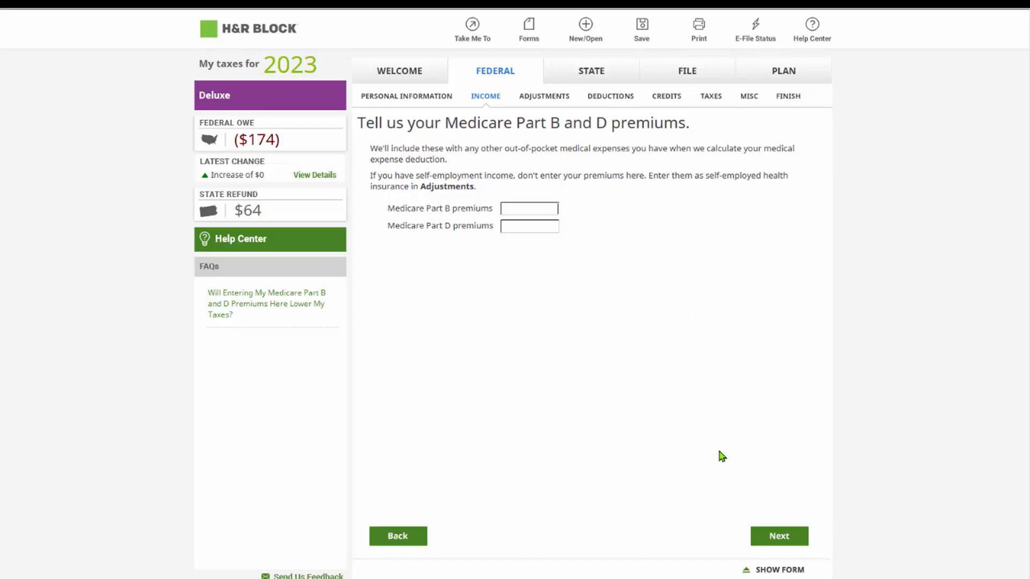
pyautogui.click(768, 535)
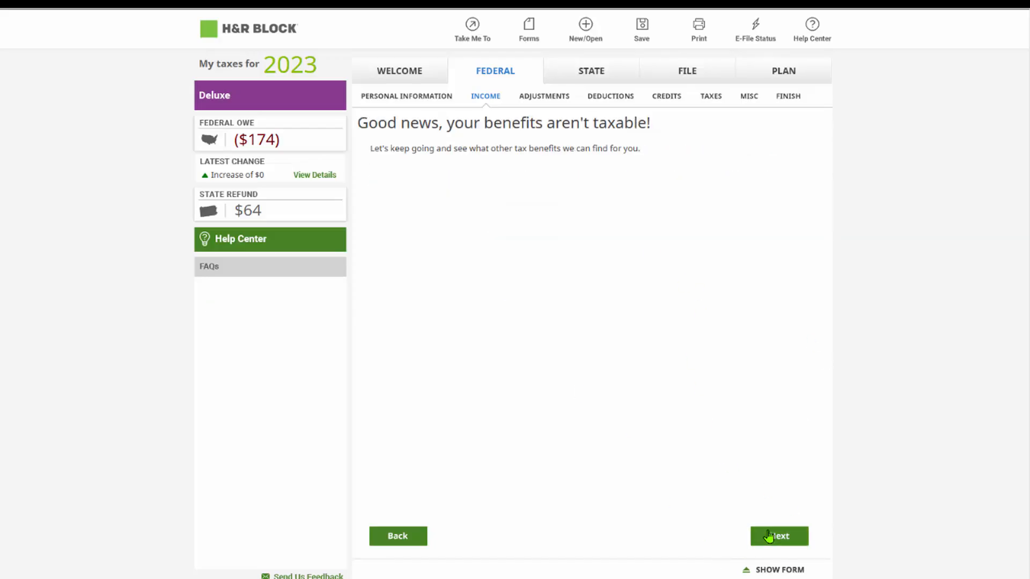
pyautogui.click(768, 535)
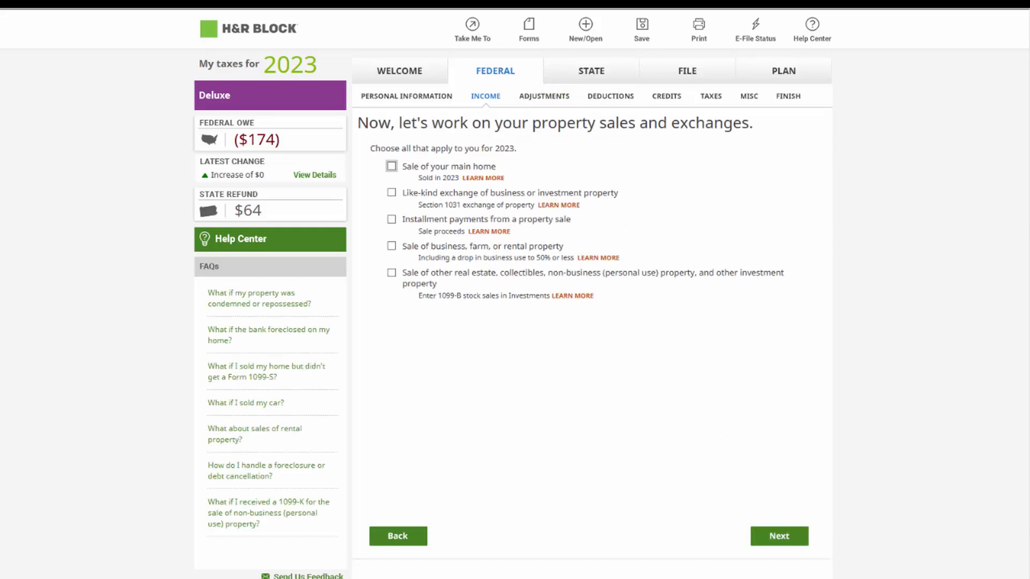
# Return to the taxable income summary with no property sales, other income or additional income selected
pyautogui.click(787, 538)
pyautogui.click(787, 540)
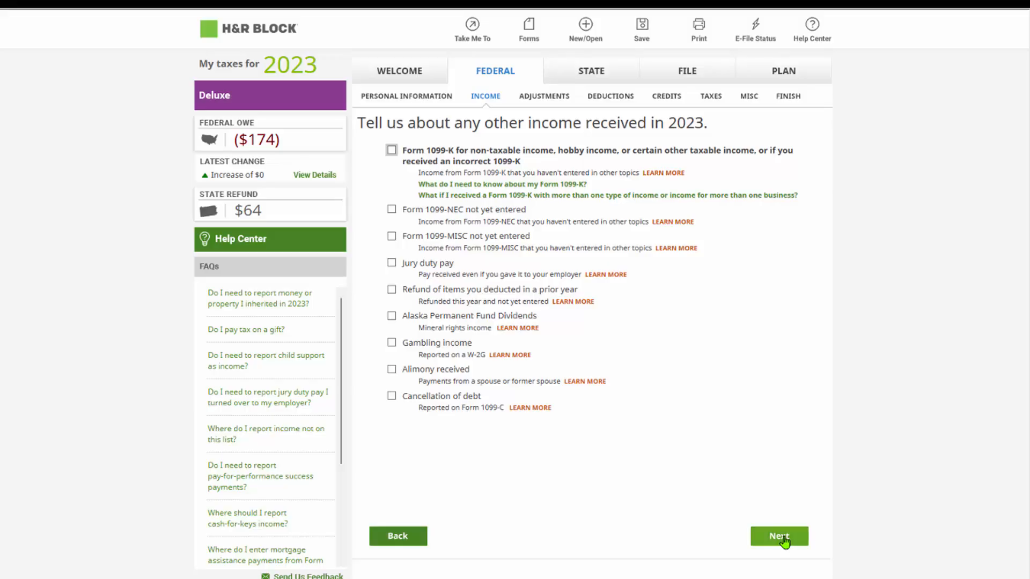
pyautogui.click(787, 539)
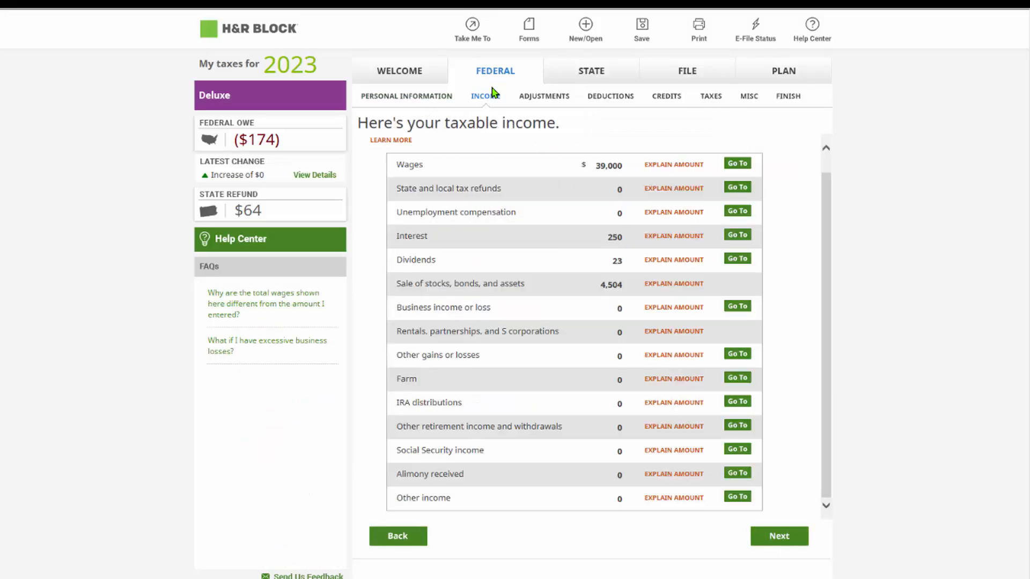
# View the personal information topics and open Wages (W-2) from the income topic list
pyautogui.click(399, 102)
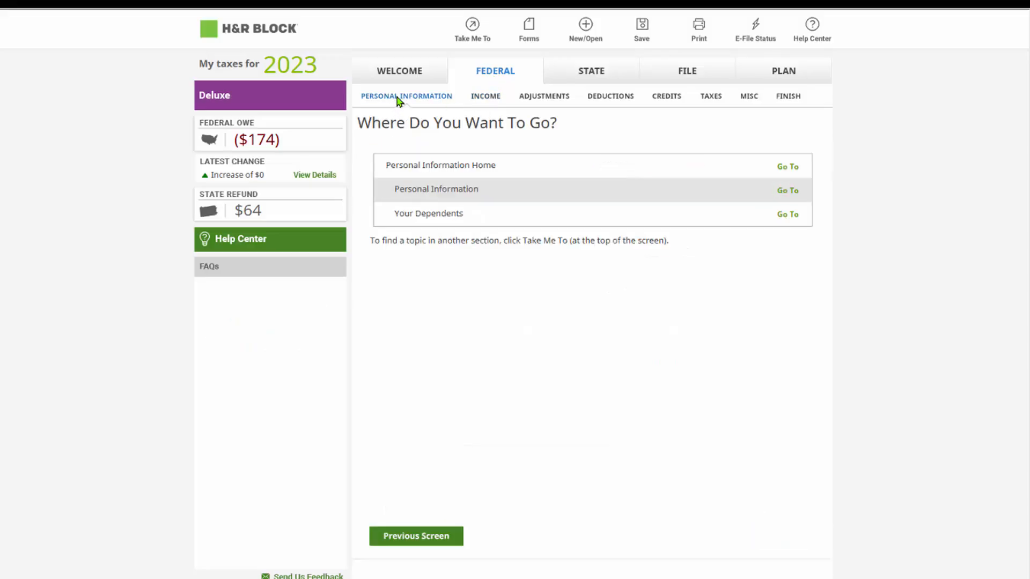
pyautogui.click(485, 100)
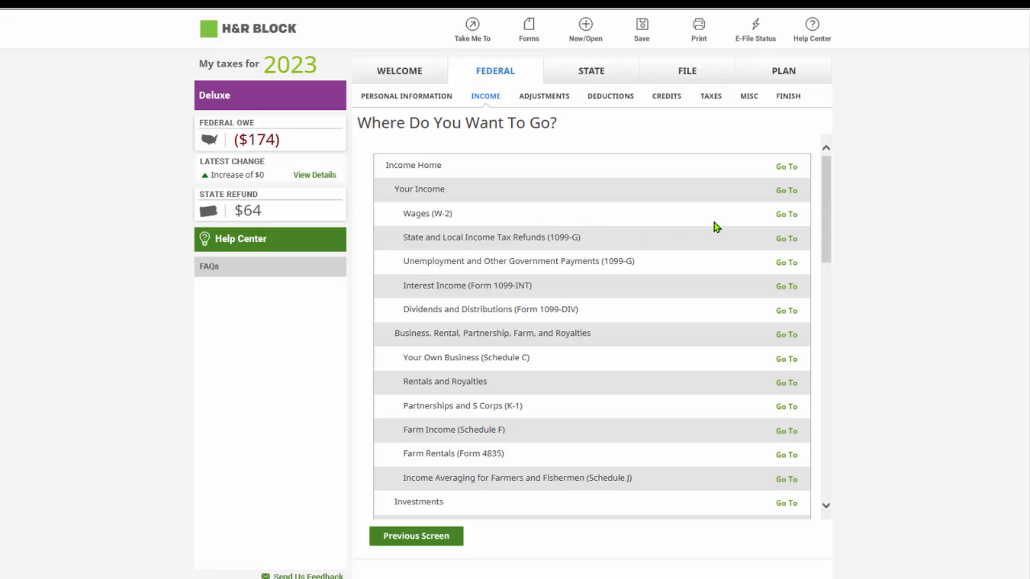
pyautogui.click(785, 216)
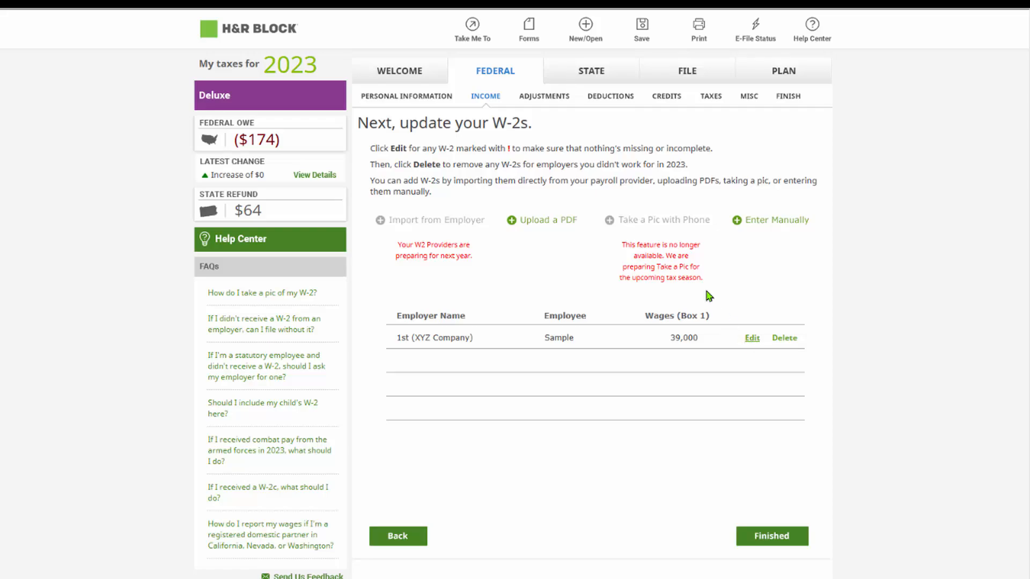
# Open Interest Income (Form 1099-INT) from the income topics, and return to browse the rest of the topic list
pyautogui.click(492, 102)
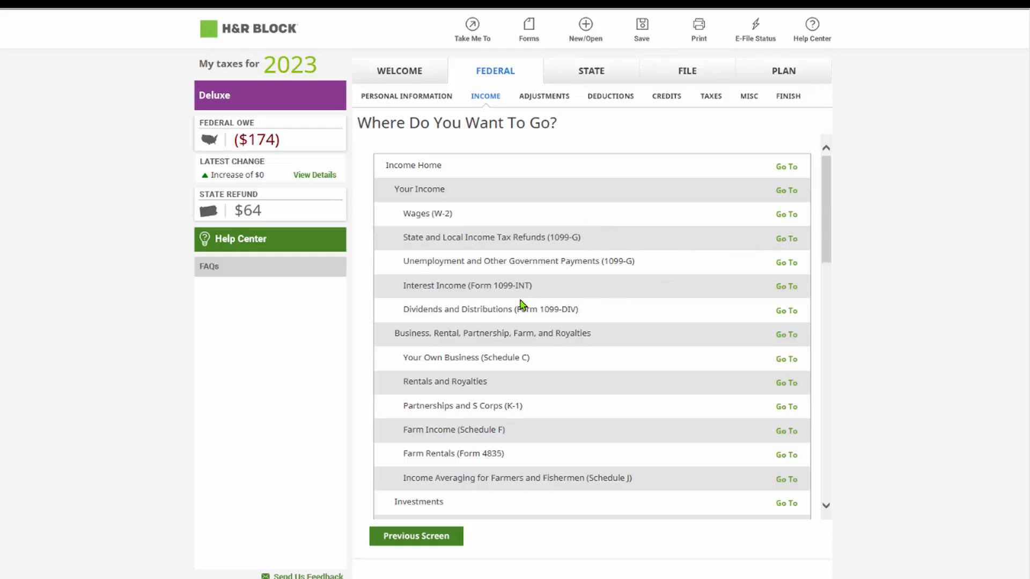
pyautogui.click(786, 286)
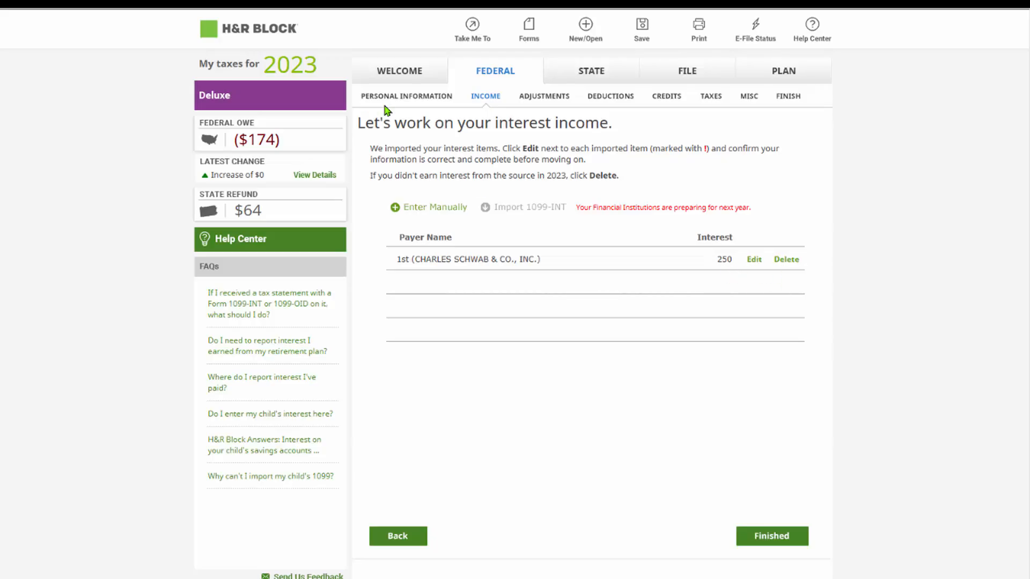
pyautogui.click(486, 98)
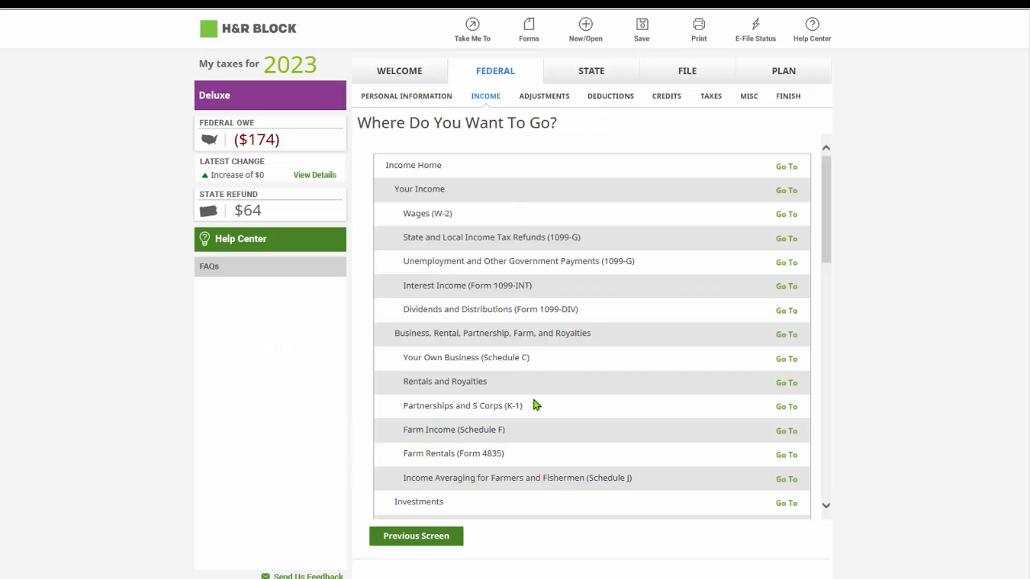
pyautogui.moveTo(824, 231); pyautogui.dragTo(810, 198)
# Open IRA Contributions from the adjustments topics and read the contribution limits and tax benefits
pyautogui.click(541, 100)
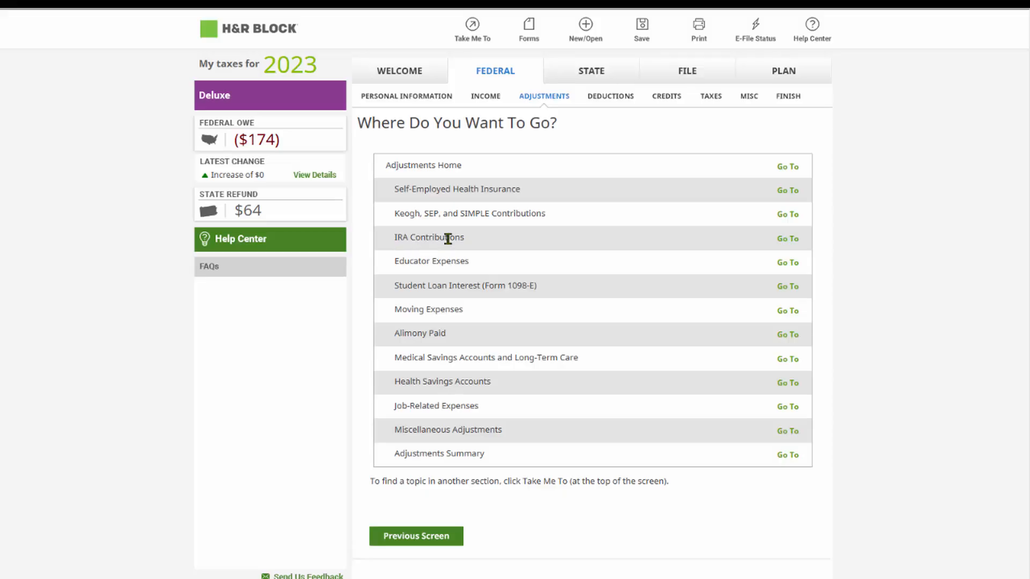
pyautogui.click(788, 238)
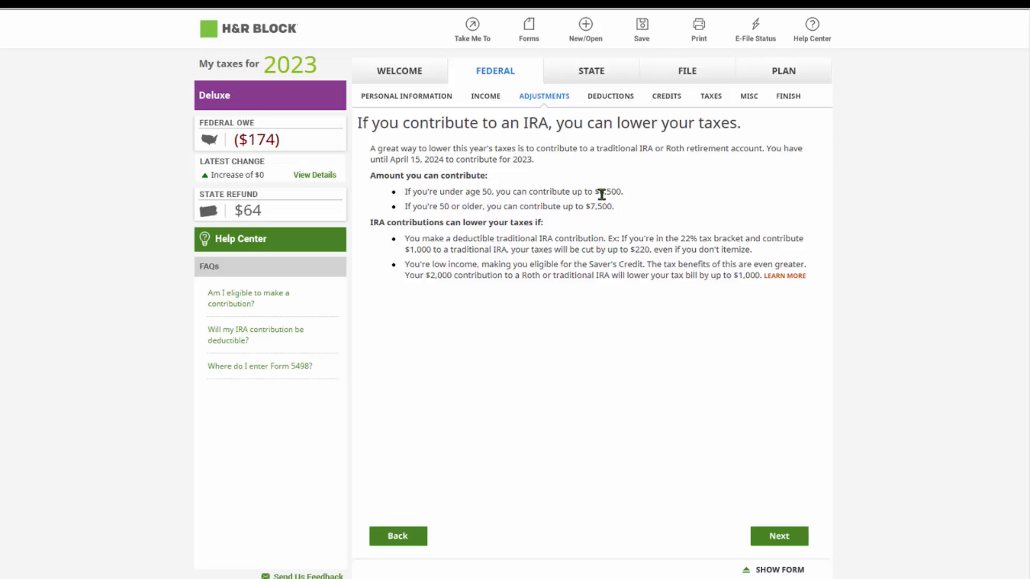
# Highlight the under-50 IRA contribution limit and answer Yes to contributing to a traditional or Roth IRA for 2023
pyautogui.moveTo(599, 192); pyautogui.dragTo(624, 192)
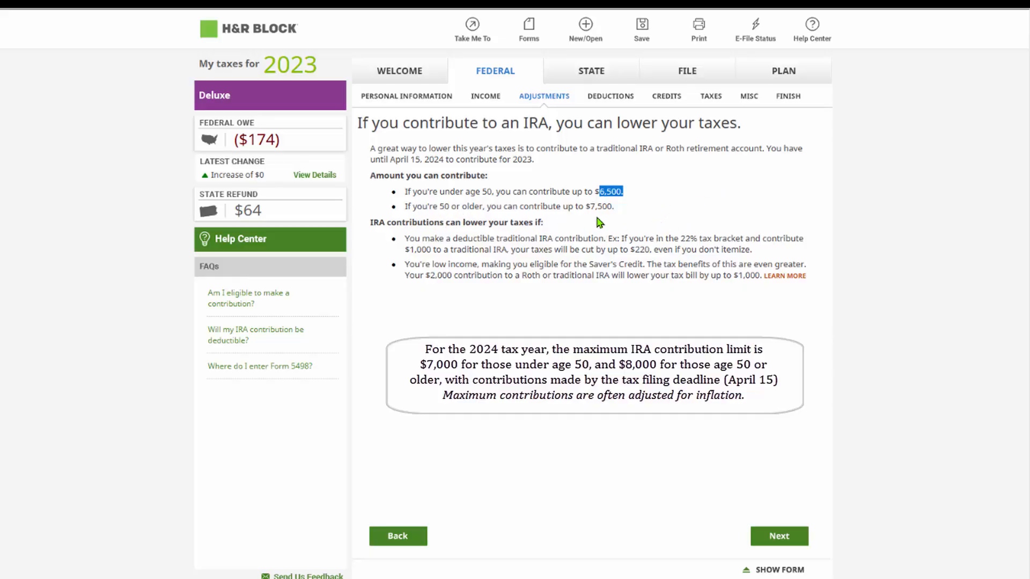
pyautogui.click(654, 214)
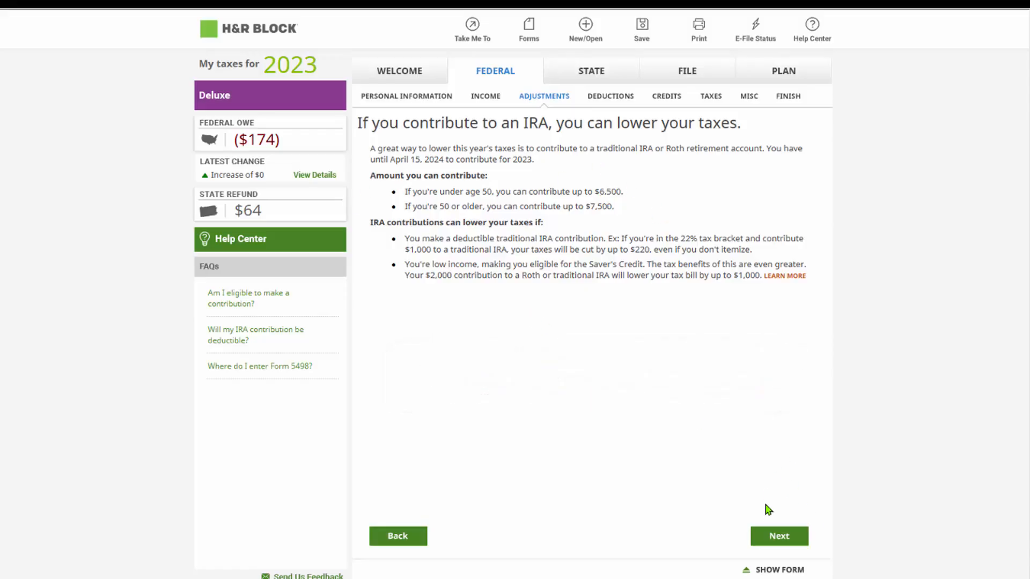
pyautogui.click(782, 533)
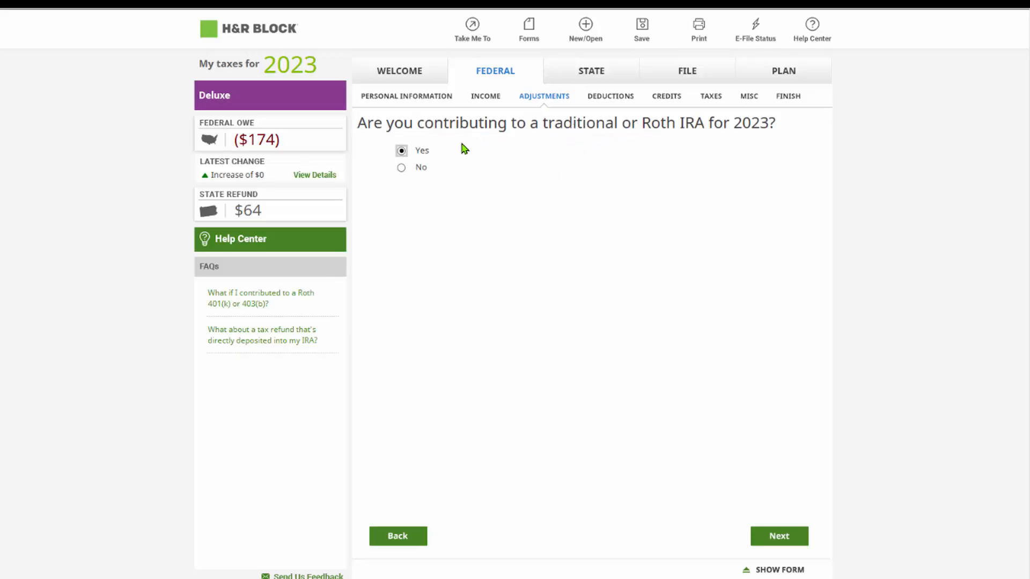
pyautogui.click(783, 536)
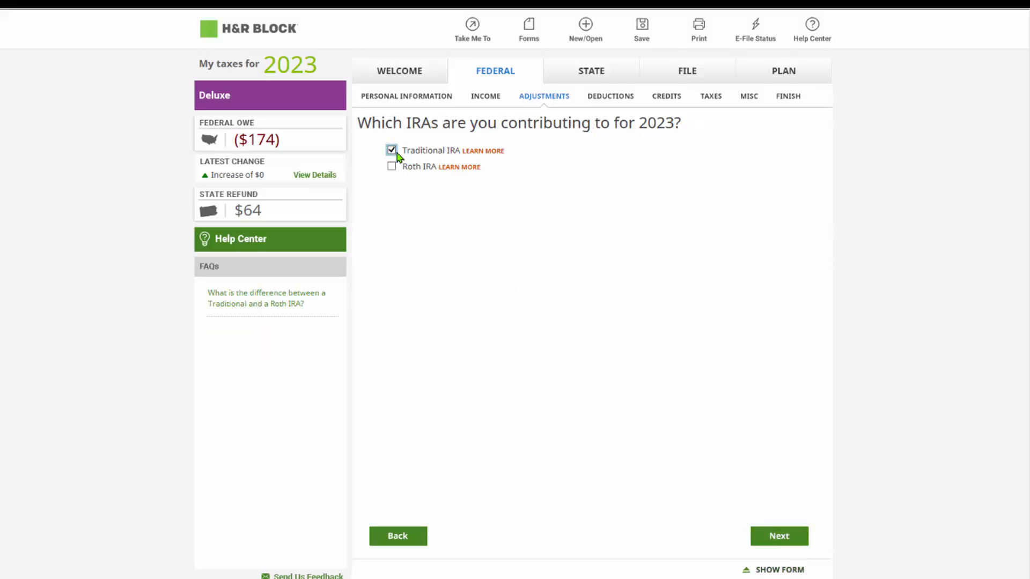
# Read the Traditional IRA and Roth IRA explanations, and continue with only Traditional IRA selected
pyautogui.click(485, 151)
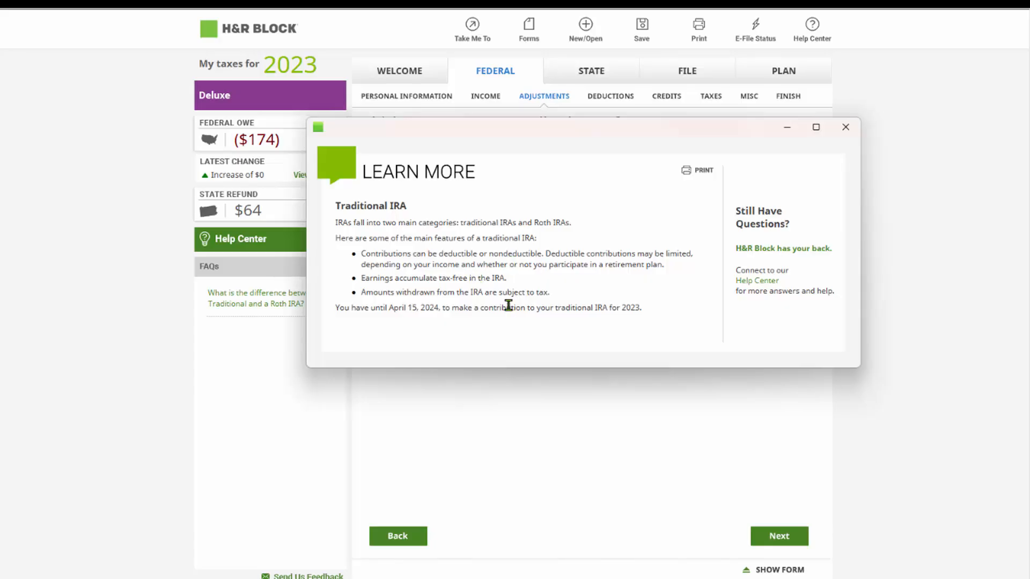
pyautogui.click(845, 128)
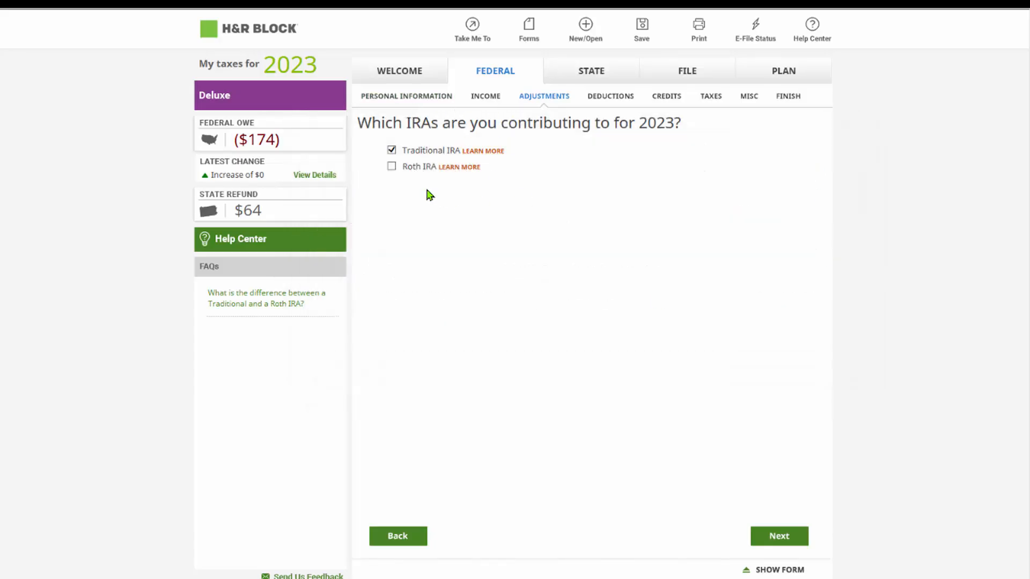
pyautogui.click(462, 168)
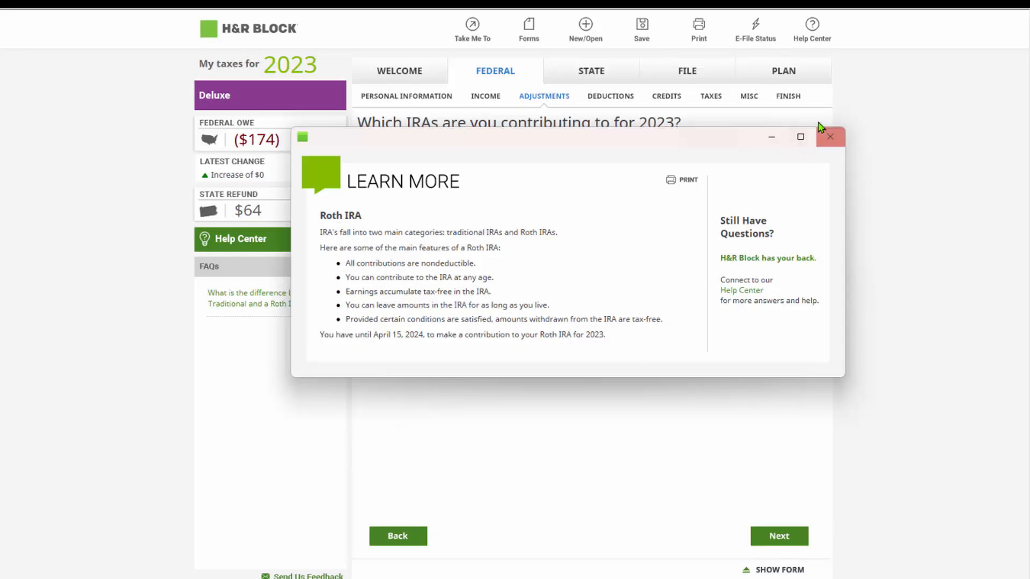
pyautogui.click(831, 137)
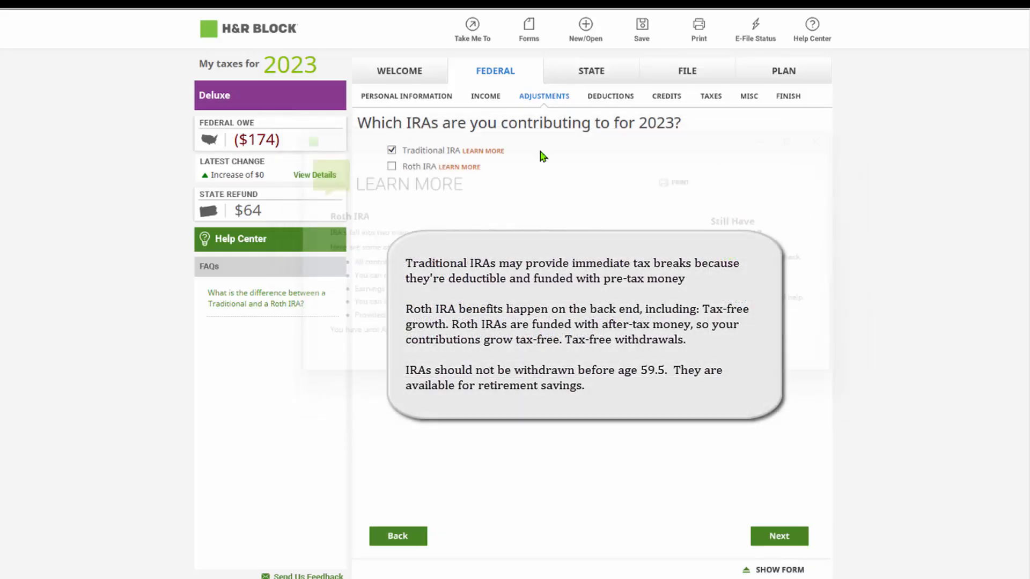
pyautogui.click(784, 535)
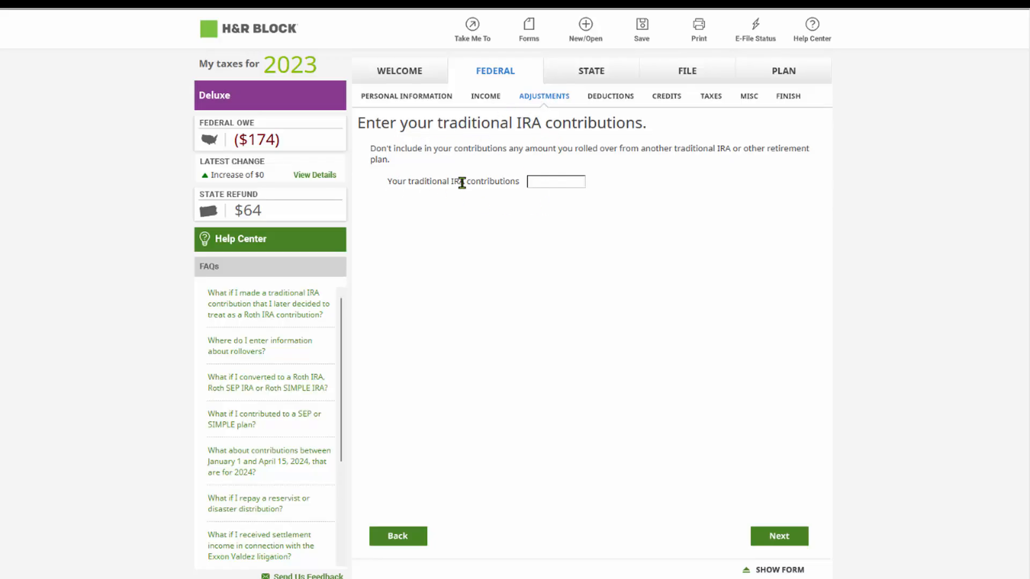
# Enter 2,000 as the traditional IRA contributions and continue to the recharacterization question
pyautogui.click(544, 182)
pyautogui.click(566, 217)
pyautogui.click(569, 185)
pyautogui.click(579, 183)
pyautogui.click(596, 230)
pyautogui.click(777, 536)
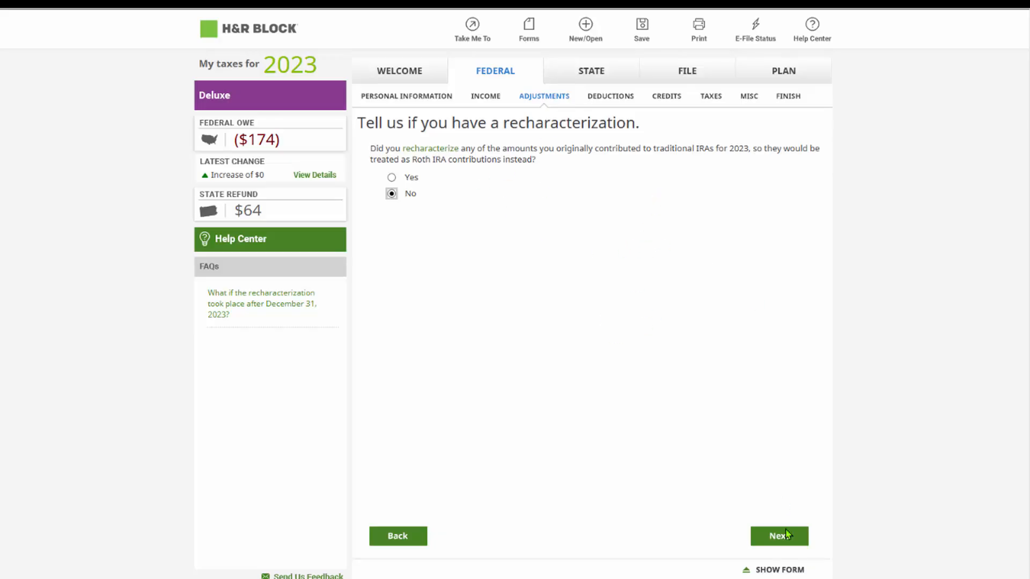
# Answer No to the recharacterization and prior-year excess contribution questions, and continue past the IRA contribution results
pyautogui.click(771, 536)
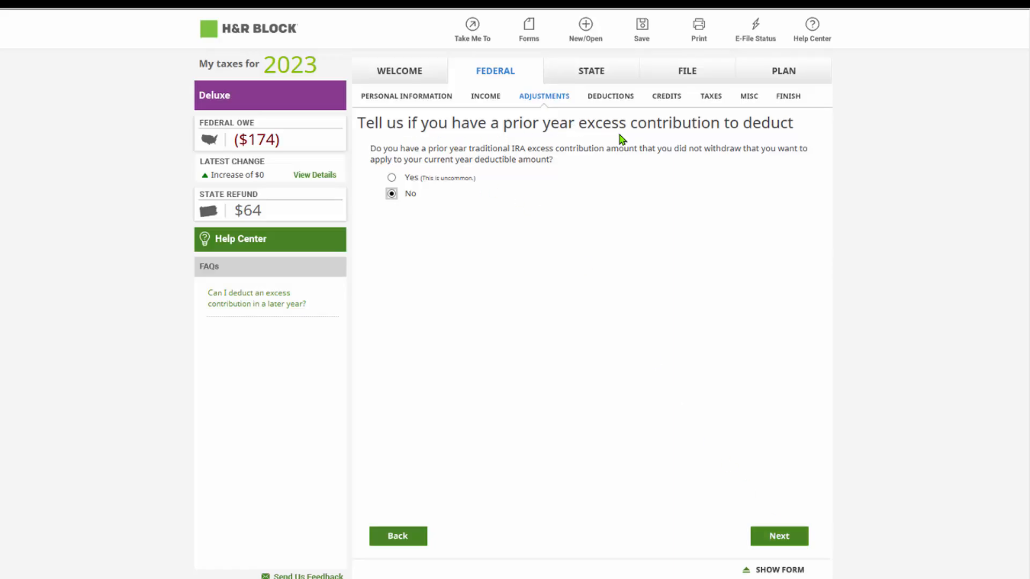
pyautogui.click(782, 538)
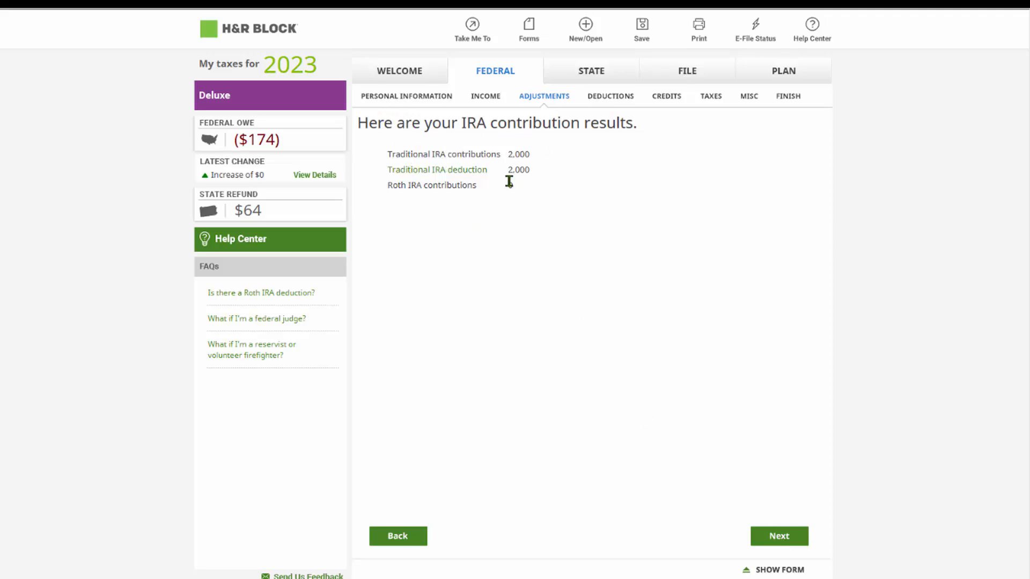
pyautogui.click(780, 540)
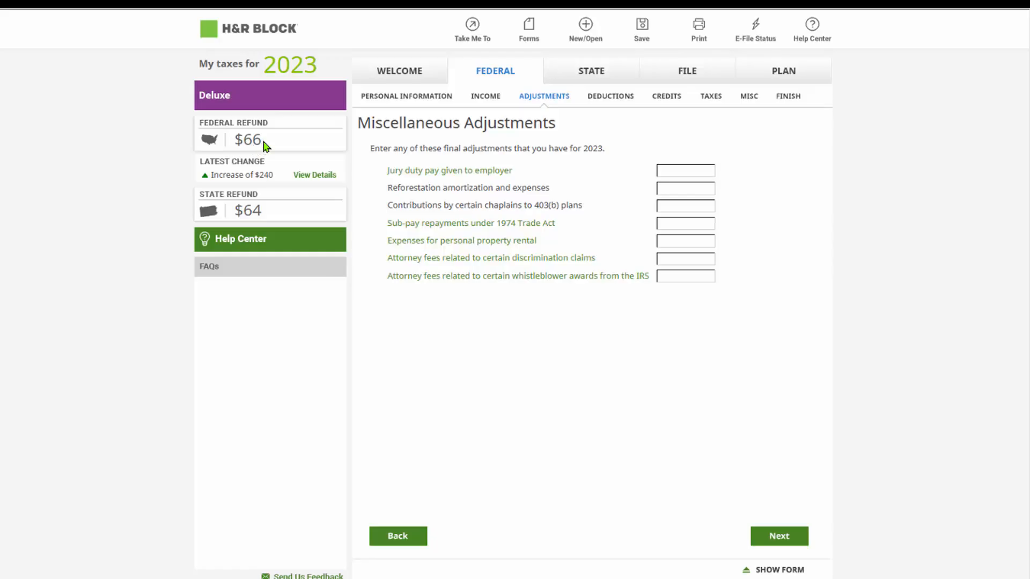
# Leave all Miscellaneous Adjustments blank and continue through the adjustments summary to the itemized deductions introduction
pyautogui.moveTo(264, 146)
pyautogui.click(774, 536)
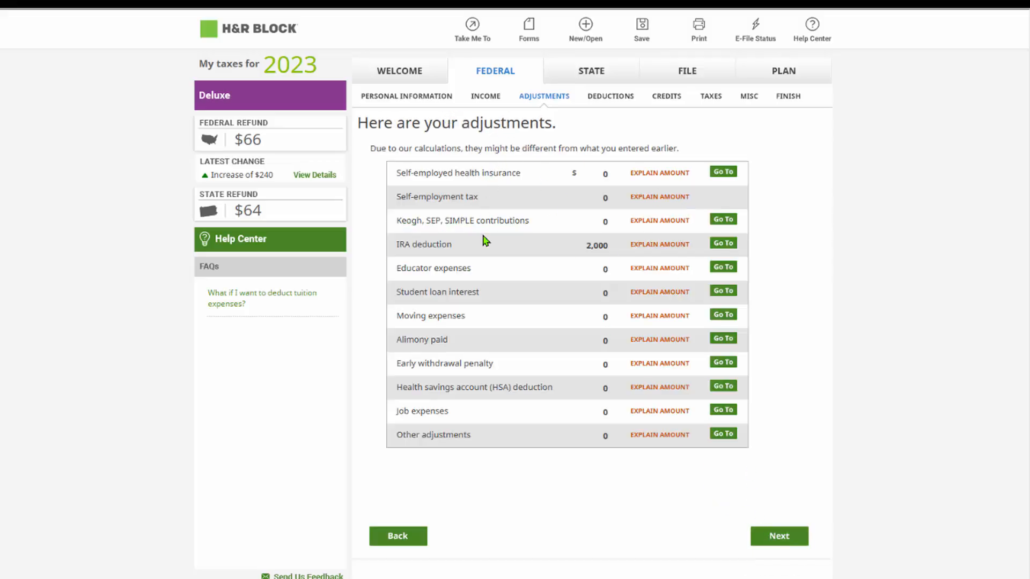
pyautogui.click(778, 539)
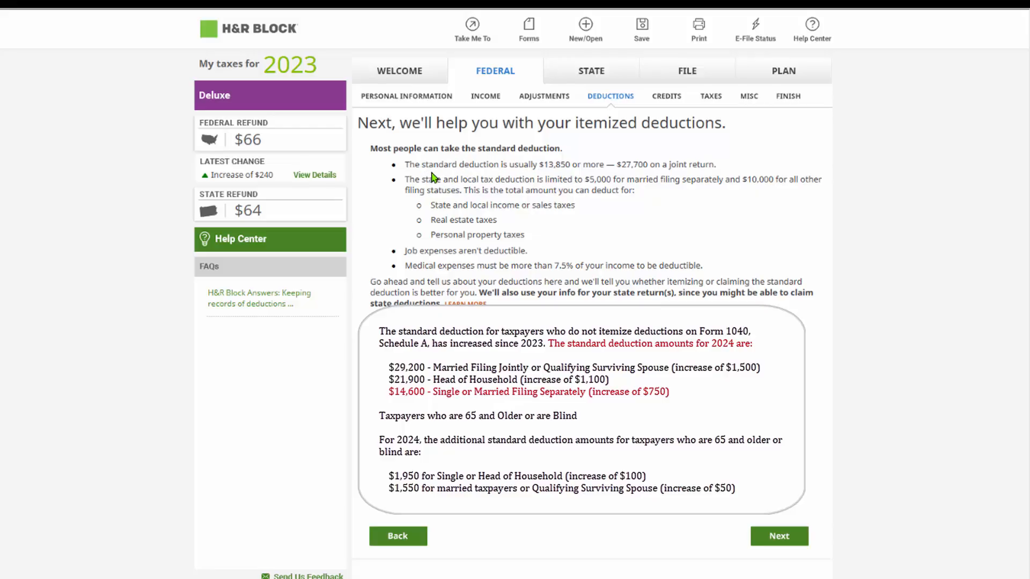
# Highlight the usual standard deduction amount in the introduction and continue to the list of 2023 deductions
pyautogui.moveTo(421, 165); pyautogui.dragTo(582, 165)
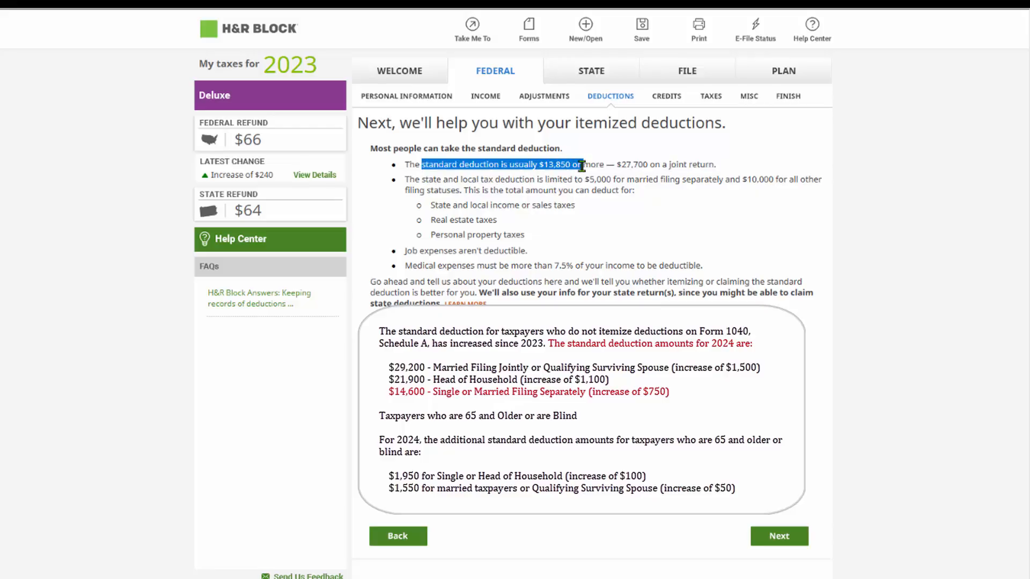
pyautogui.click(627, 249)
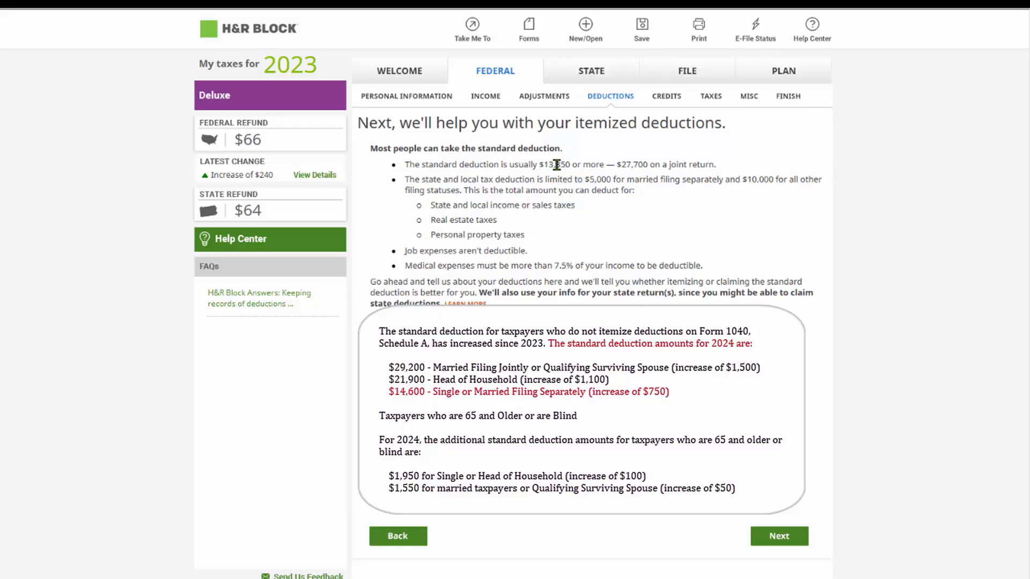
pyautogui.moveTo(544, 164); pyautogui.dragTo(584, 164)
pyautogui.click(664, 216)
pyautogui.click(783, 536)
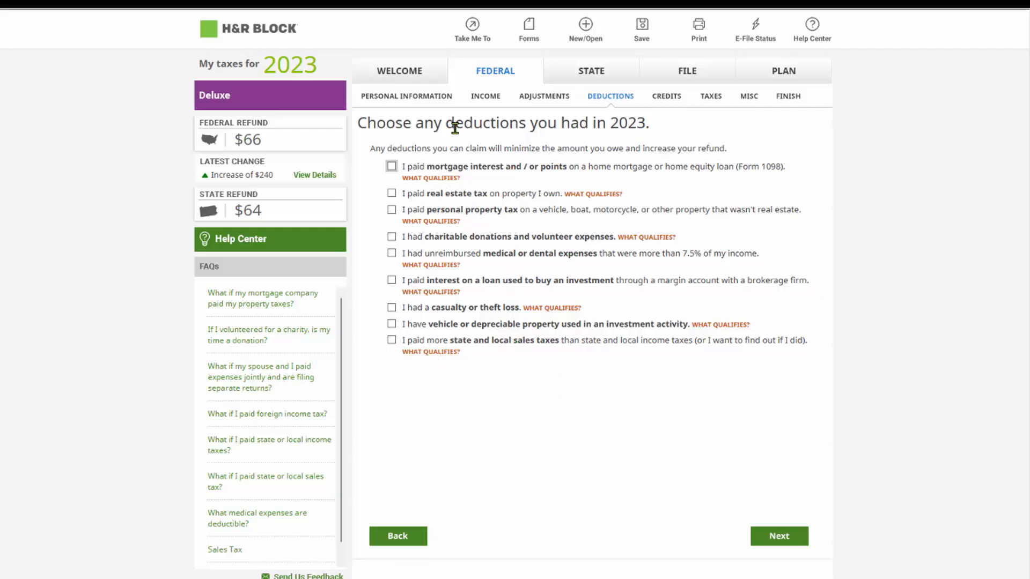
# Select no deductions, answer No to charitable donations, and leave the Additional and Other Deductions blank
pyautogui.click(777, 535)
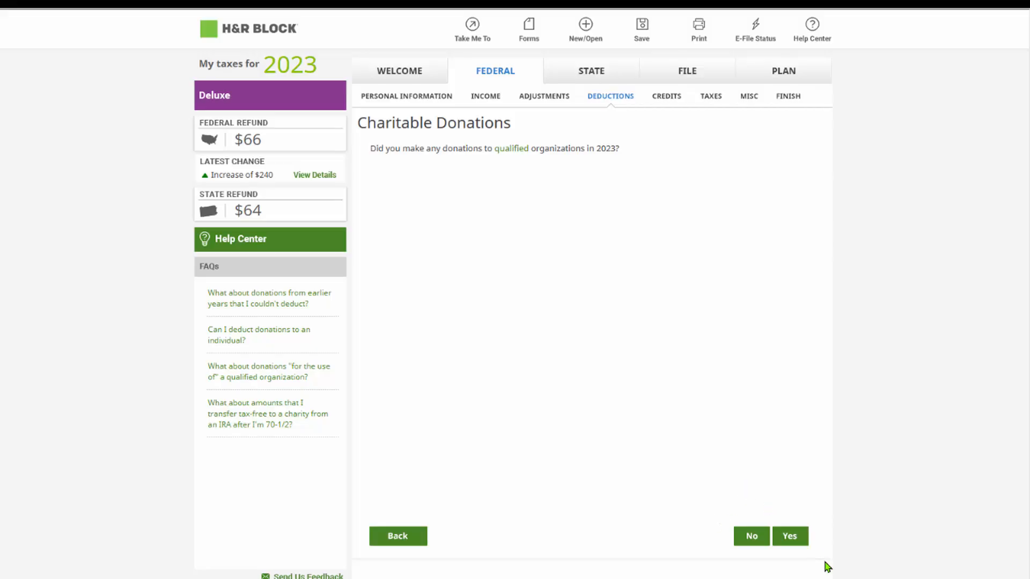
pyautogui.click(751, 535)
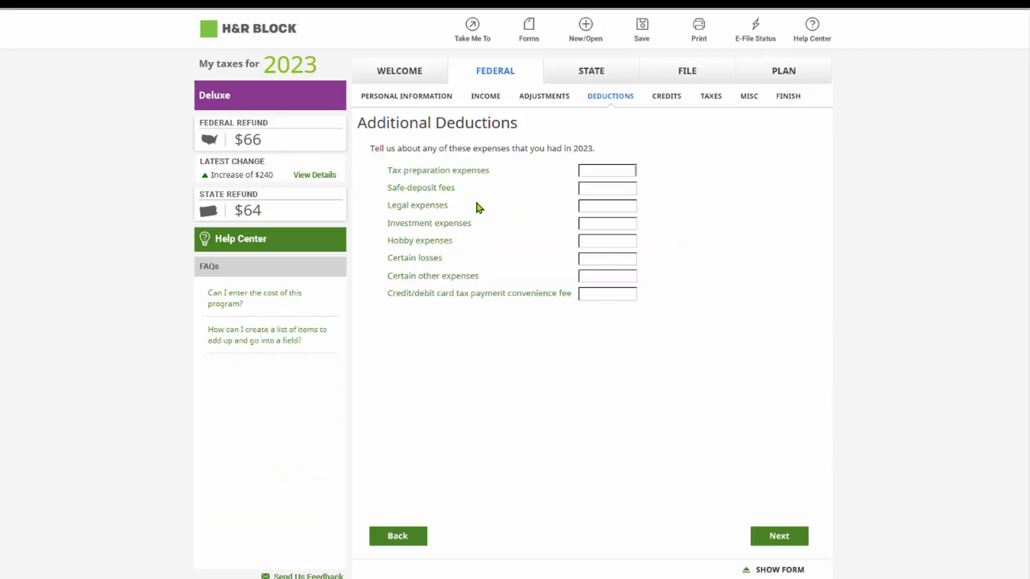
pyautogui.click(777, 535)
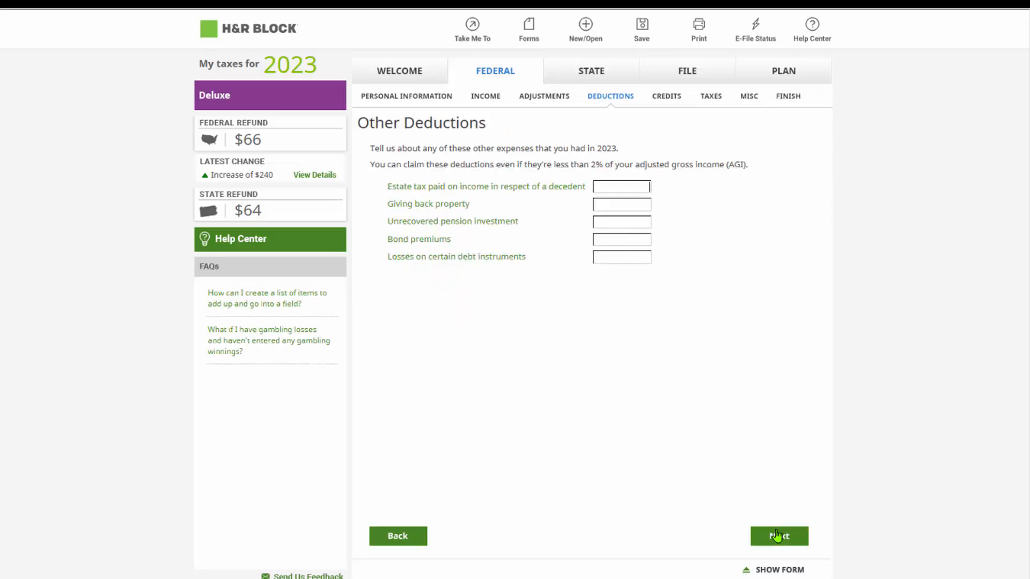
pyautogui.click(769, 539)
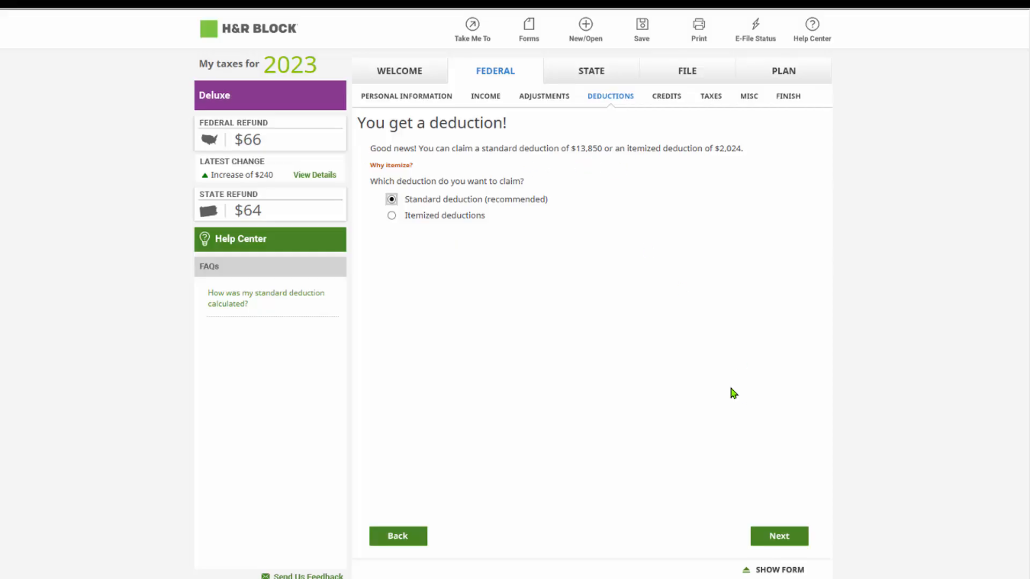
# Claim the recommended standard deduction, revisiting the choice once, and continue past the bunching advice to the credits introduction
pyautogui.click(773, 537)
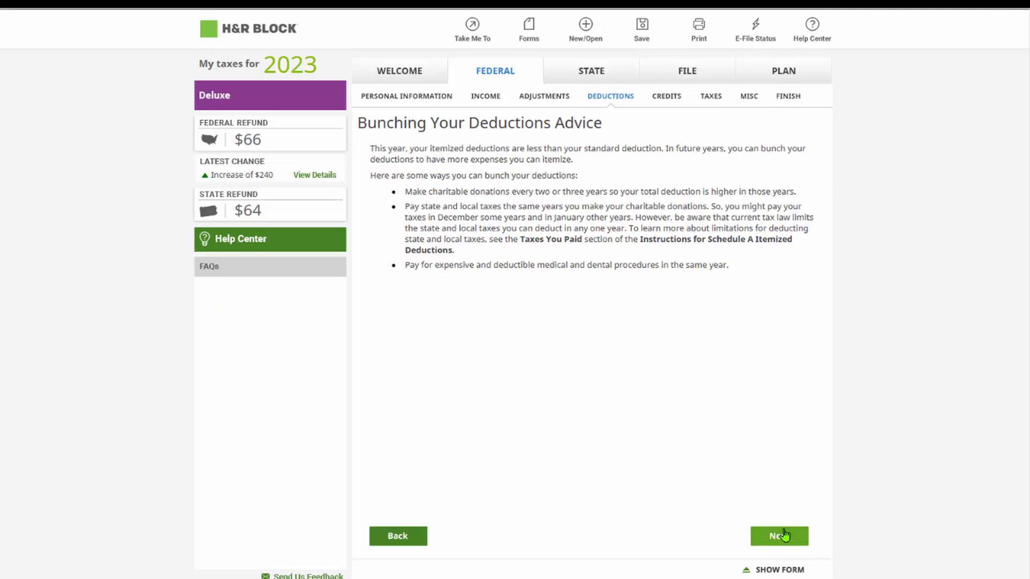
pyautogui.click(793, 539)
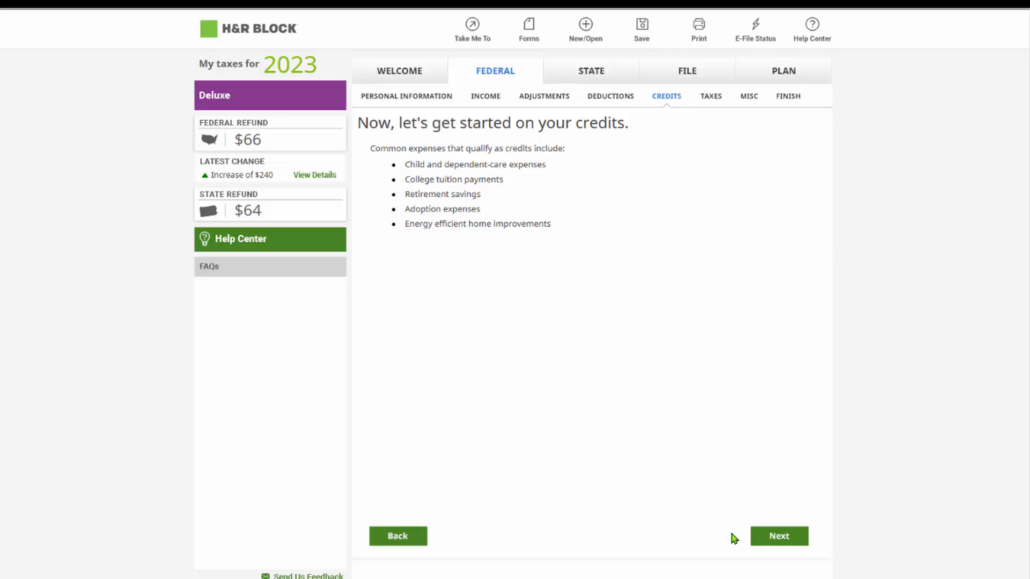
pyautogui.click(398, 536)
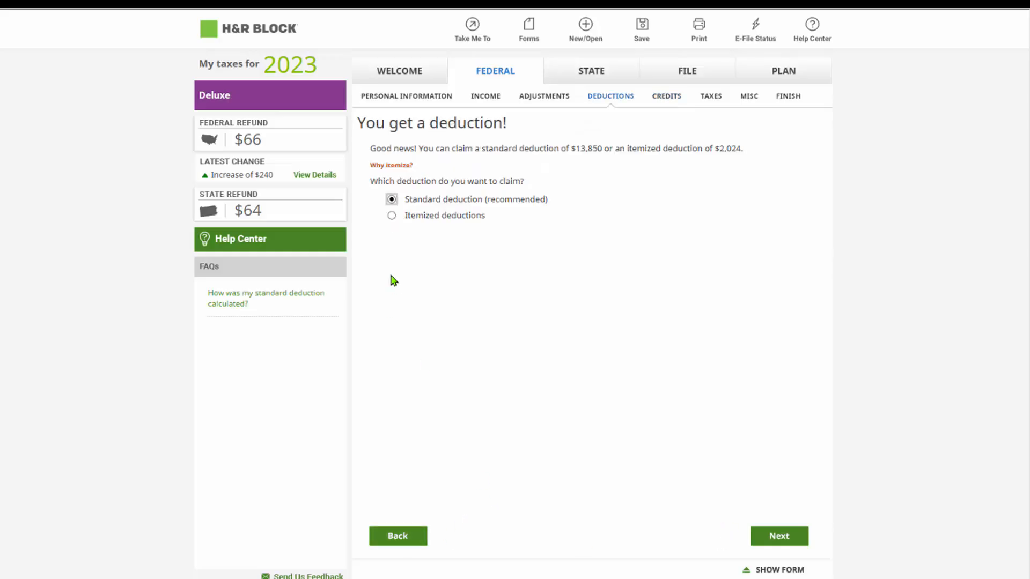
pyautogui.click(775, 537)
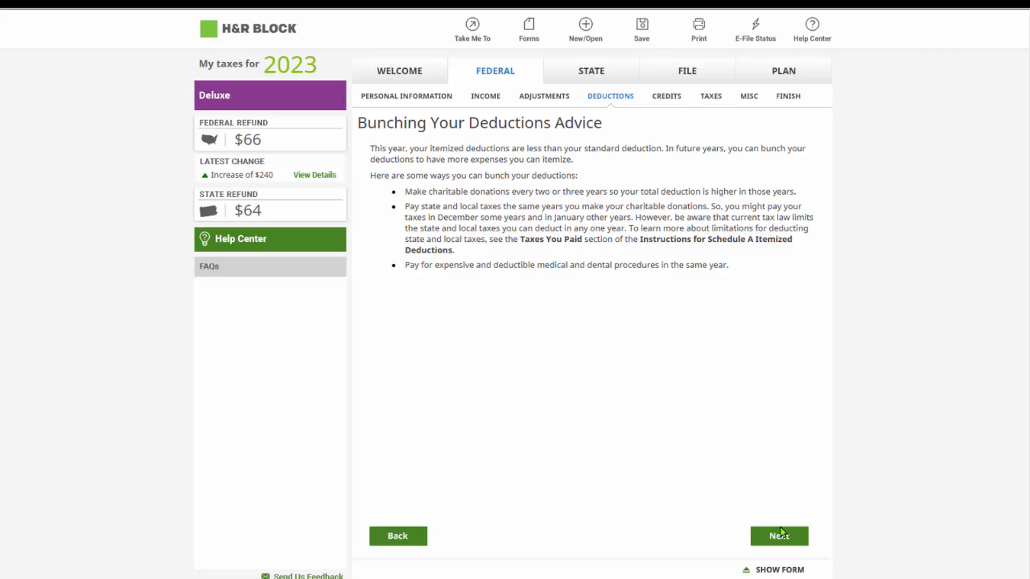
pyautogui.click(780, 533)
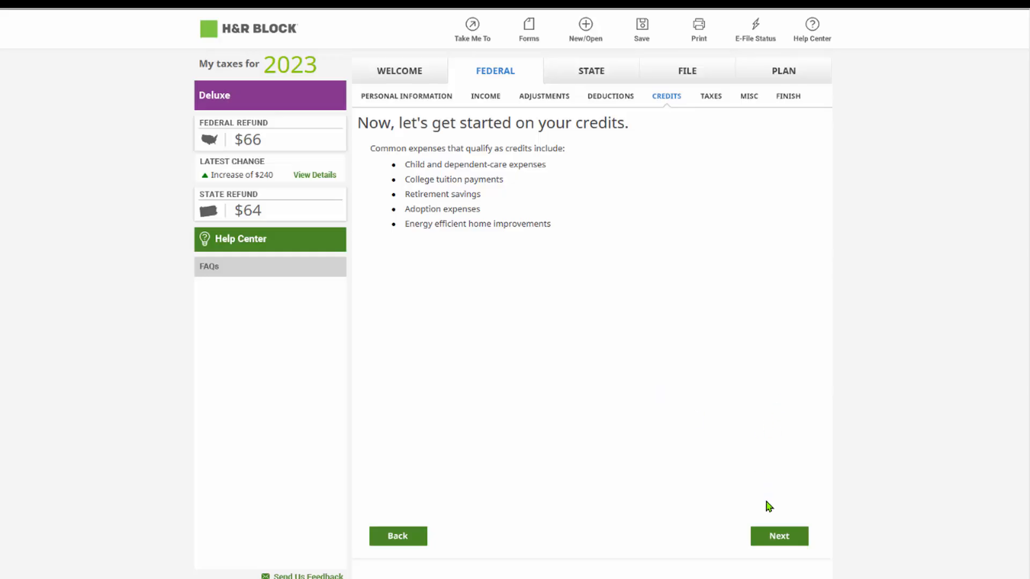
# Leave all child care, tuition and miscellaneous credits unselected, and continue past the Earned Income Credit page to the credits summary
pyautogui.click(779, 536)
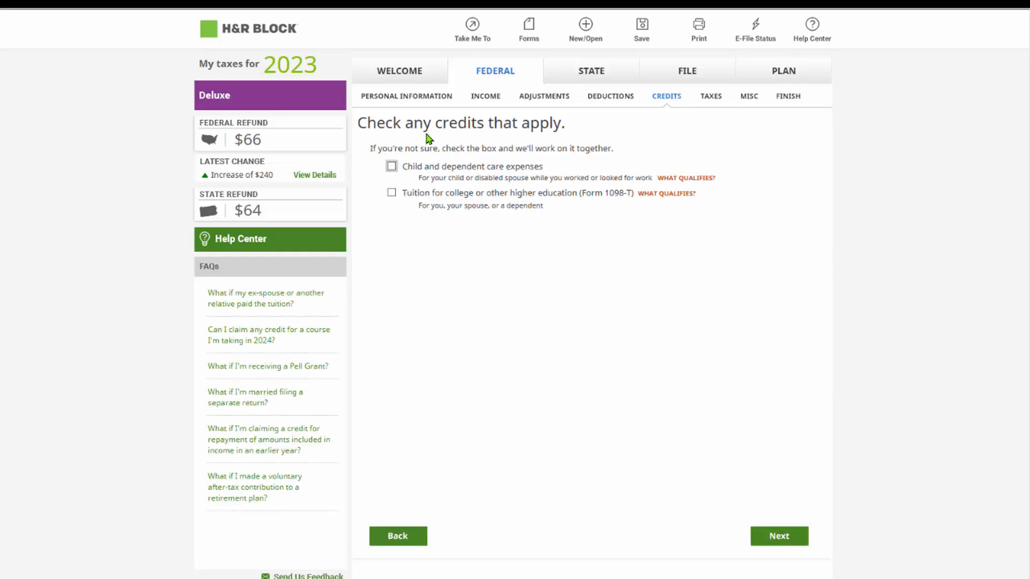
pyautogui.click(774, 536)
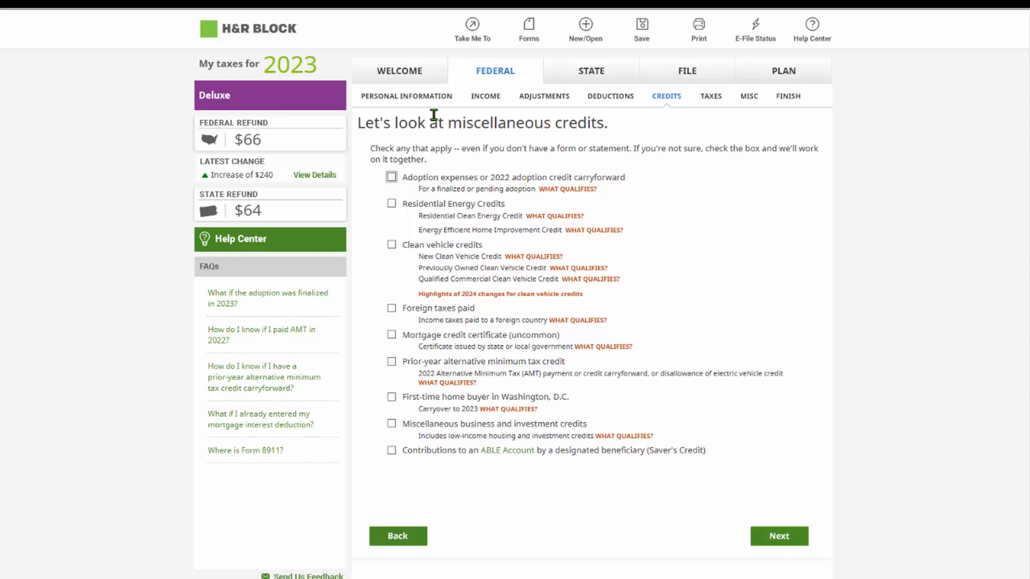
pyautogui.click(411, 536)
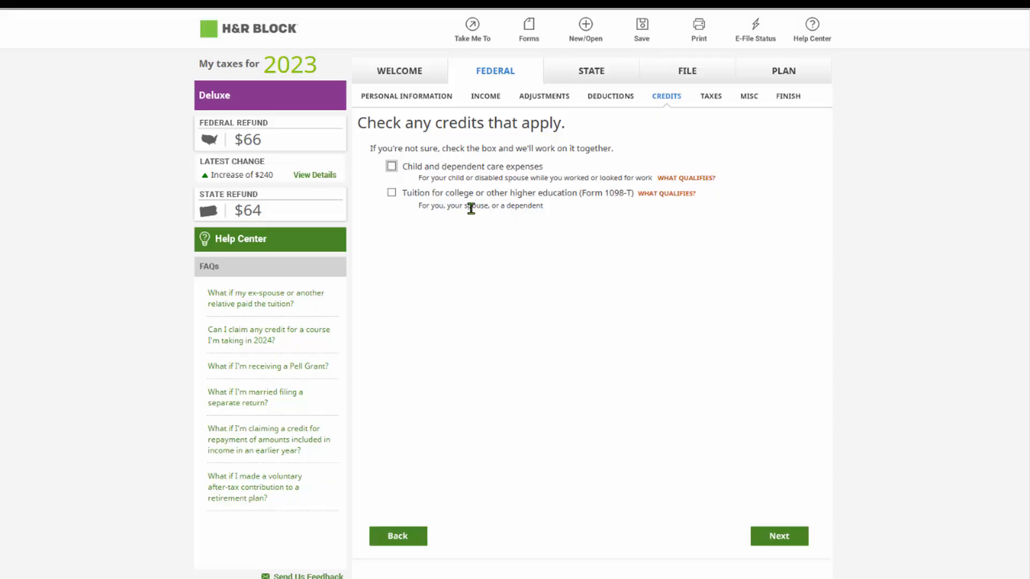
pyautogui.click(788, 531)
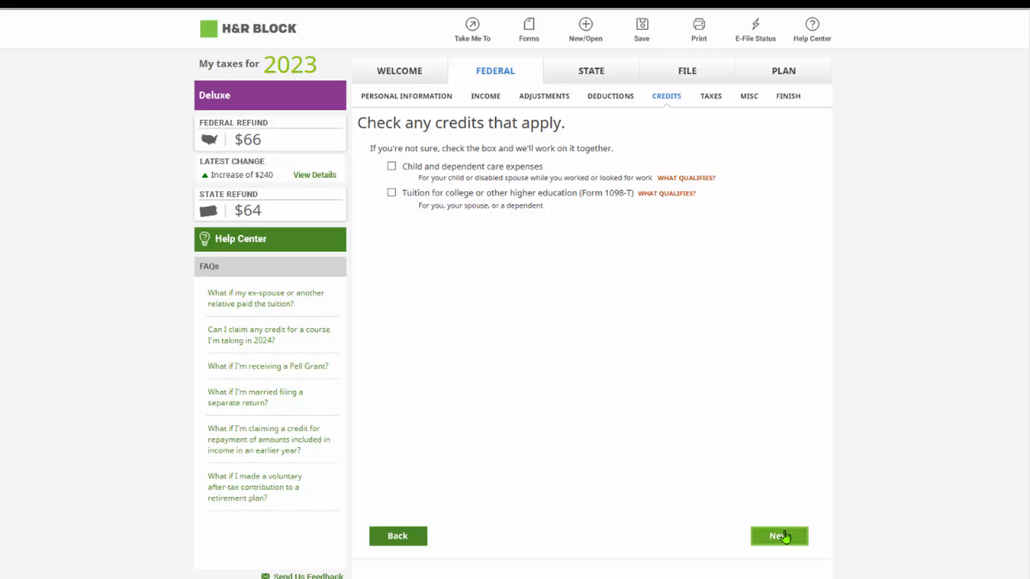
pyautogui.click(782, 537)
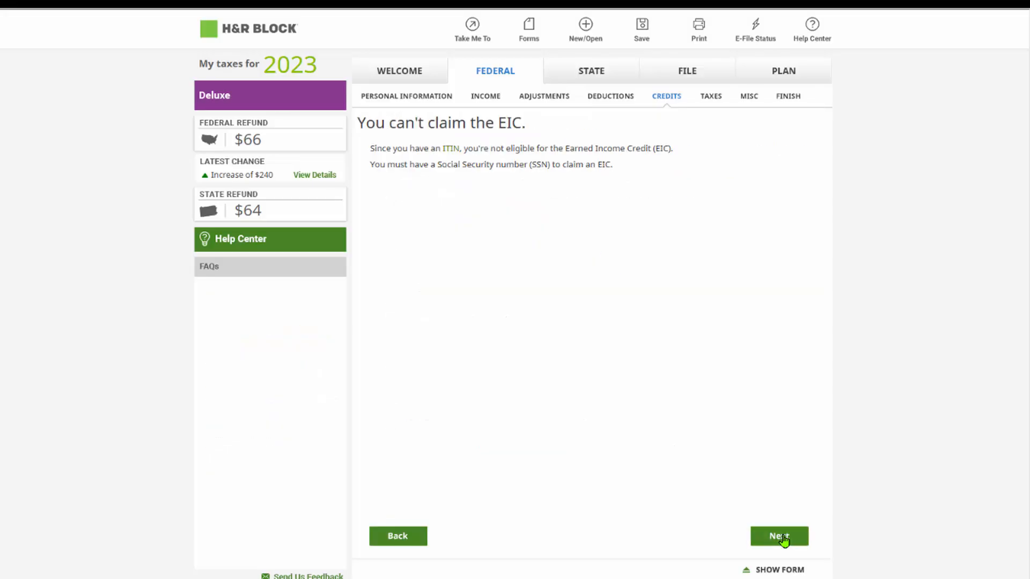
pyautogui.click(784, 538)
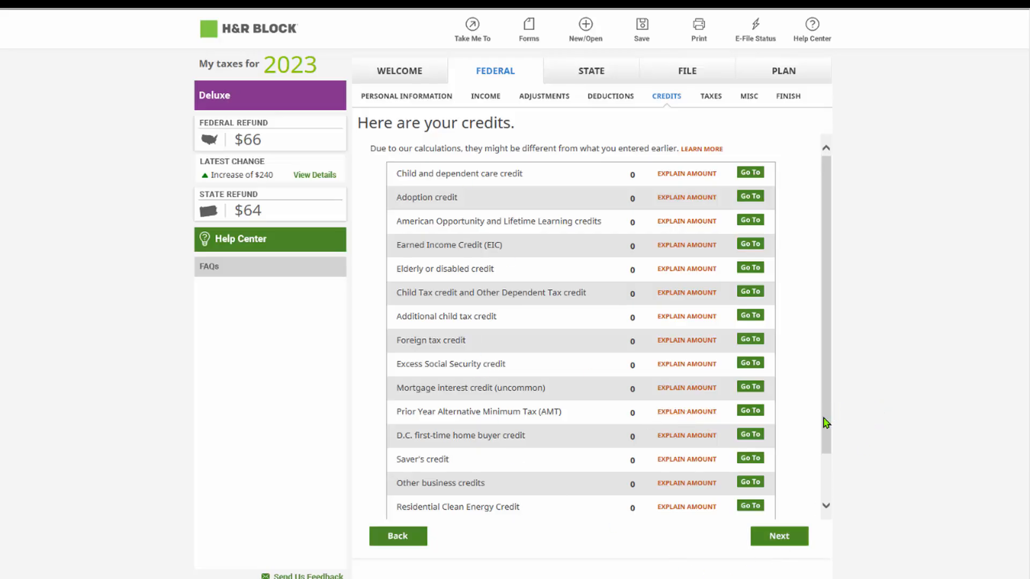
# Review the full credits summary and continue through the Taxes introduction to the health insurance coverage question
pyautogui.scroll(-1, 826, 466)
pyautogui.click(778, 536)
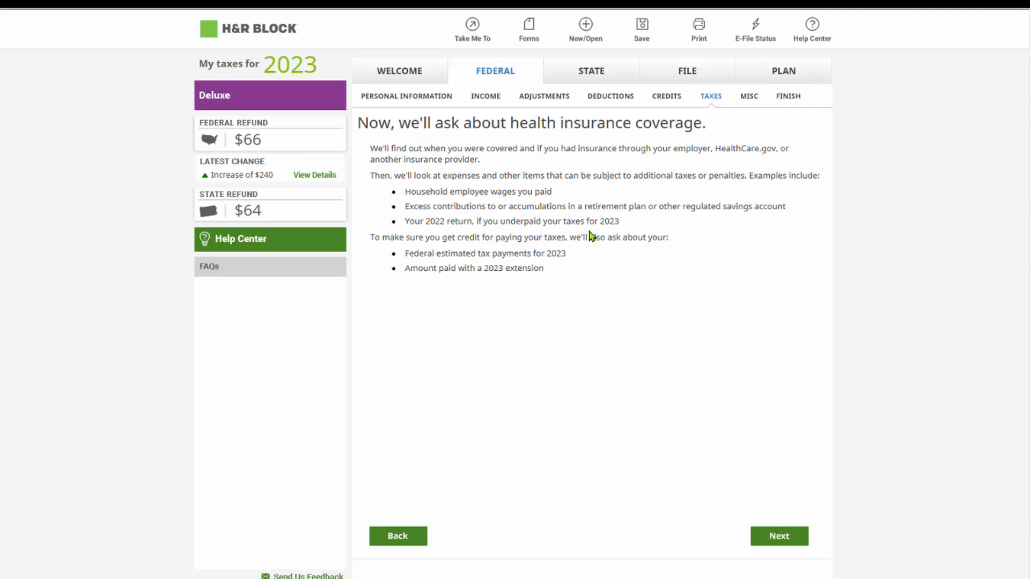
pyautogui.click(756, 537)
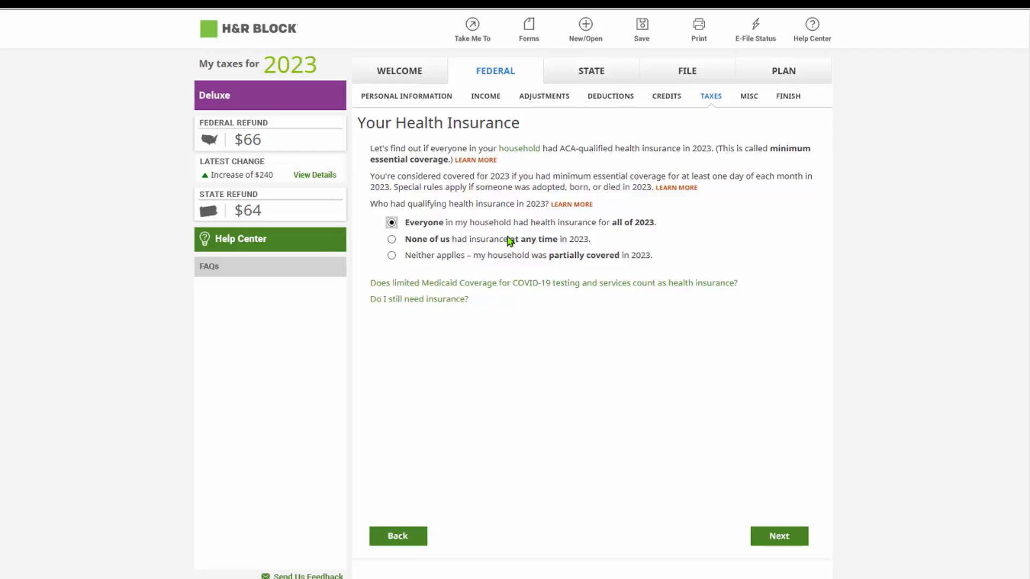
# Report that everyone in the household had health insurance for all of 2023 through an employer, completing the health insurance questions
pyautogui.click(781, 535)
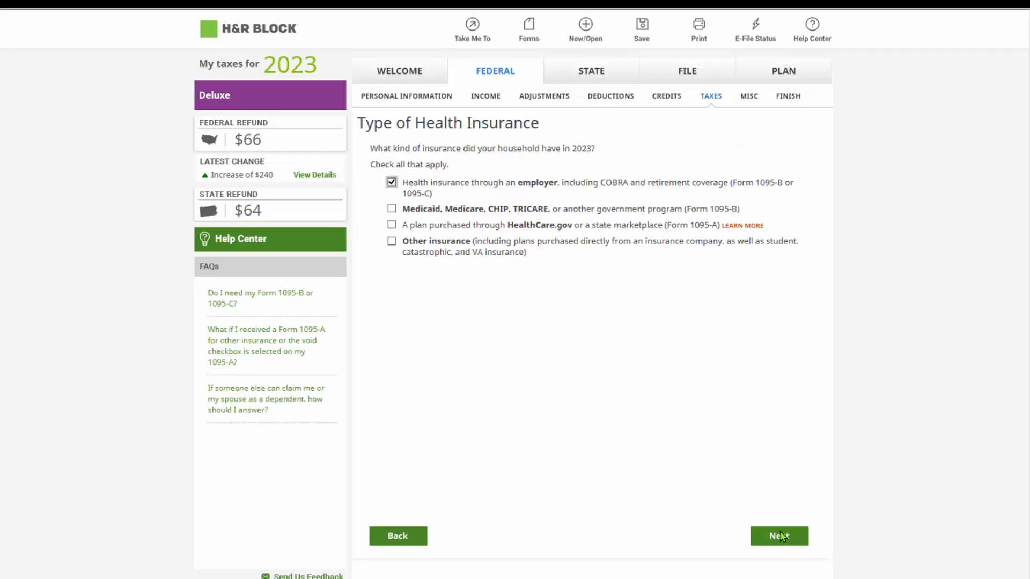
pyautogui.click(781, 540)
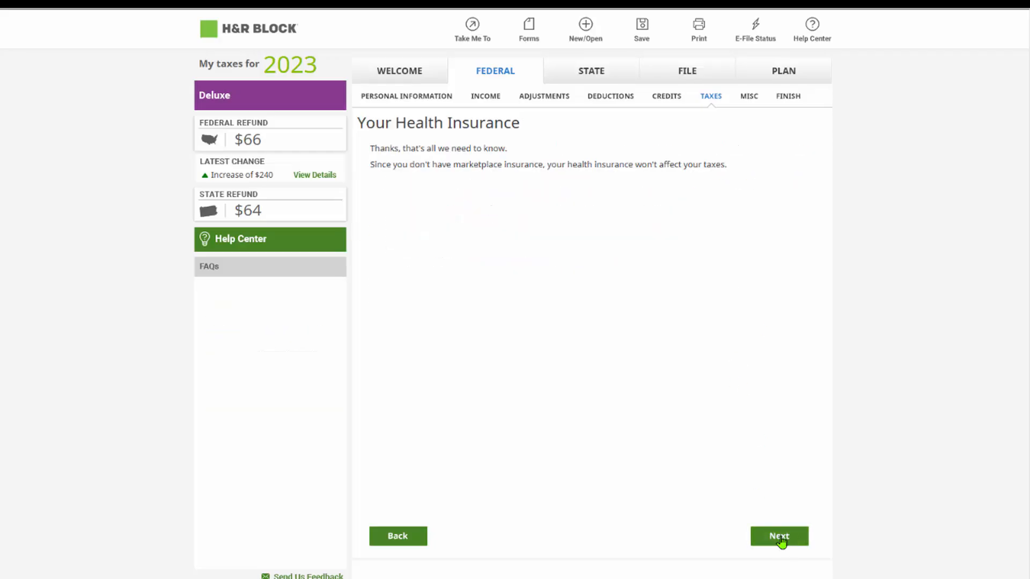
pyautogui.click(781, 541)
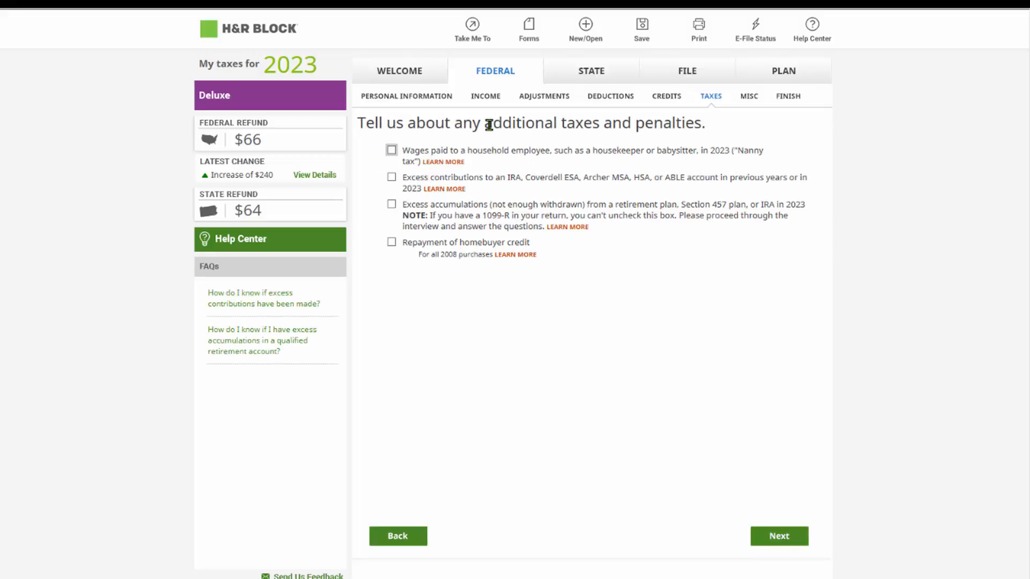
# Leave additional taxes unselected and the miscellaneous taxes and penalties blank, and answer No to Alternative Minimum Tax adjustments
pyautogui.click(788, 534)
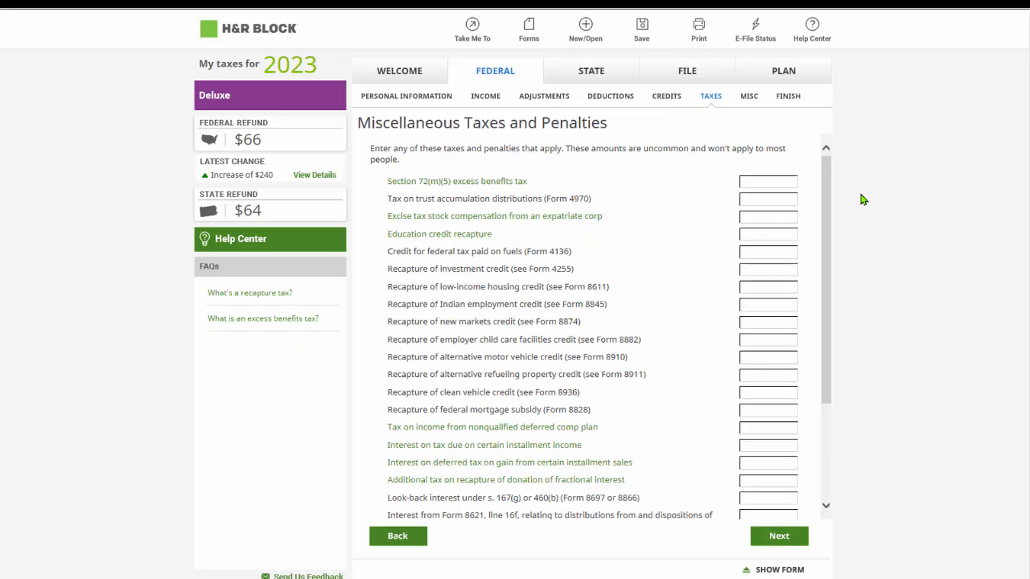
pyautogui.moveTo(827, 209); pyautogui.dragTo(822, 344)
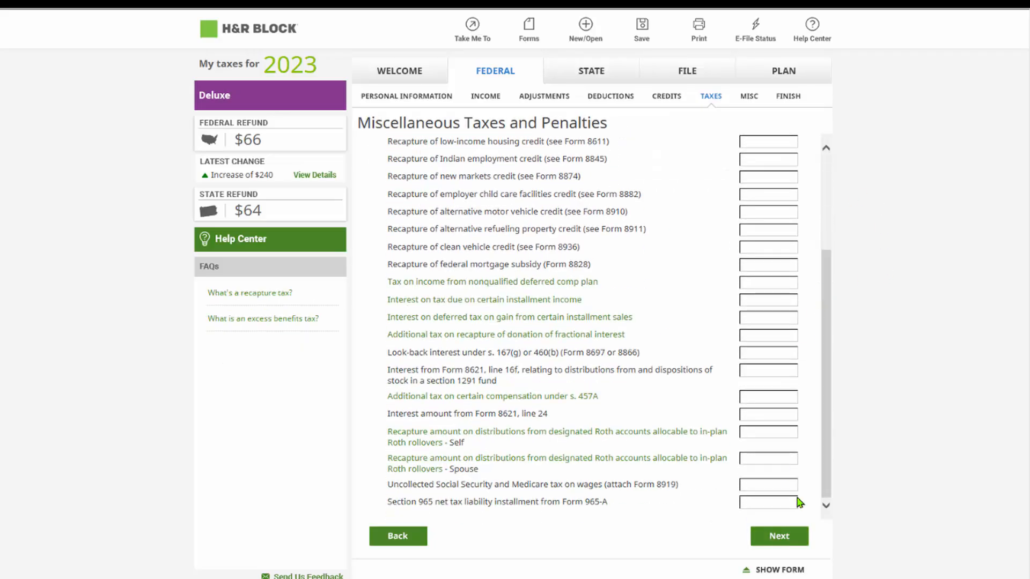
pyautogui.click(789, 537)
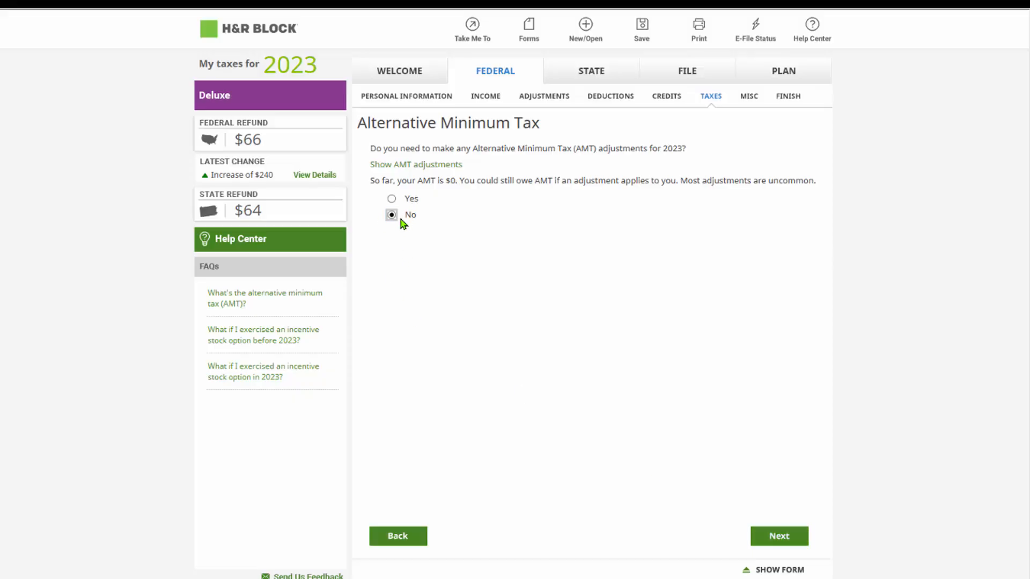
pyautogui.click(785, 535)
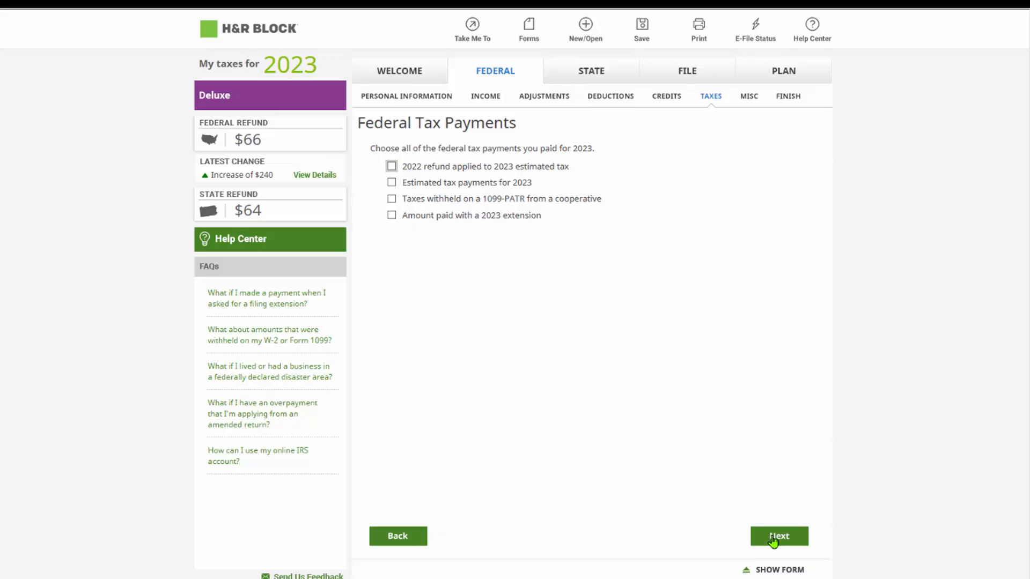
# Leave all federal tax payments and special situations unselected, continuing past the taxes and penalties summary to the federal Tax Summary
pyautogui.click(774, 538)
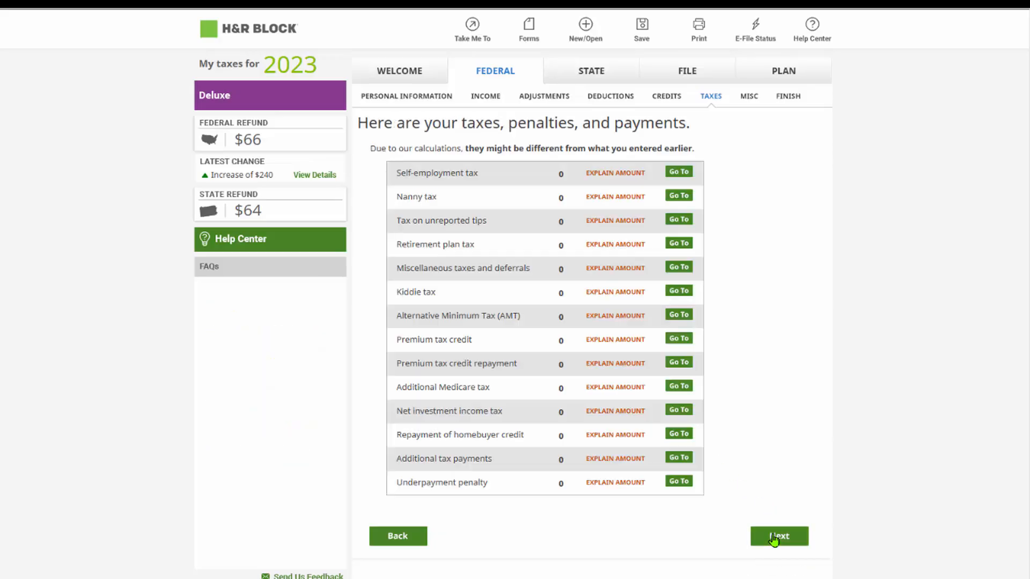
pyautogui.click(774, 538)
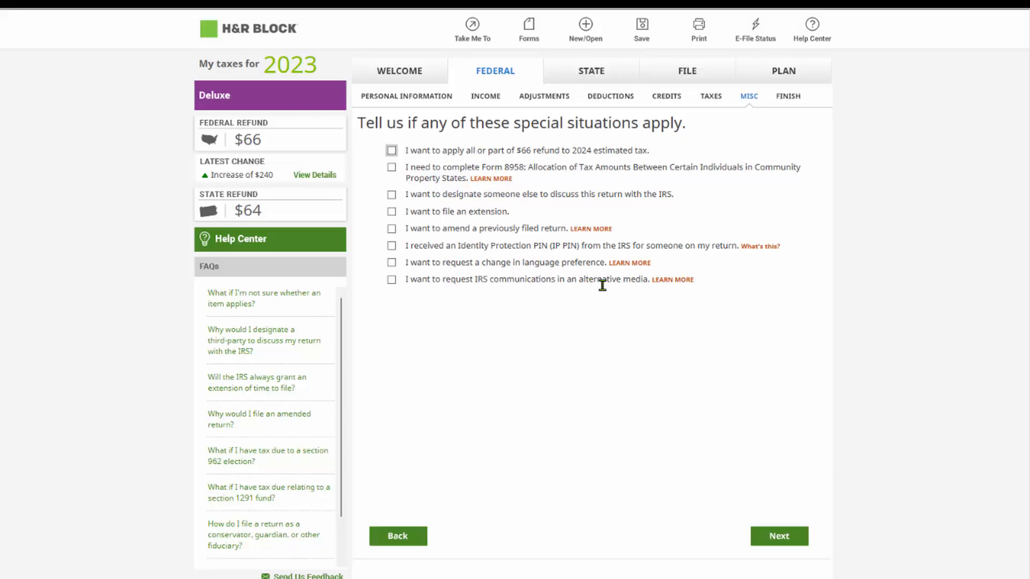
pyautogui.click(780, 535)
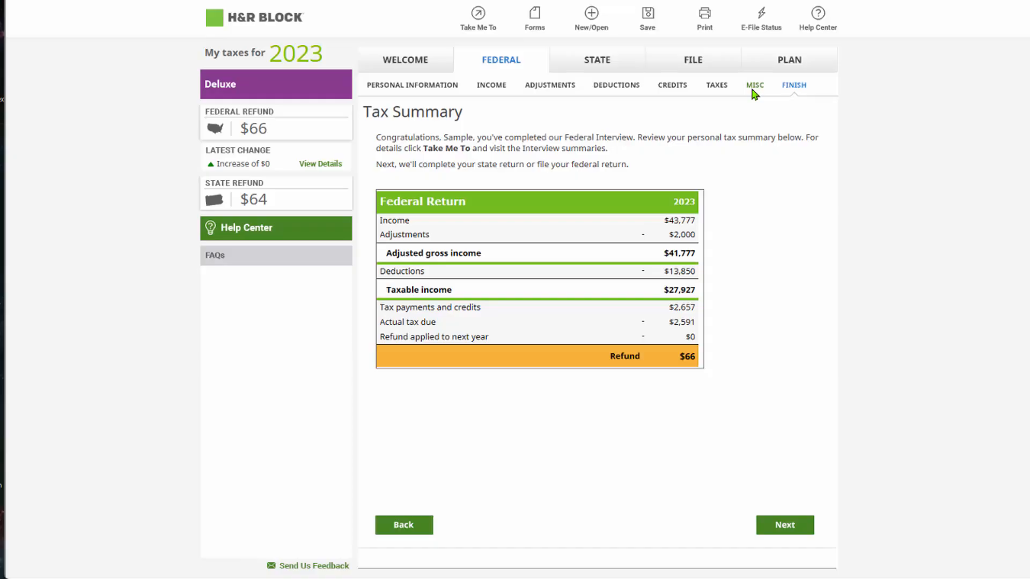
# Revisit the Tax Summary from the Finish topics and start the Accuracy Review of the return
pyautogui.click(794, 88)
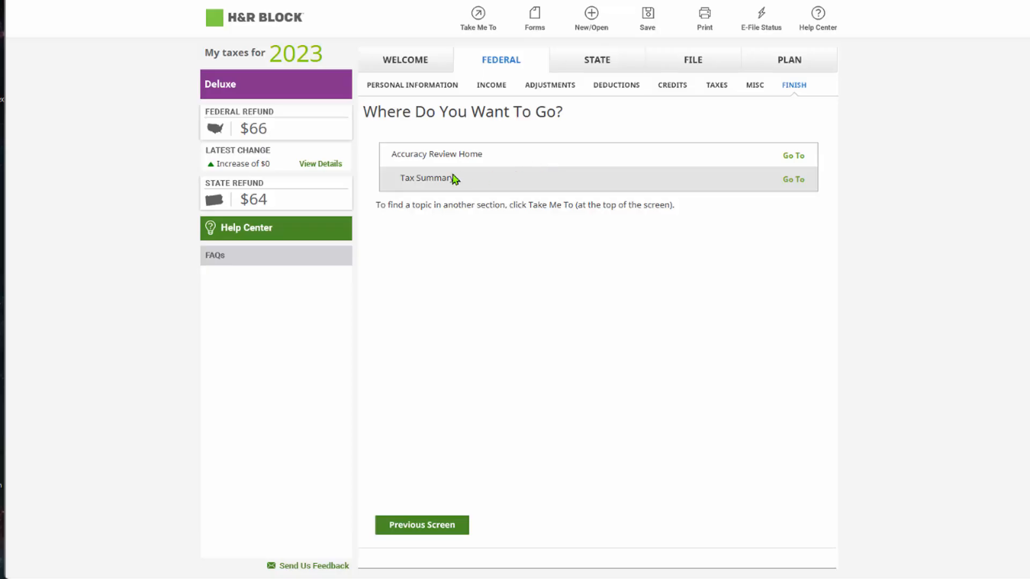
pyautogui.click(793, 180)
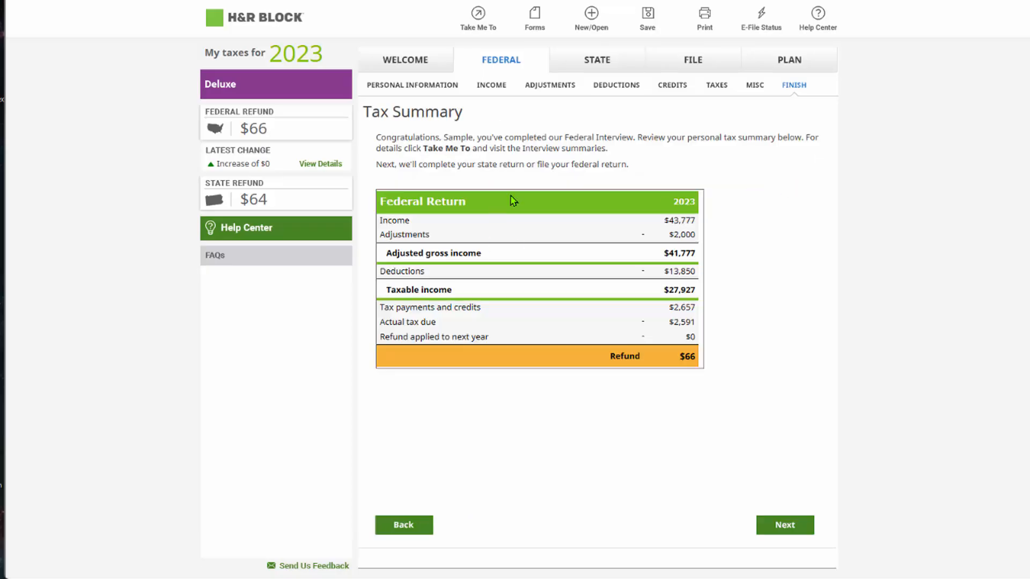
pyautogui.click(795, 86)
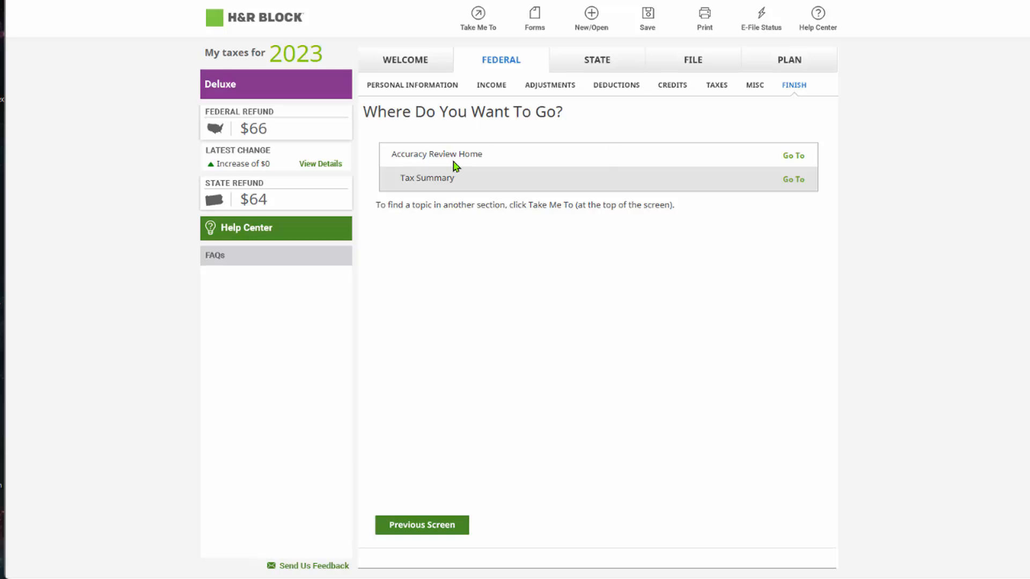
pyautogui.click(787, 157)
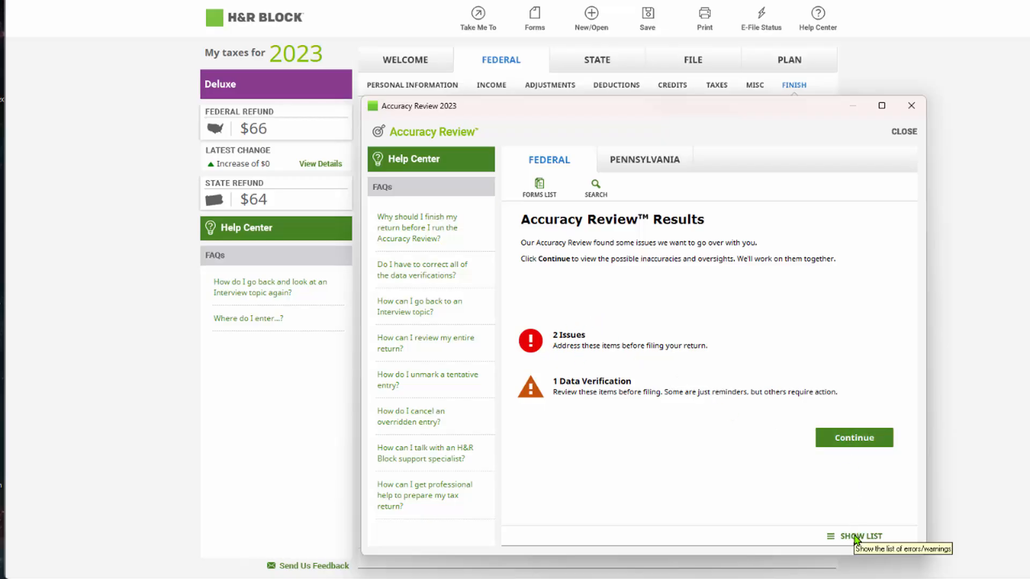
# Enter the missing daytime phone number and the employee's W-2 Social Security number, leave the Medicare tax entry unchanged, and finish the Accuracy Review
pyautogui.click(857, 440)
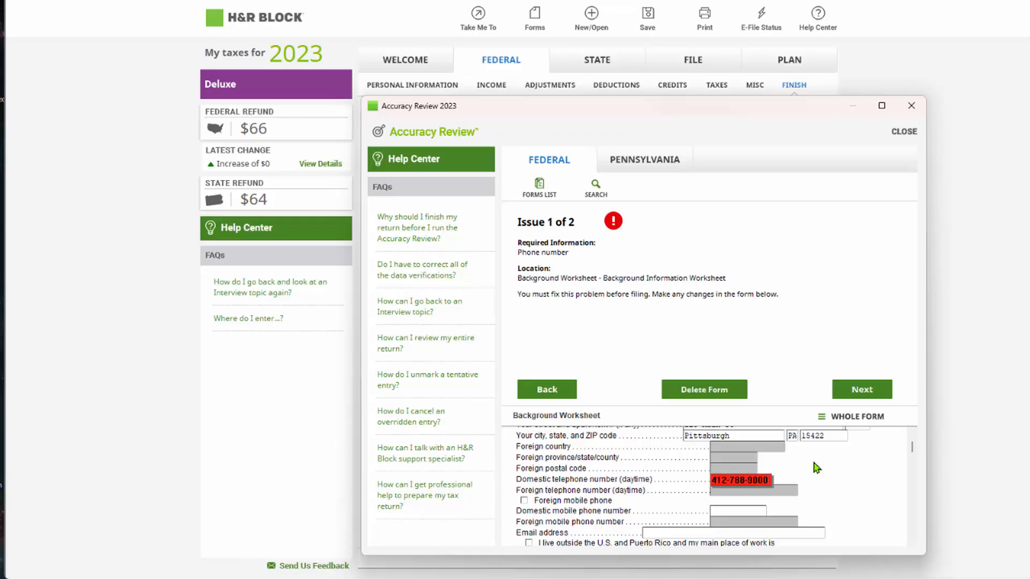
pyautogui.click(869, 395)
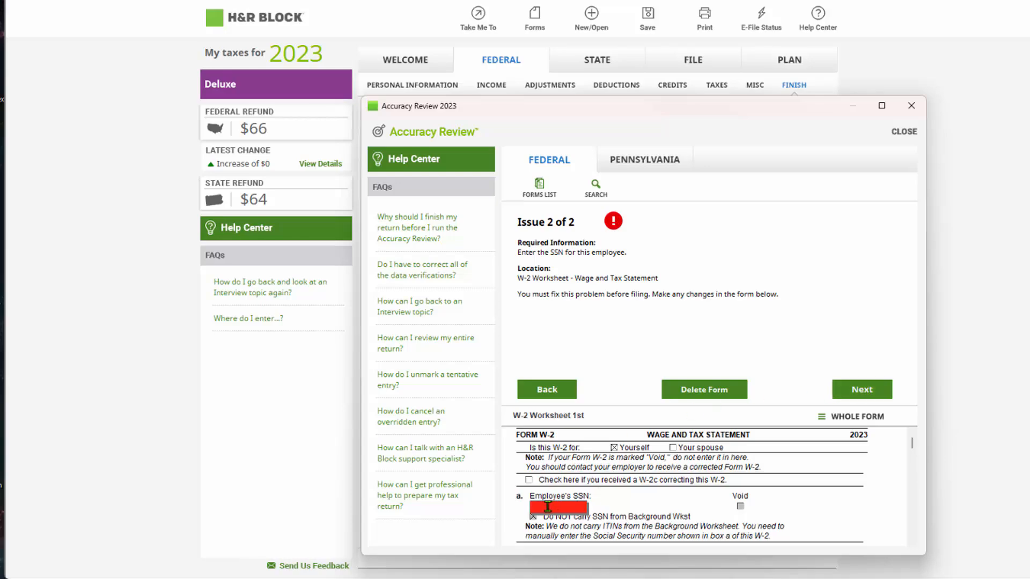
pyautogui.write('999-99-8888')
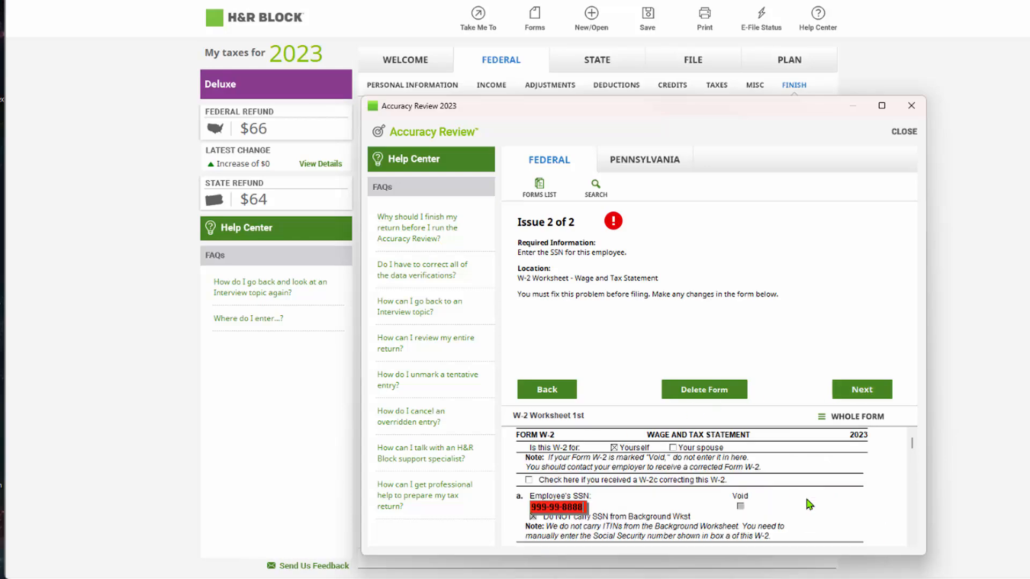
pyautogui.click(869, 395)
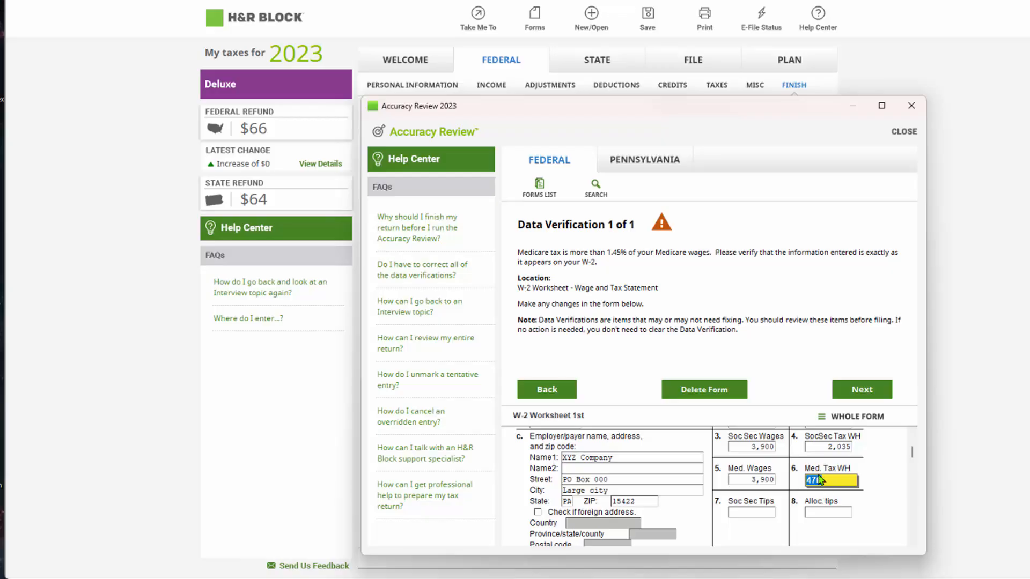
pyautogui.click(857, 388)
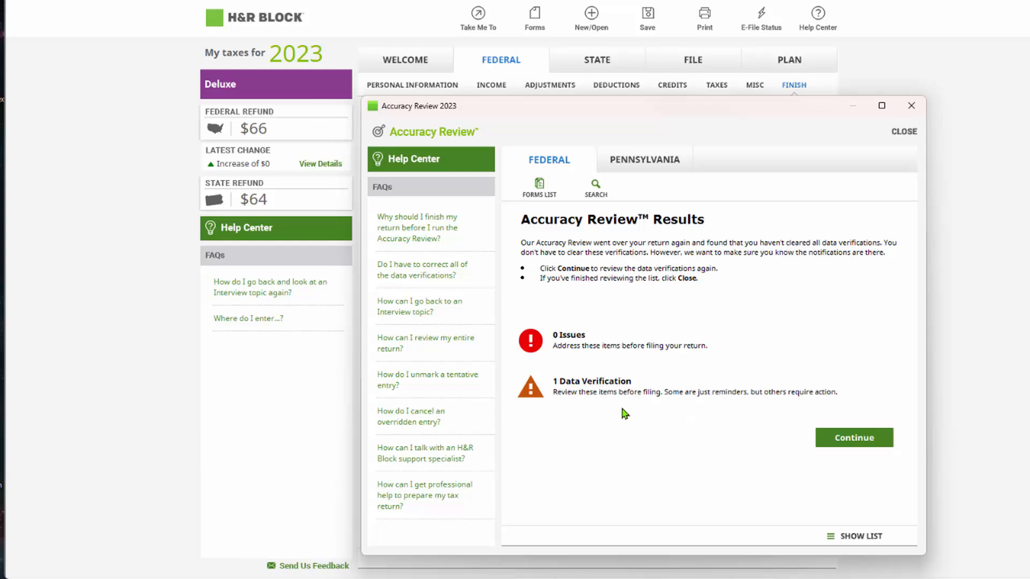
pyautogui.click(857, 439)
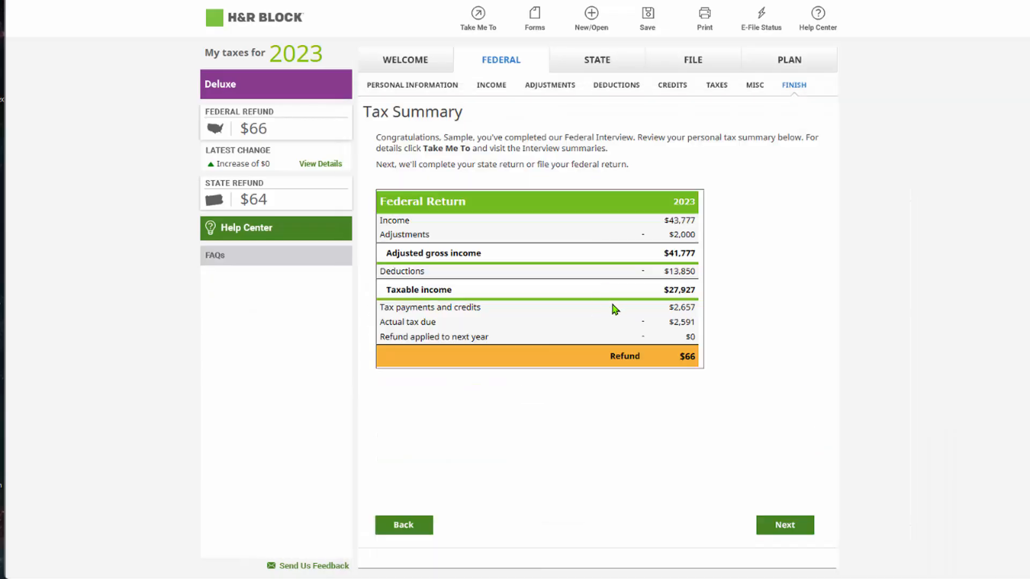
# Finish the state returns without preparing Pennsylvania, and continue past the refund guarantee and audit risk pages to the federal filing options
pyautogui.click(776, 526)
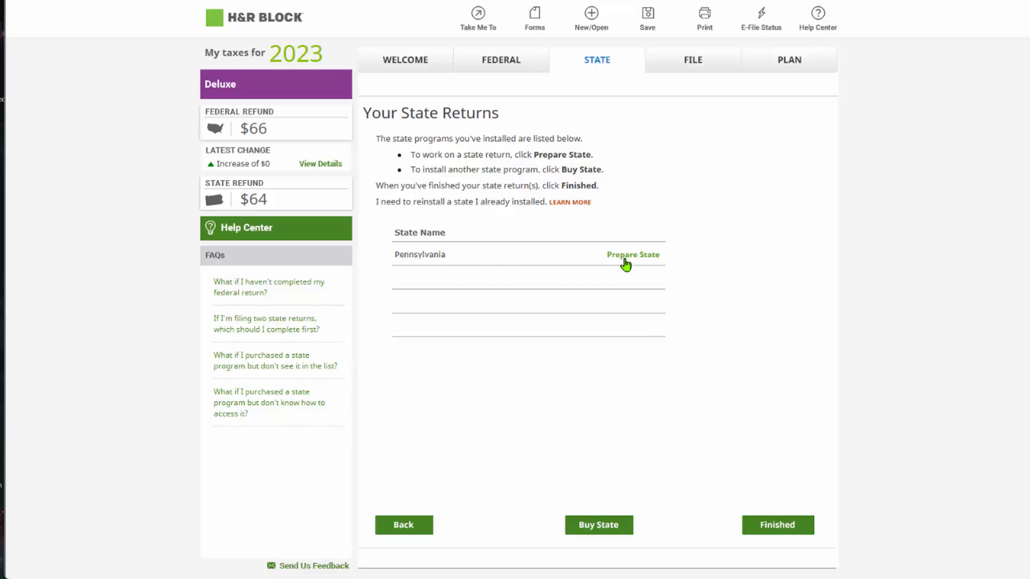
pyautogui.click(777, 525)
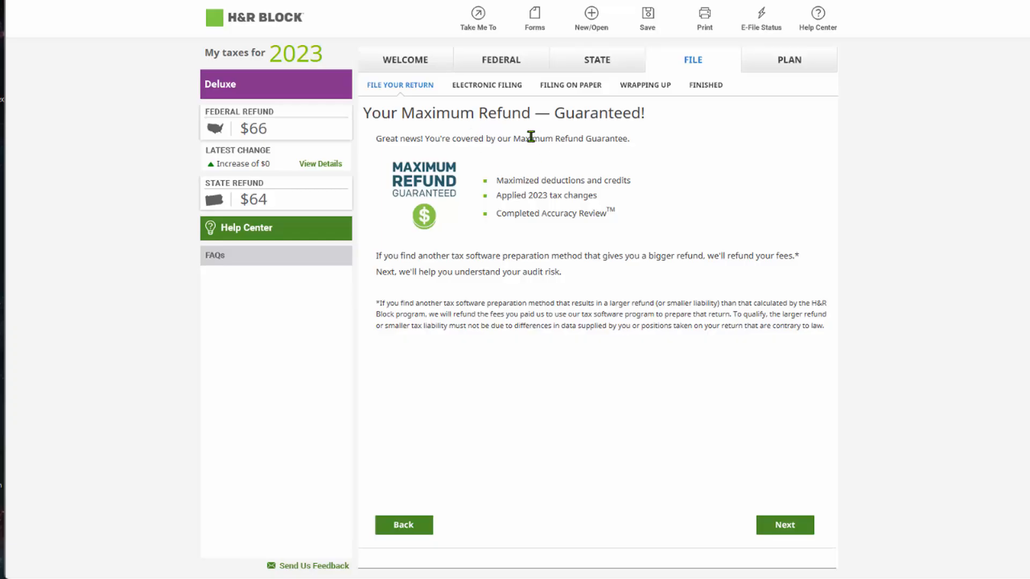
pyautogui.click(780, 525)
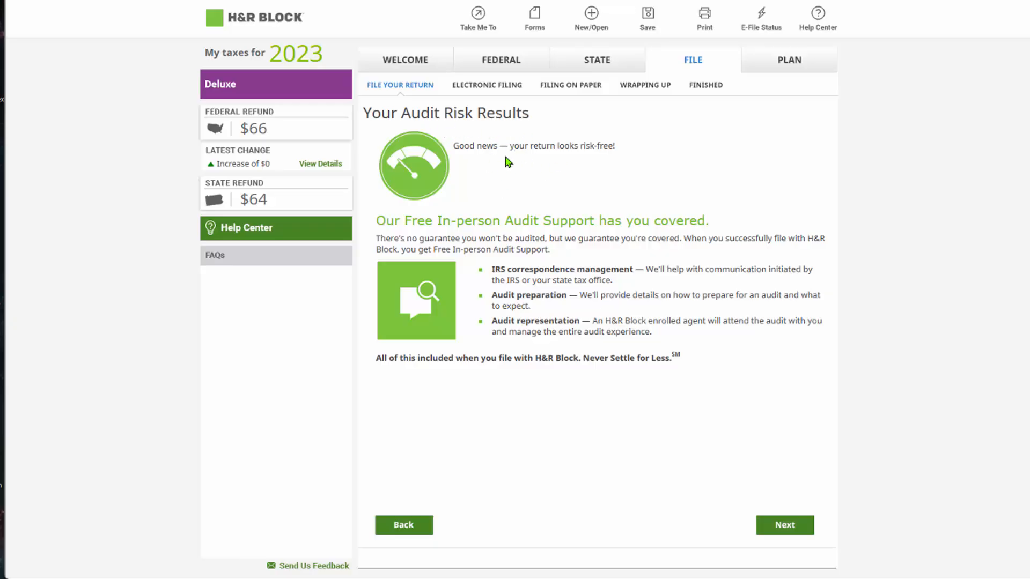
pyautogui.click(785, 526)
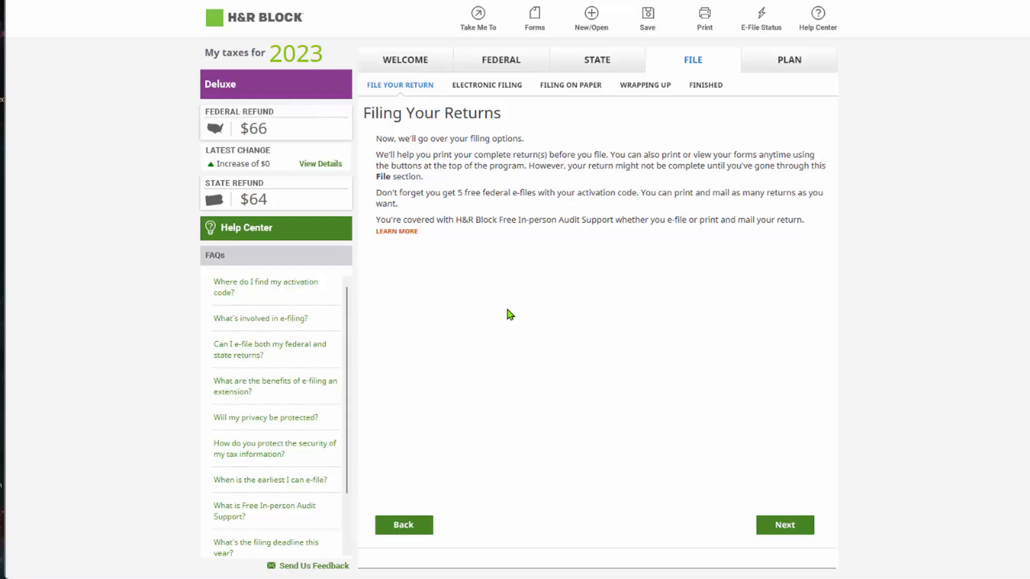
pyautogui.click(788, 528)
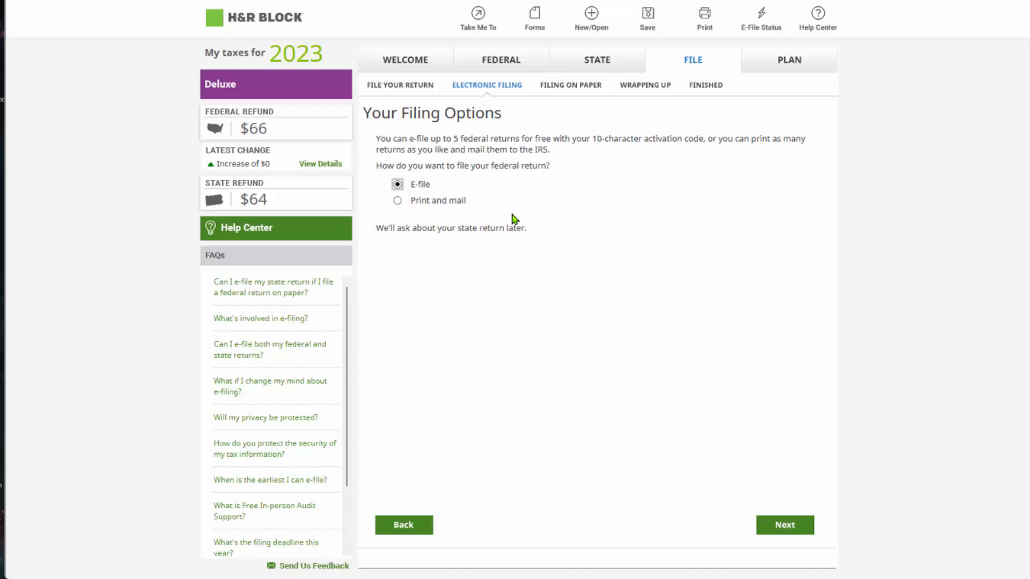
# Choose E-file with direct deposit for the federal refund, and review the direct deposit form without entering bank account details
pyautogui.click(789, 524)
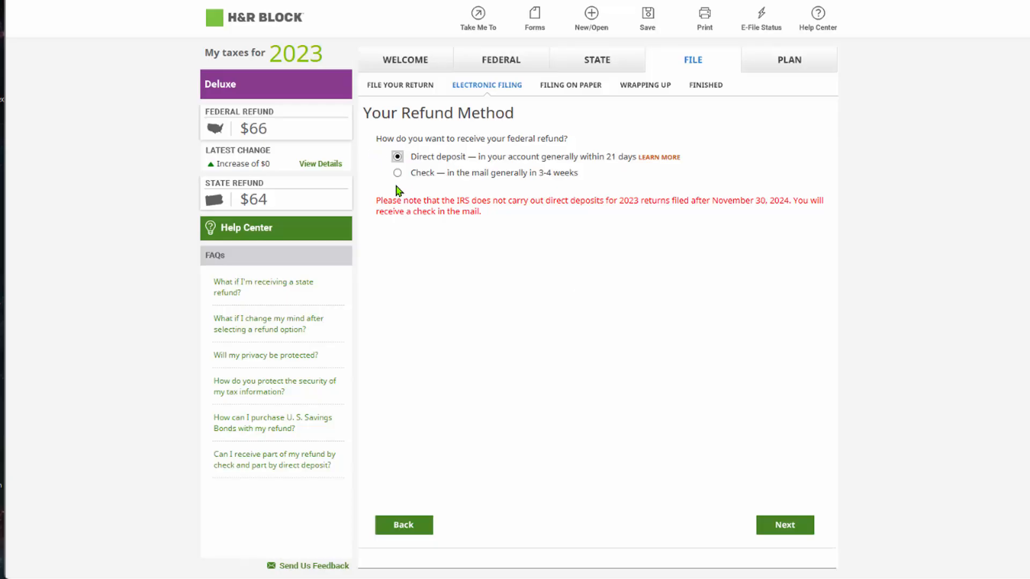
pyautogui.click(787, 523)
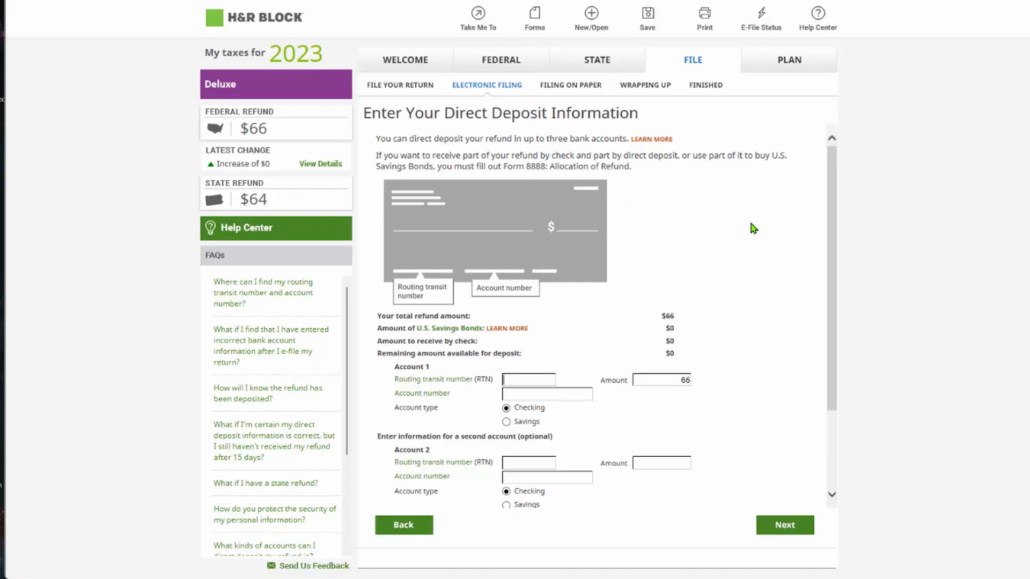
pyautogui.moveTo(831, 215); pyautogui.dragTo(834, 247)
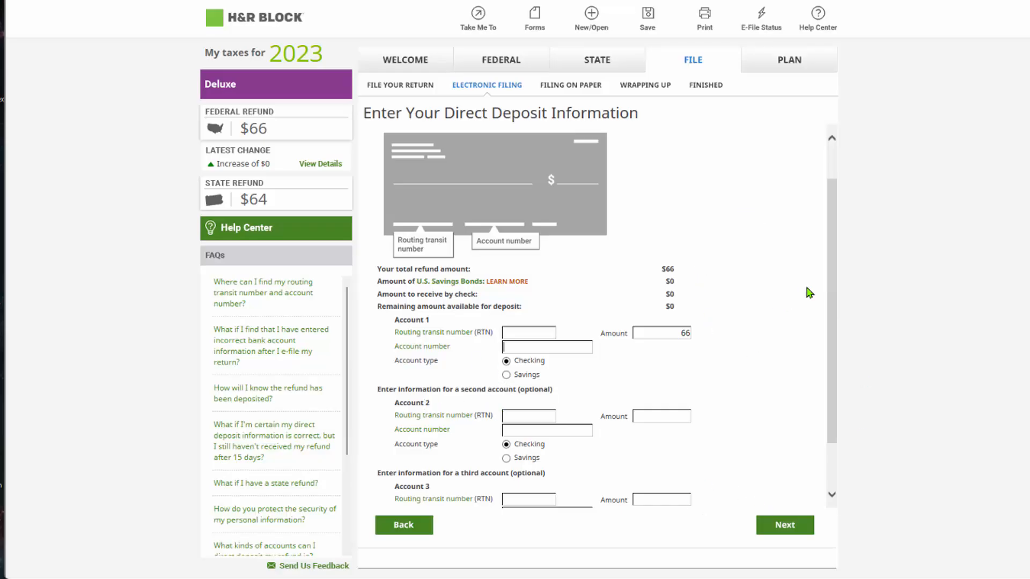
pyautogui.moveTo(832, 292); pyautogui.dragTo(832, 336)
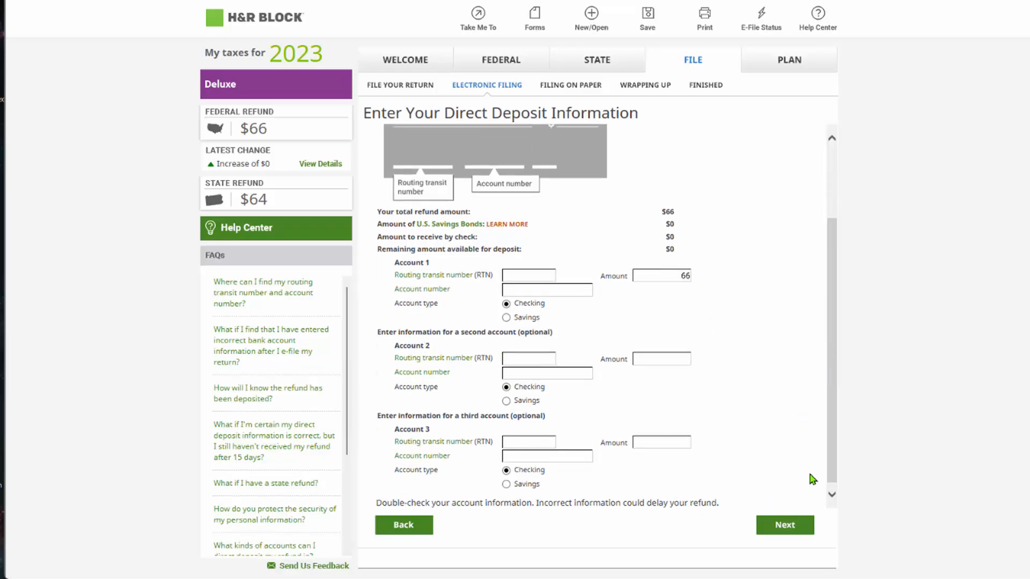
pyautogui.click(782, 525)
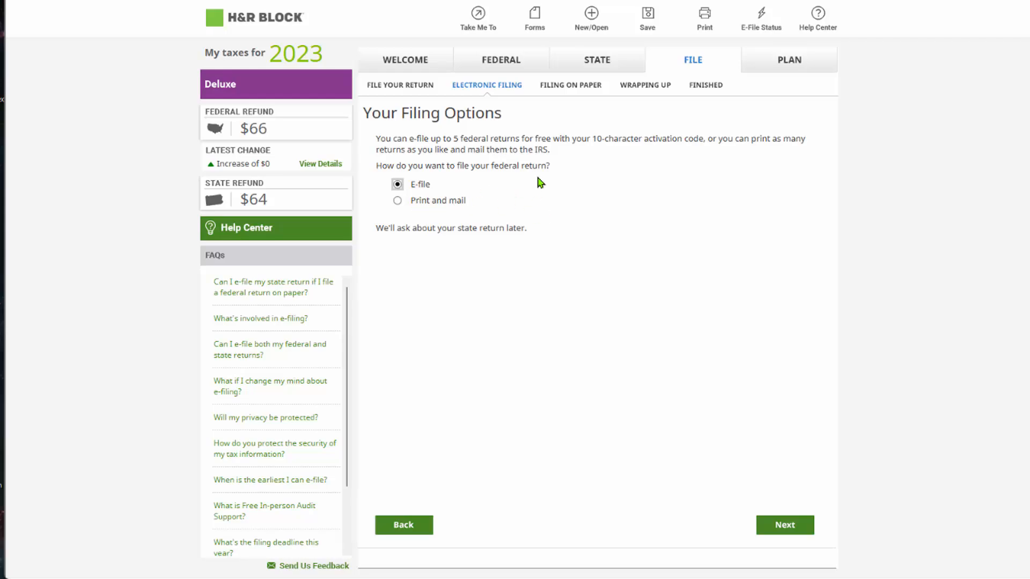
# Keep E-file as the federal filing method and choose to e-file the federal return only
pyautogui.click(784, 524)
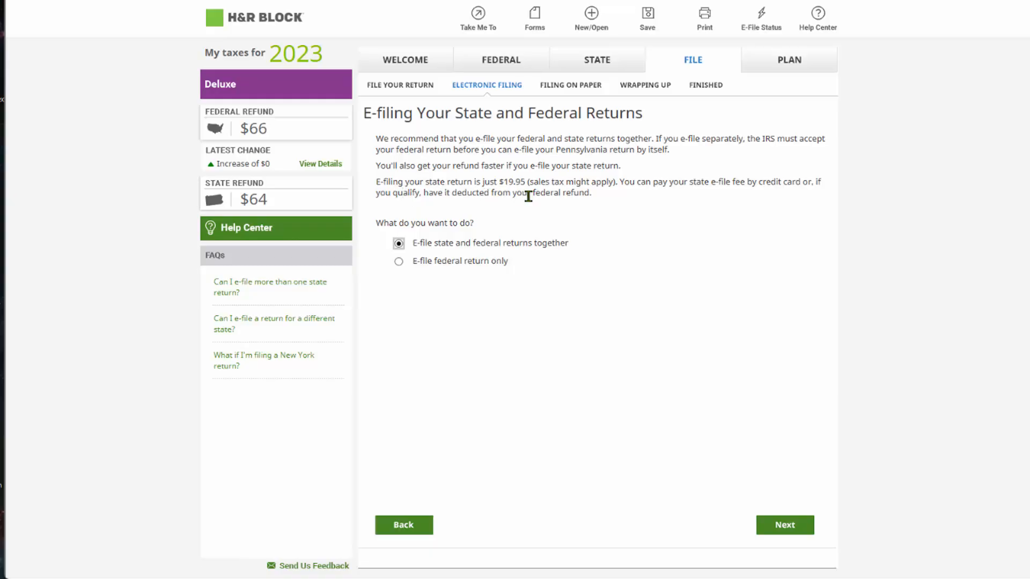
pyautogui.click(398, 263)
pyautogui.click(783, 525)
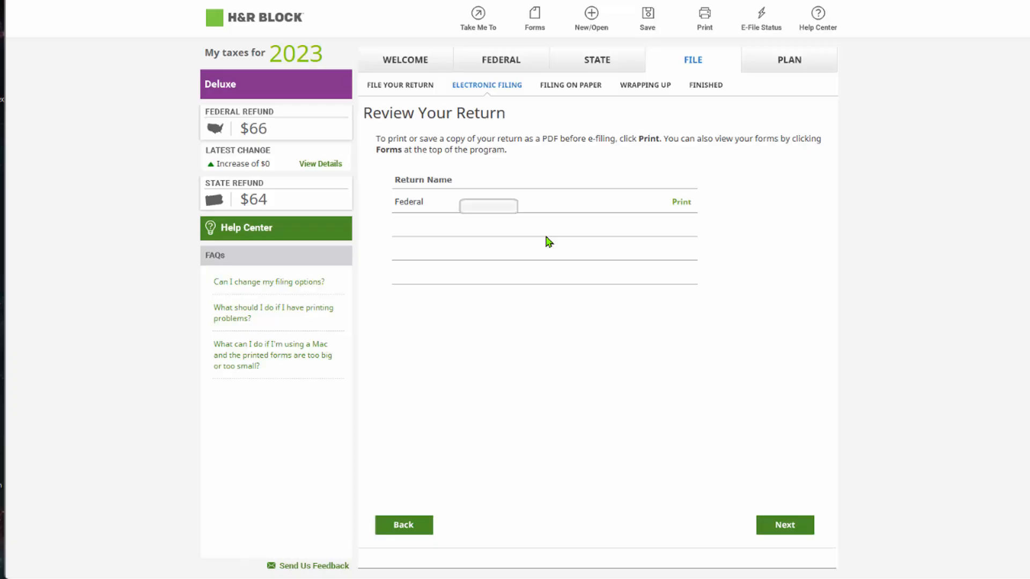
# Continue past the return review, 2022 AGI and e-file disclosure, and start entering the signing PIN for the federal return
pyautogui.click(774, 523)
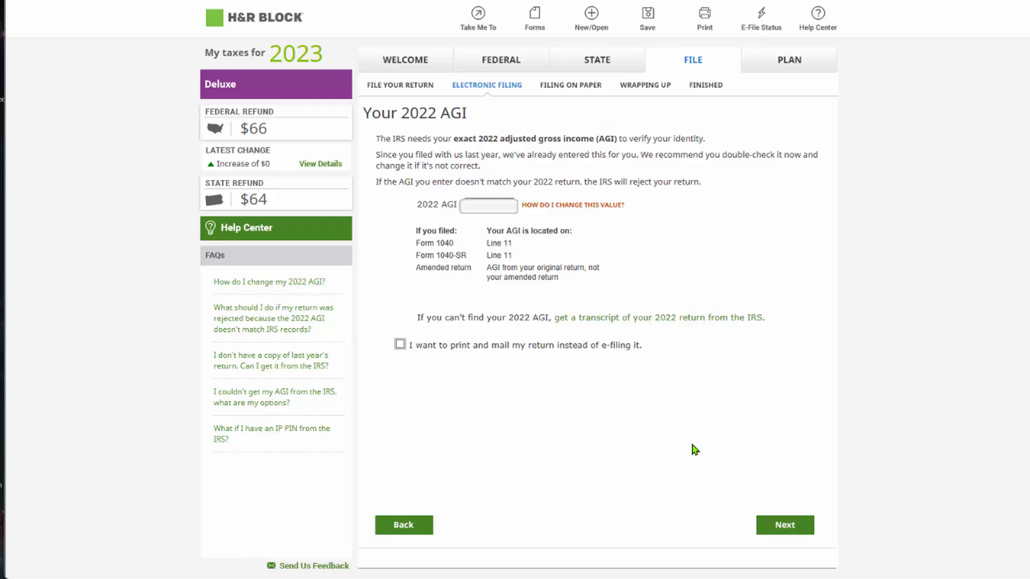
pyautogui.click(783, 524)
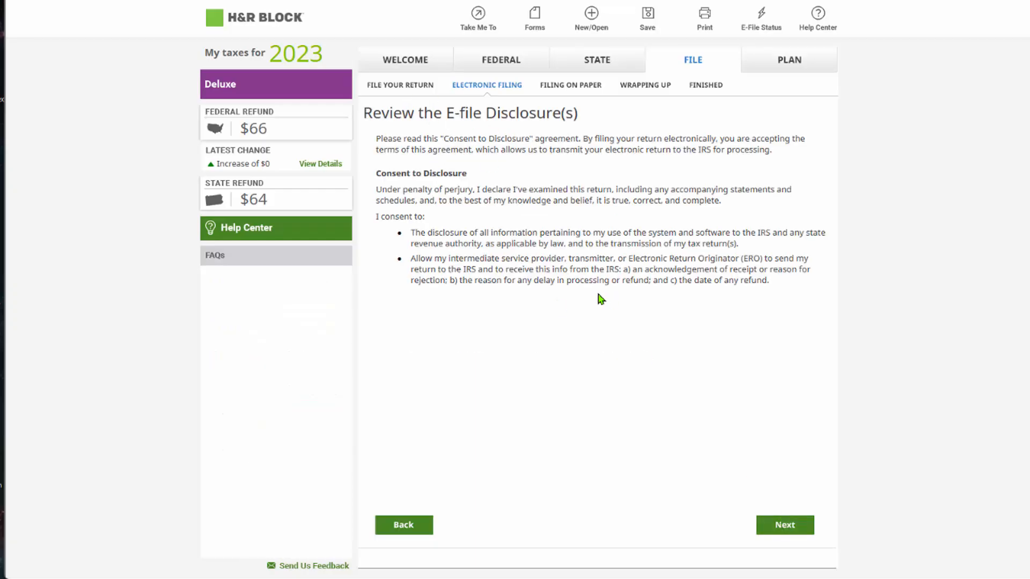
pyautogui.click(784, 525)
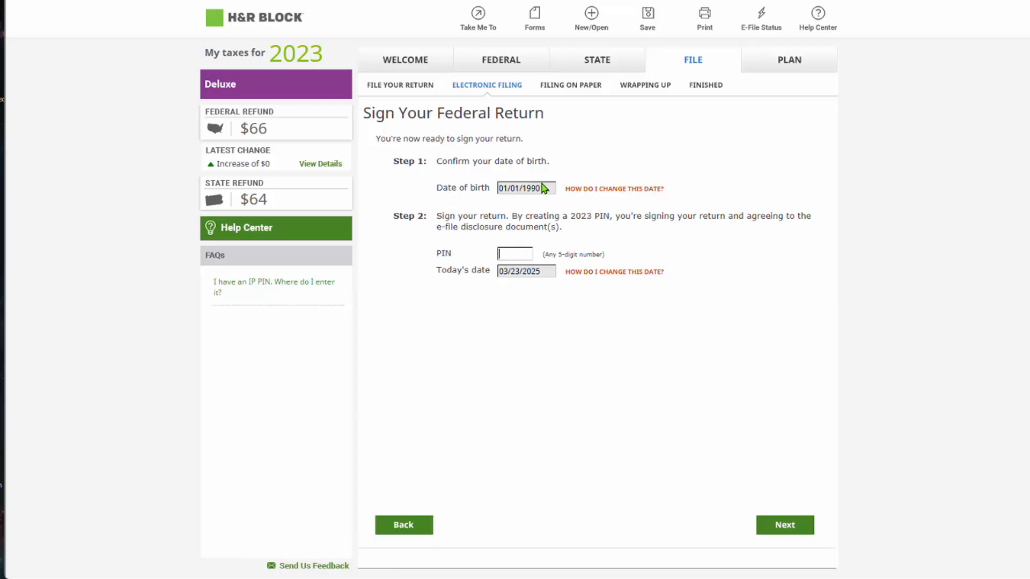
pyautogui.click(505, 251)
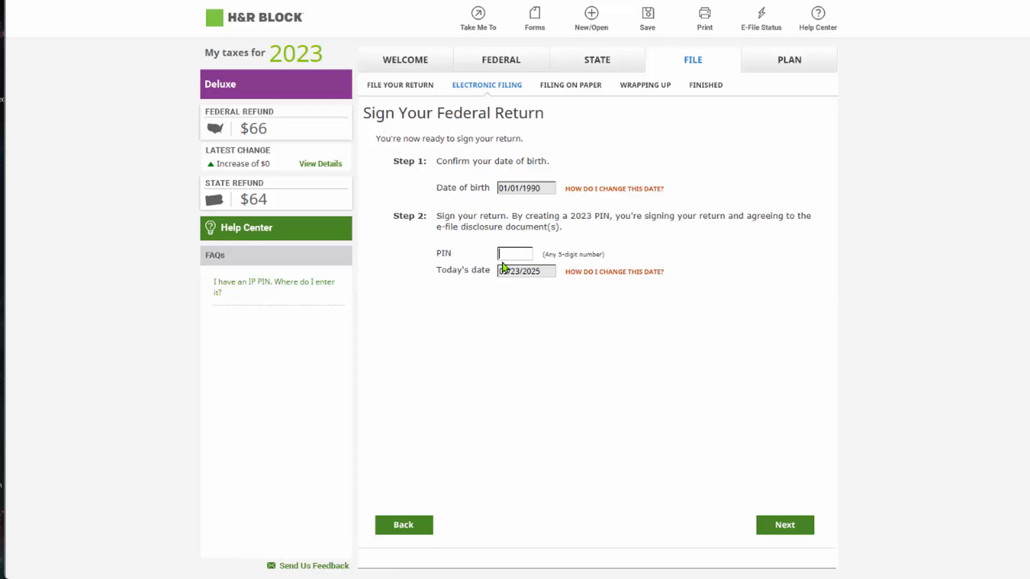